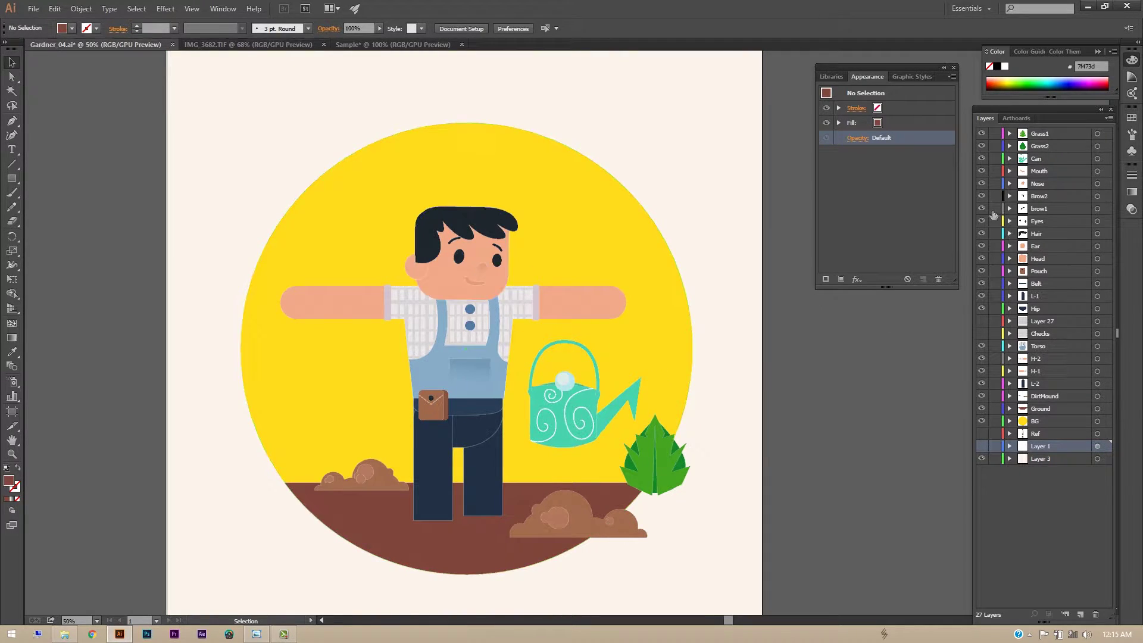
Make Grass1 active and compare the illustration with the gardener pencil sketch at 100%.
left_click(1054, 138)
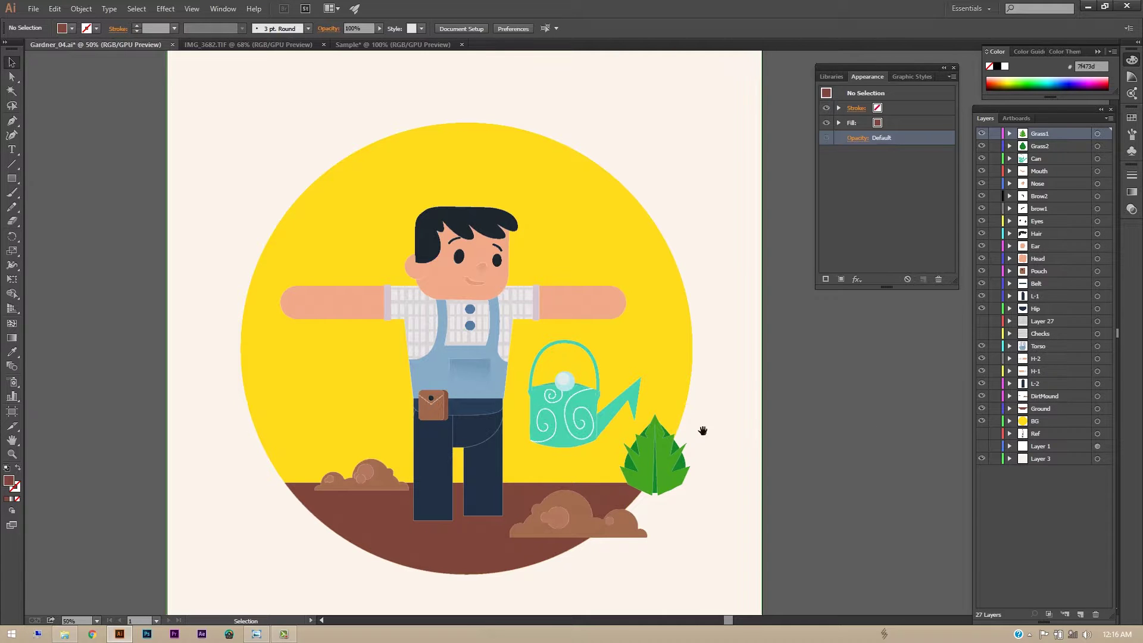
left_click_drag(663, 391, 631, 382)
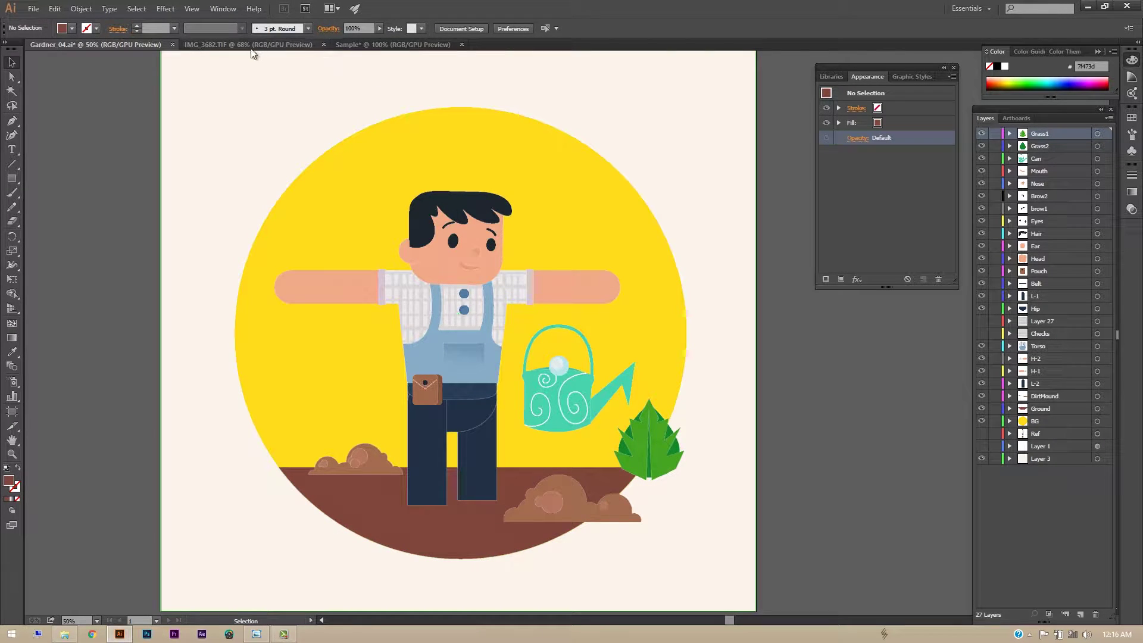
left_click(372, 47)
left_click(277, 44)
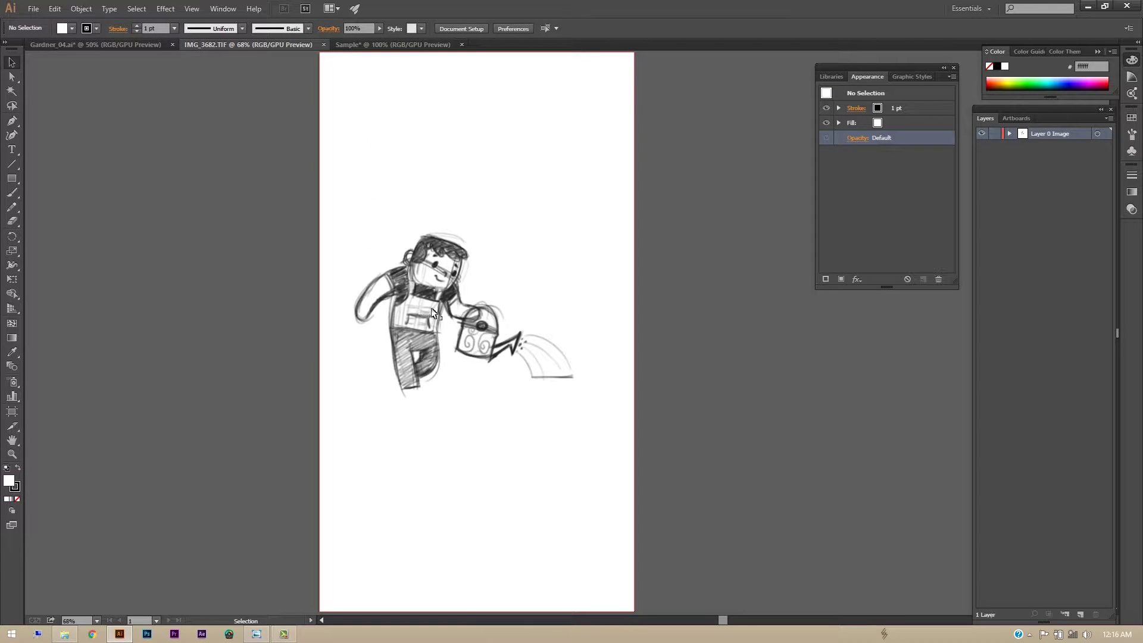
key("ctrl+1")
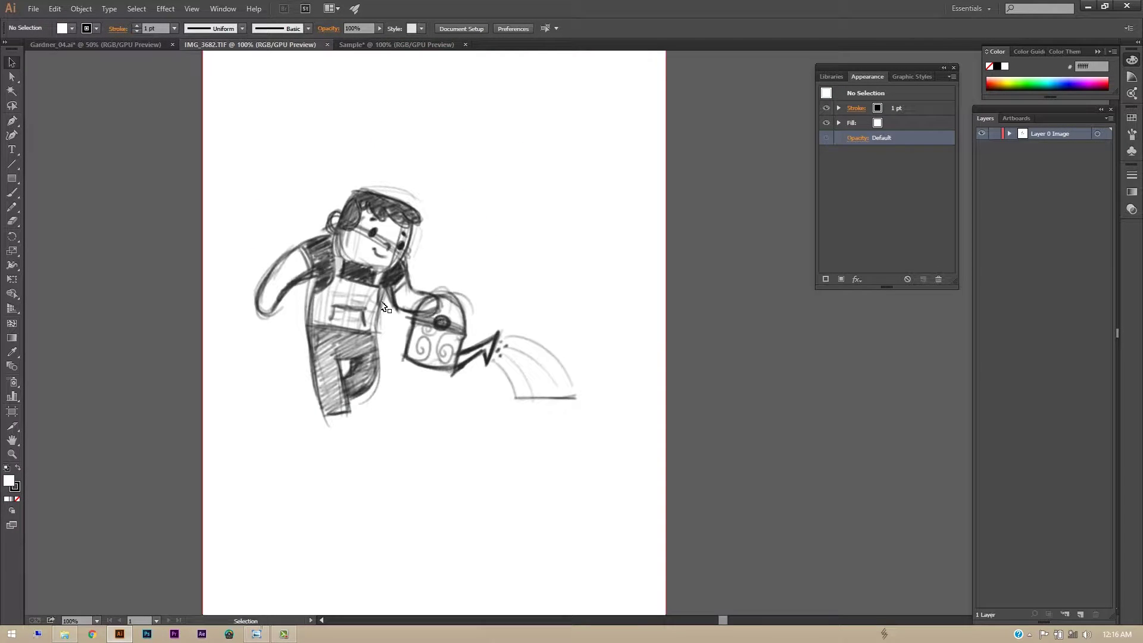
left_click_drag(405, 309, 490, 336)
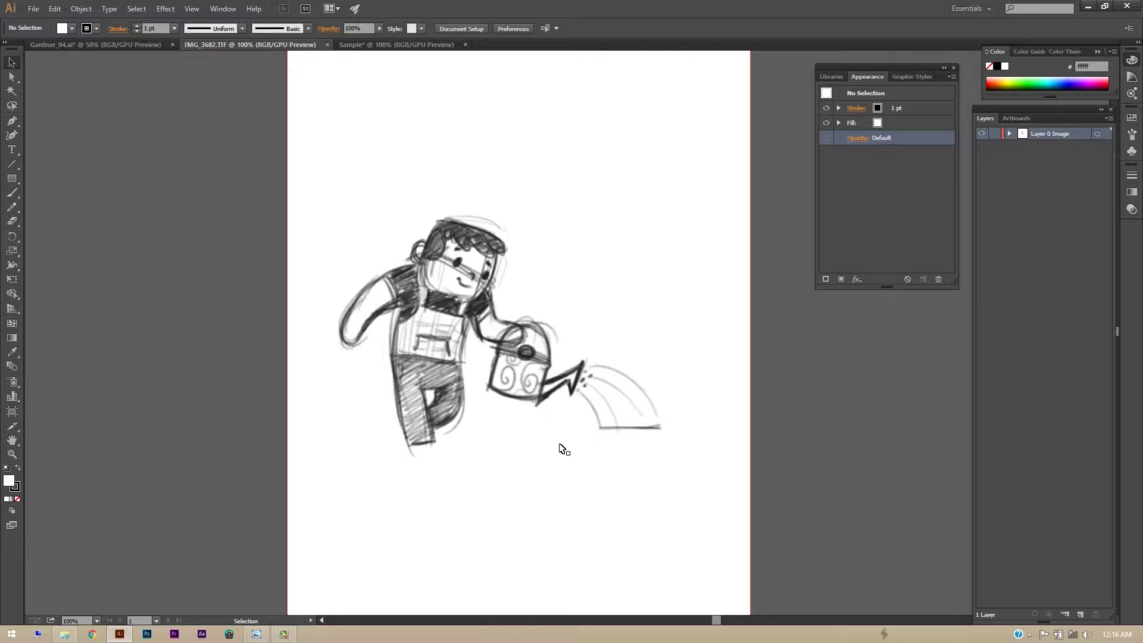
key("ctrl+Tab")
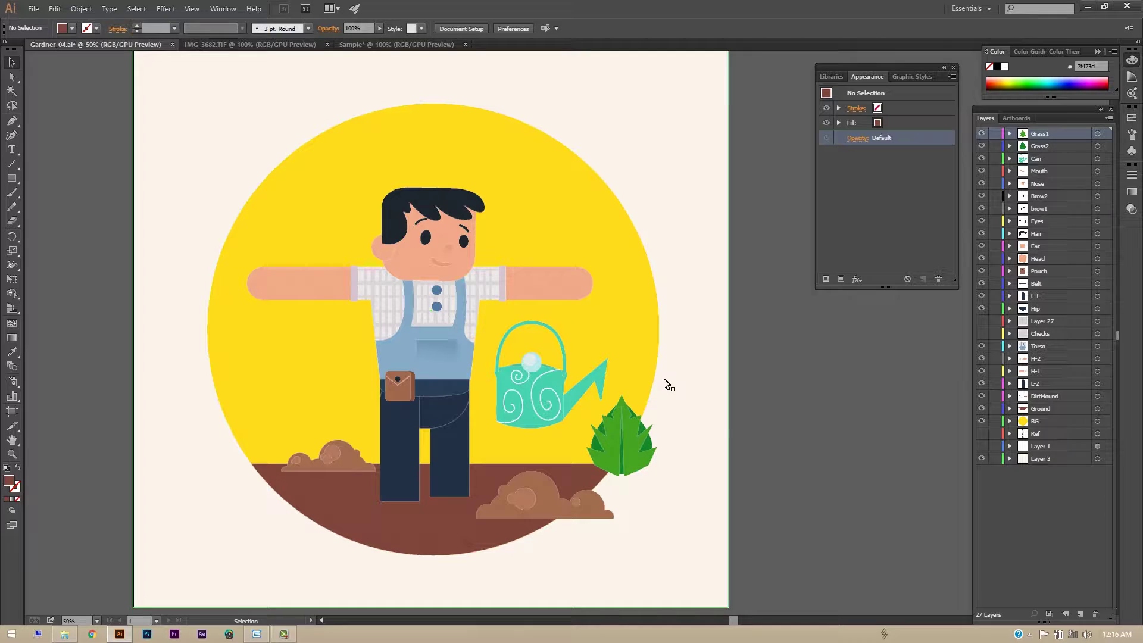
left_click_drag(657, 373, 716, 369)
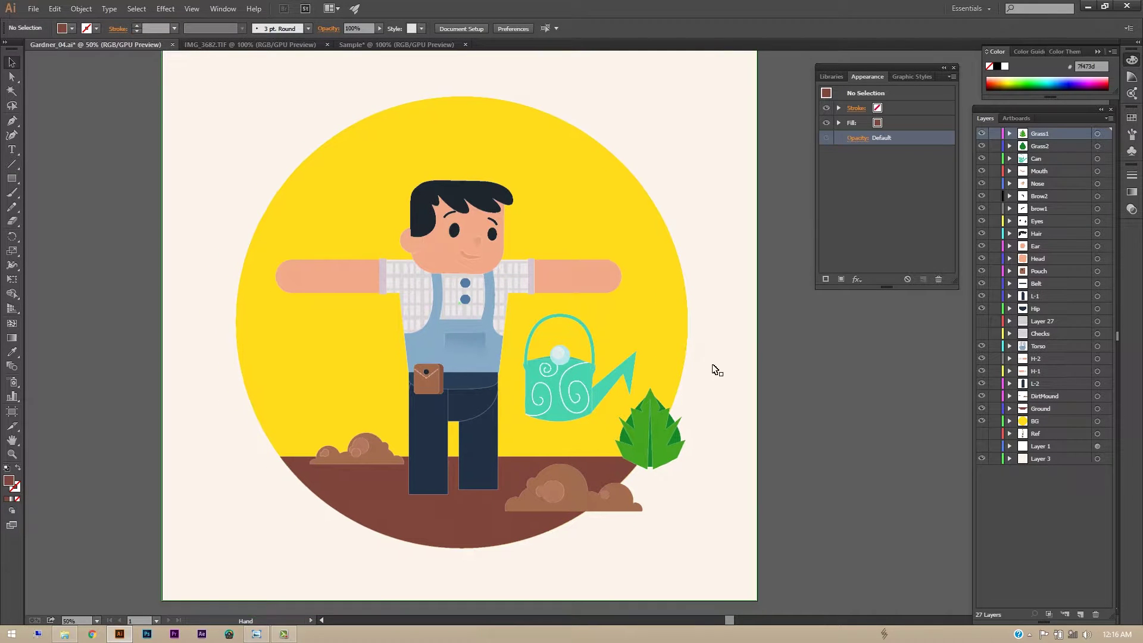
Zoom to 66.67% and toggle the Grass1 and Grass2 leaves to check their contents.
left_click(983, 134)
left_click(982, 134)
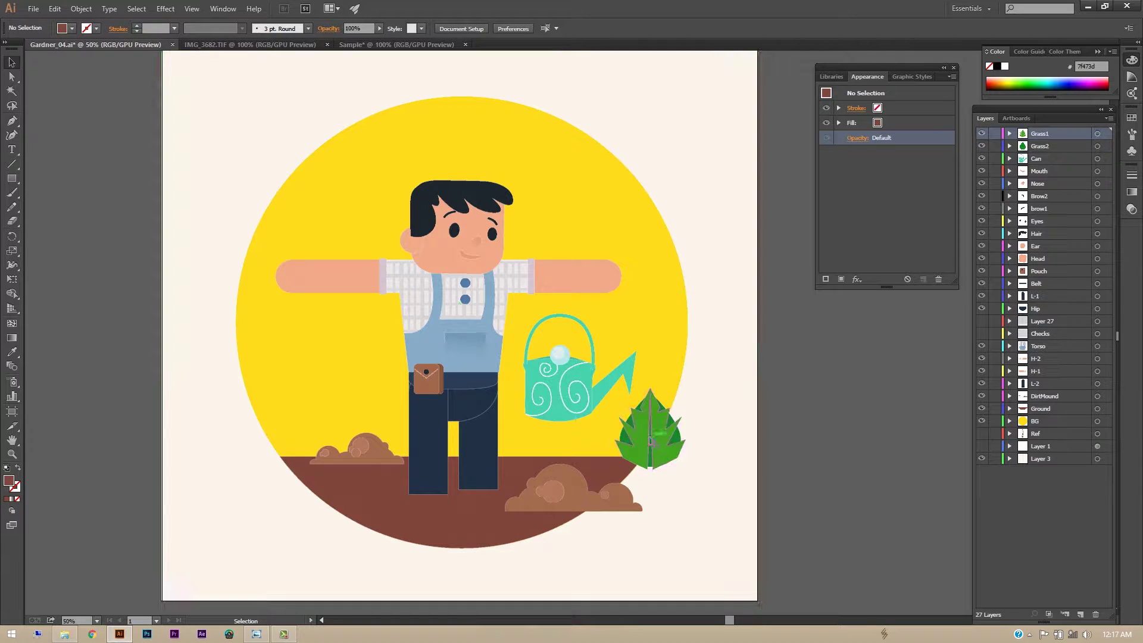
key("ctrl+plus")
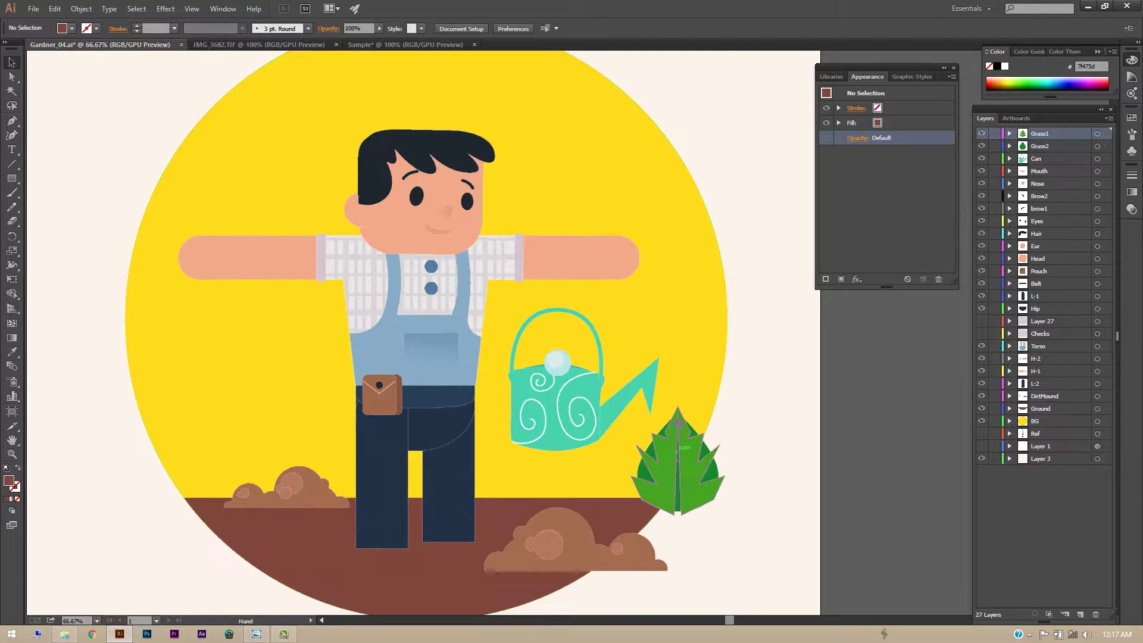
left_click_drag(772, 404, 759, 388)
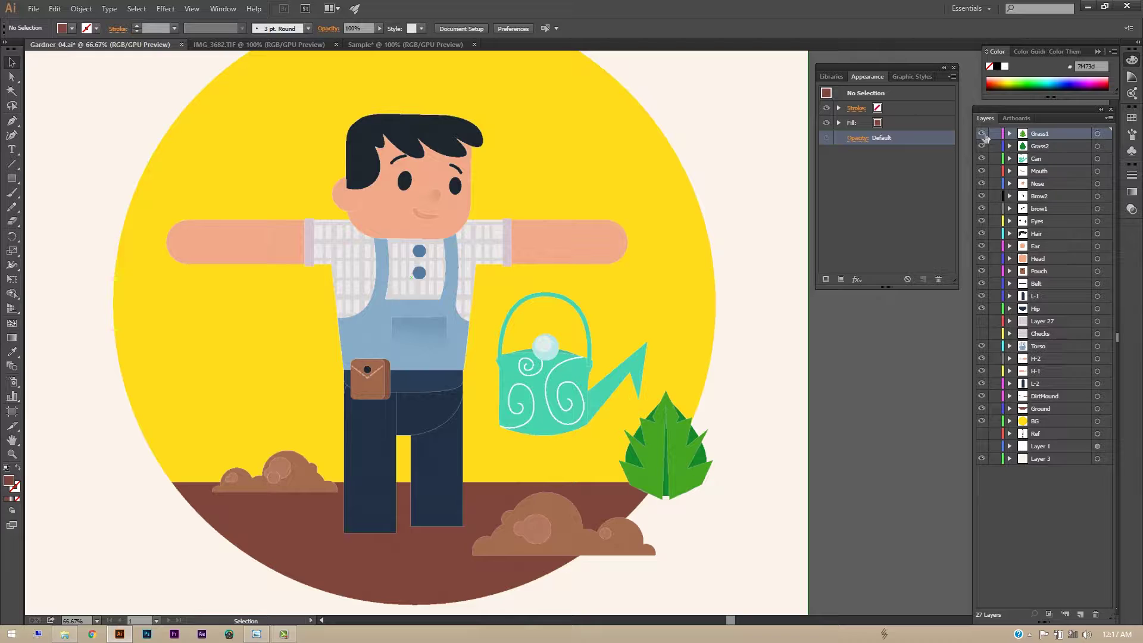
left_click(982, 134)
left_click(982, 134)
left_click(982, 146)
left_click(982, 146)
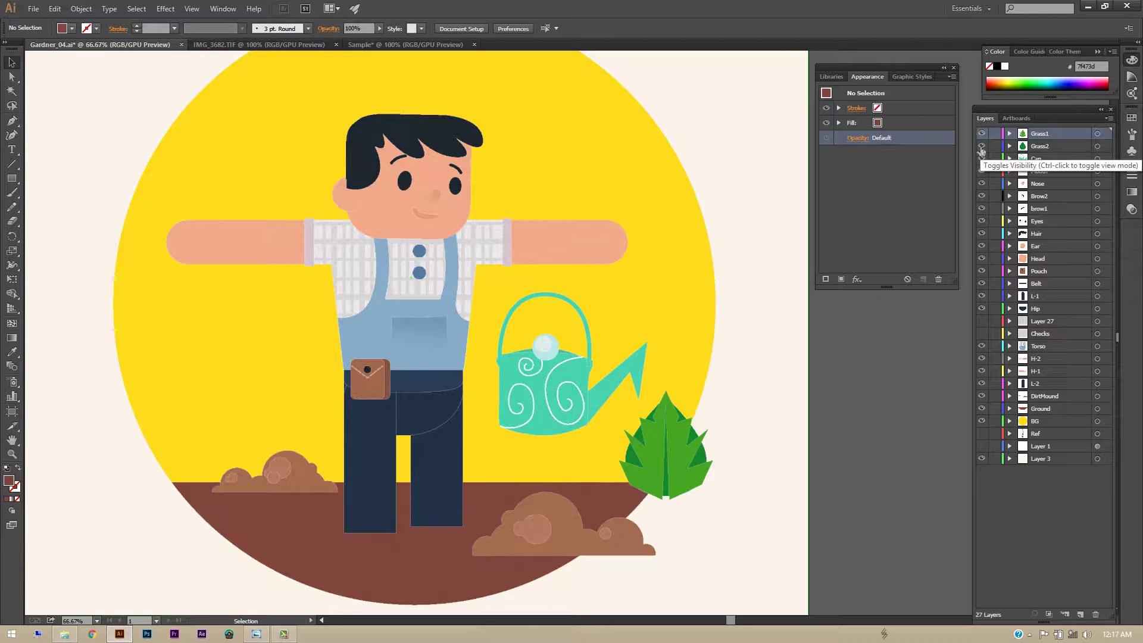
left_click(982, 146)
left_click(983, 134)
left_click(982, 134)
left_click(982, 146)
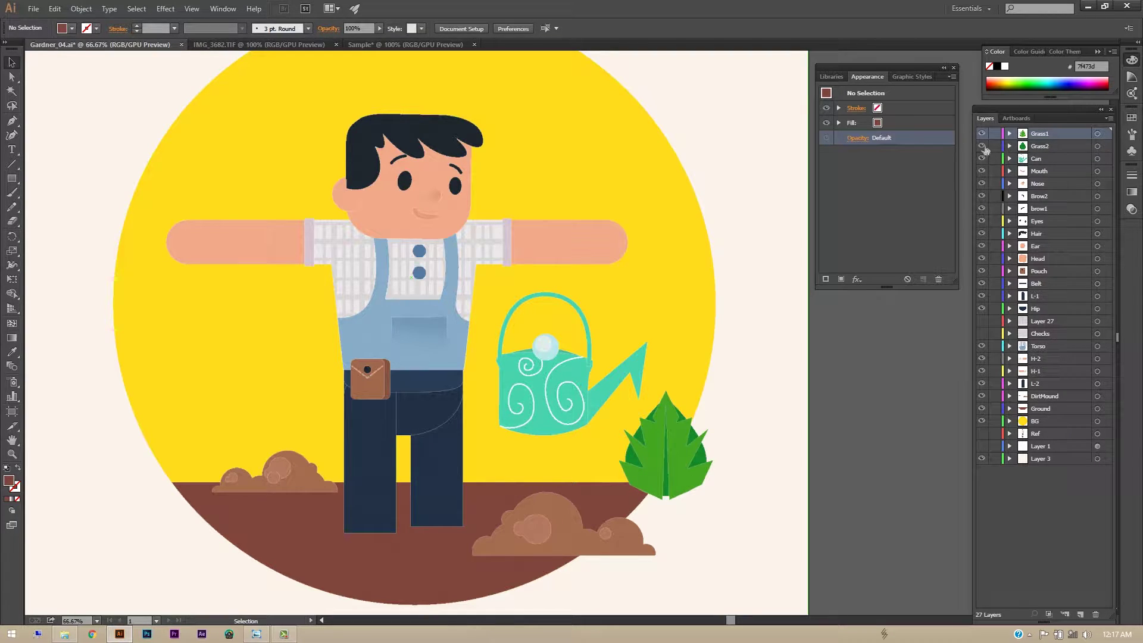
Select the Grass2 layer and check the grass leaves and watering can by toggling visibility.
left_click(1052, 147, "shift")
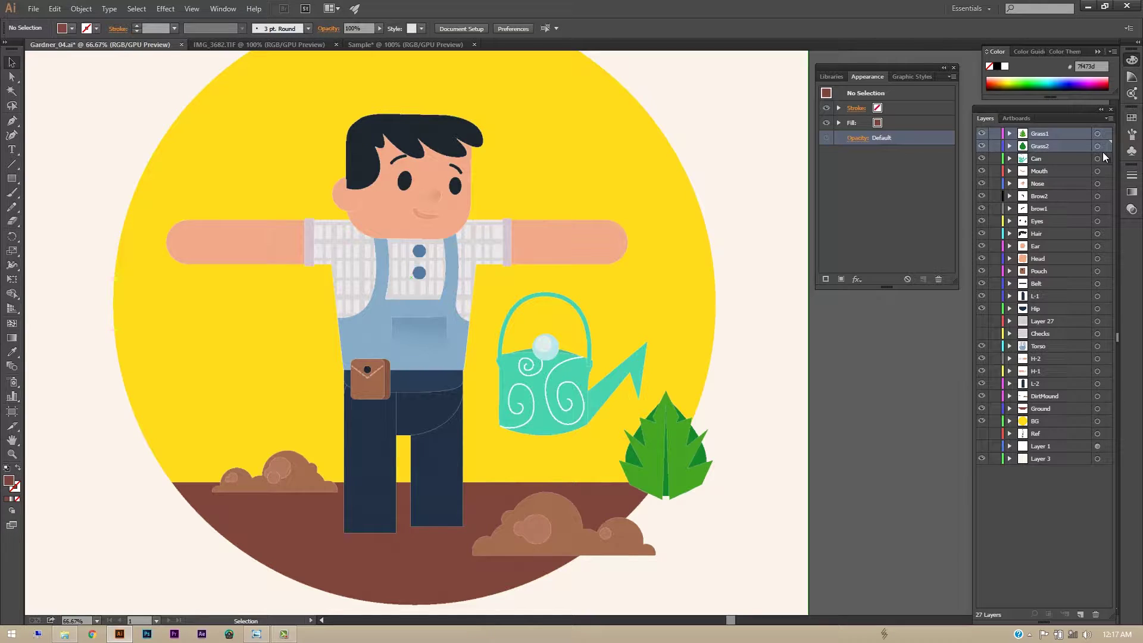
left_click(1030, 149)
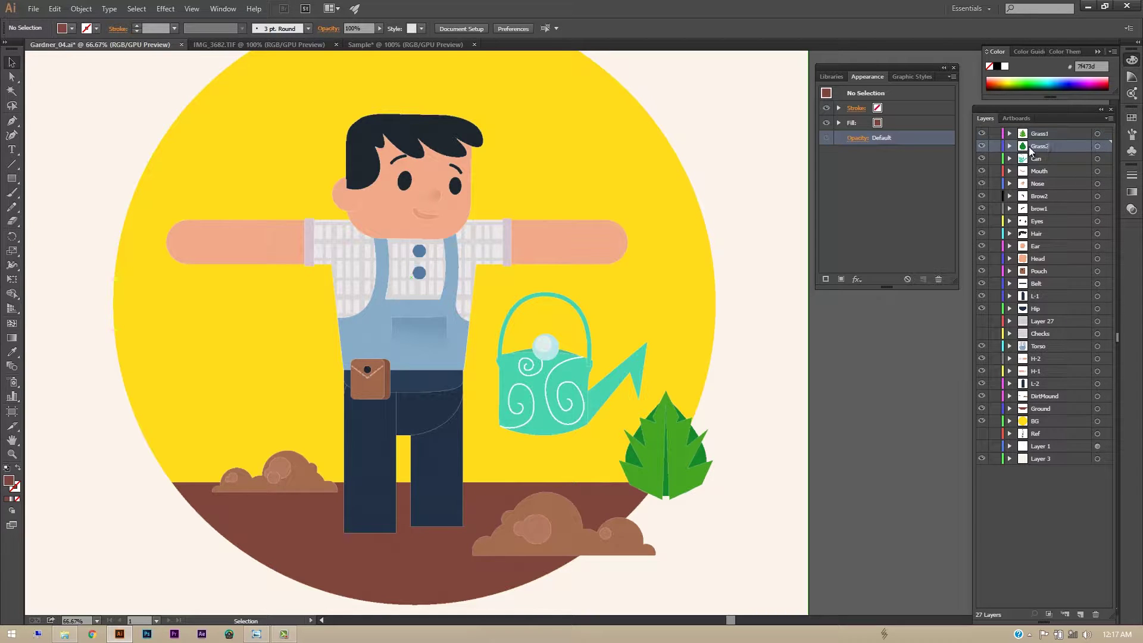
left_click(983, 146)
left_click(982, 146)
left_click(982, 134)
left_click(982, 133)
left_click(982, 158)
left_click(982, 158)
left_click(982, 158)
left_click(982, 159)
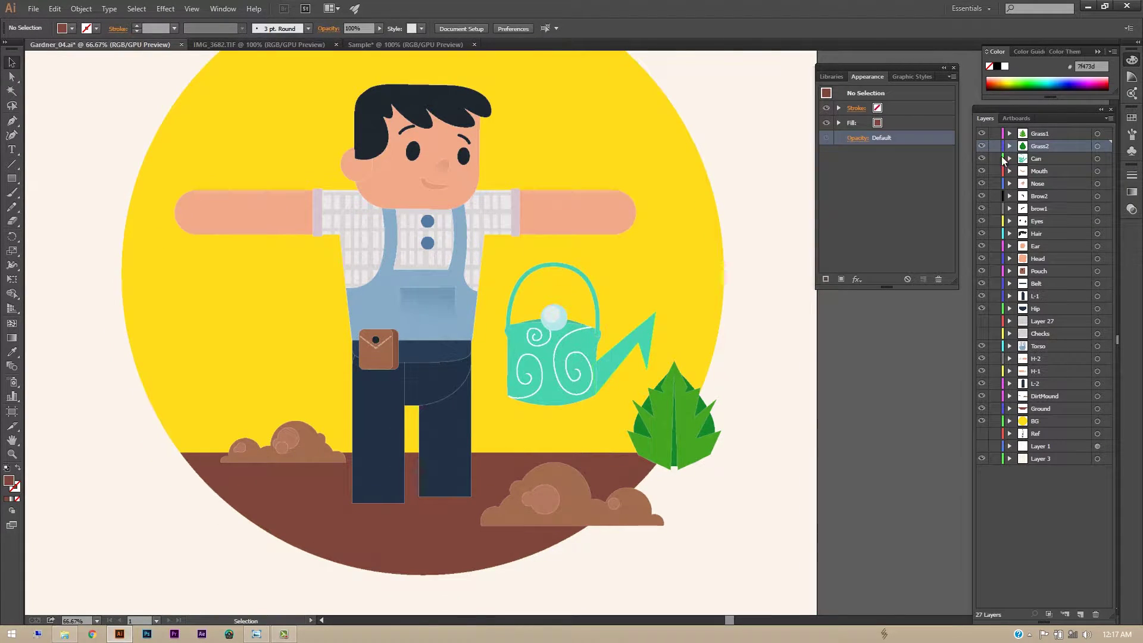
left_click(982, 158)
left_click(982, 158)
Zoom in on the face and toggle the Mouth layer to inspect it.
left_click_drag(630, 389, 611, 387)
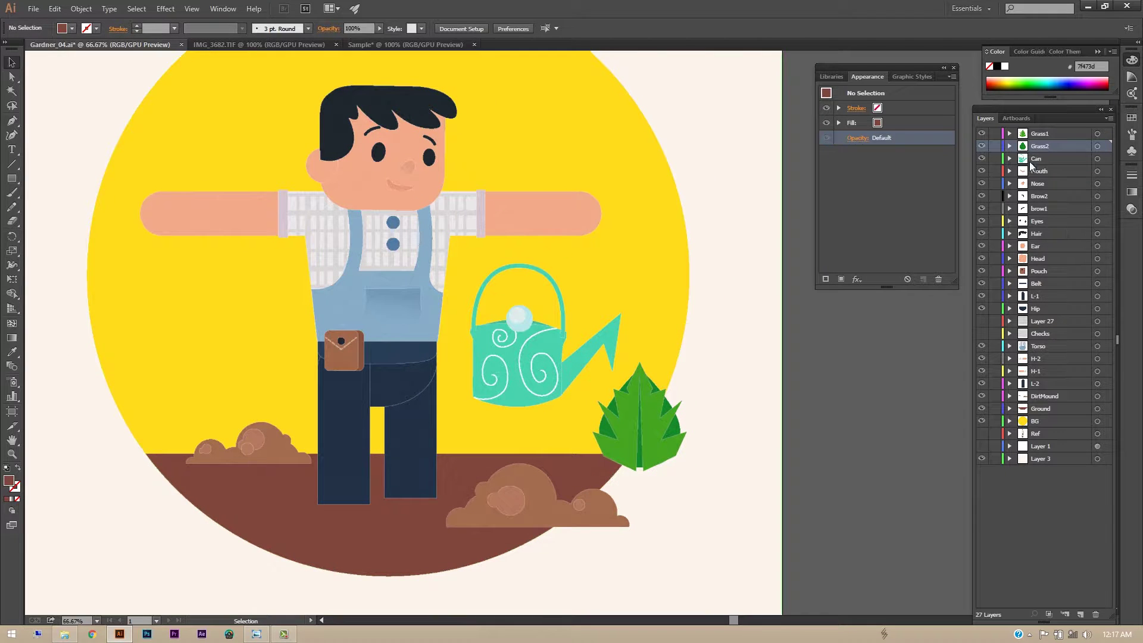
left_click(981, 171)
left_click_drag(443, 241, 577, 317)
scroll(578, 321, "up", 1)
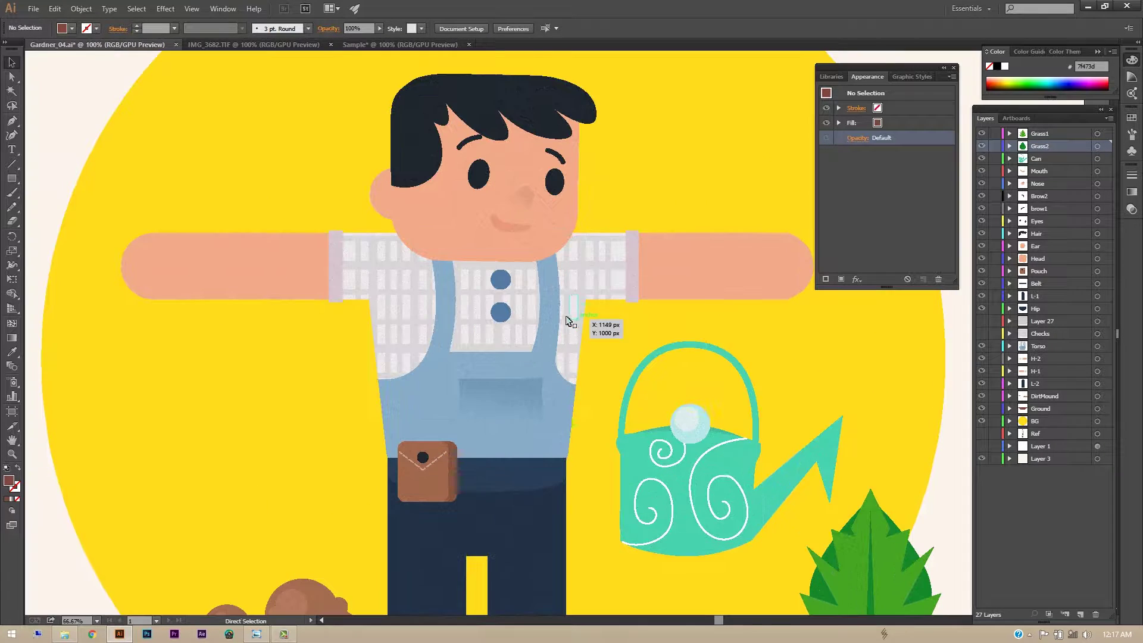
scroll(572, 316, "up", 2)
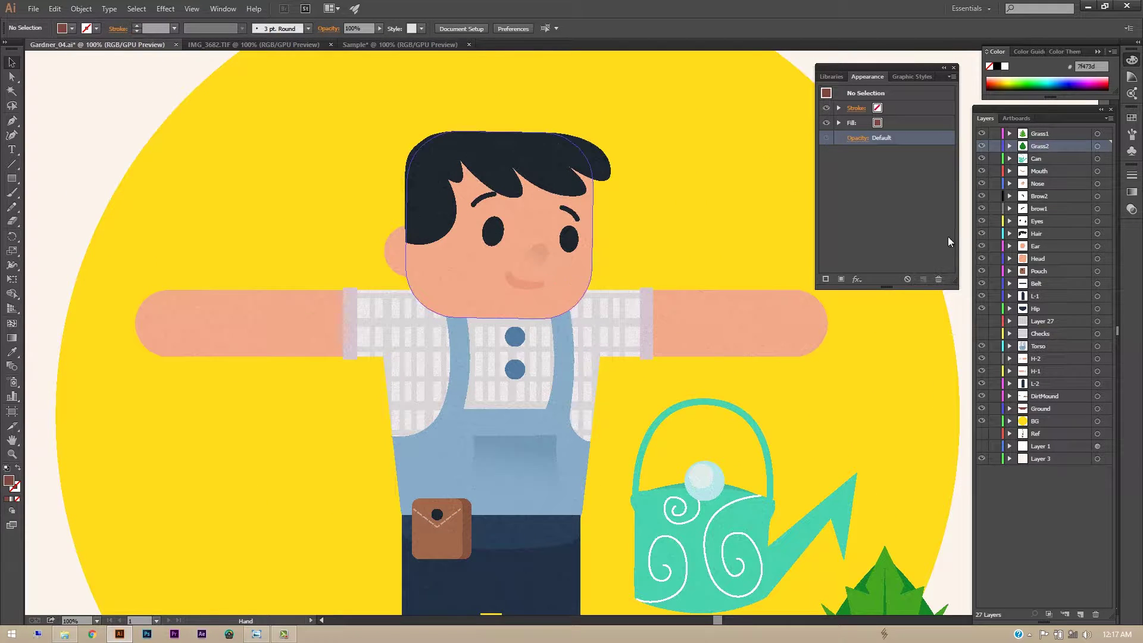
left_click(981, 170)
left_click(981, 171)
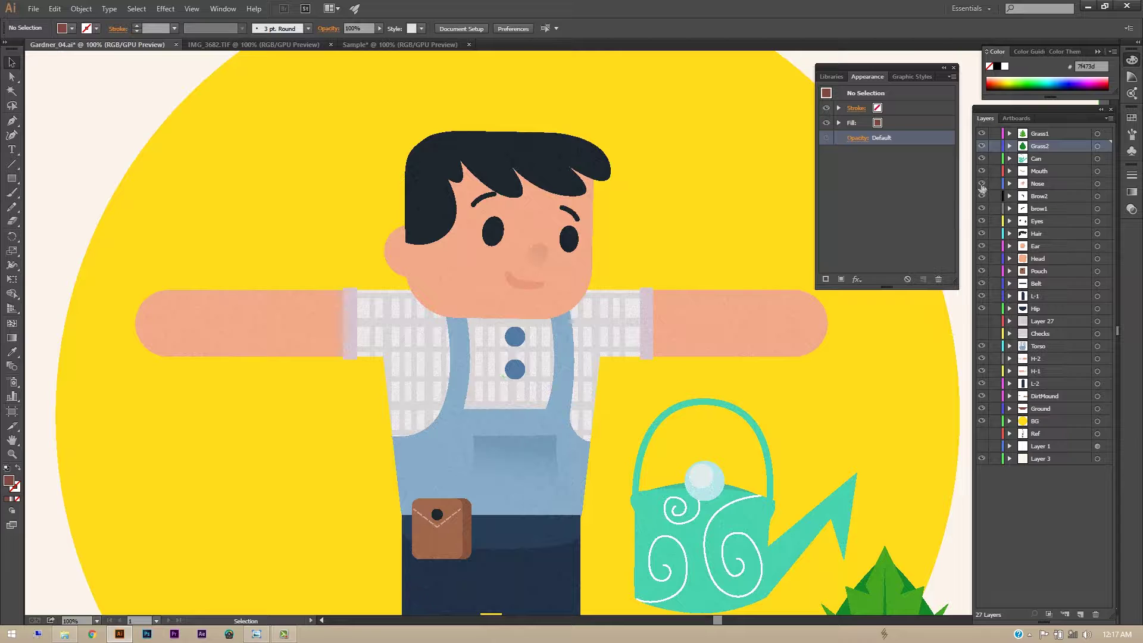
Check the nose, both eyebrows and the eyes by toggling their layers.
left_click(981, 184)
left_click(981, 196)
left_click(981, 196)
left_click(981, 208)
left_click(982, 209)
left_click(981, 221)
left_click(981, 221)
left_click(982, 221)
left_click(982, 221)
Inspect the Hair and Ear layers, making Hair the active layer.
left_click(981, 234)
left_click(981, 234)
left_click(980, 234)
left_click(981, 234)
left_click(987, 234)
left_click(981, 246)
left_click(982, 246)
Inspect the head shape, then select all face layers from Mouth to Head.
left_click(981, 259)
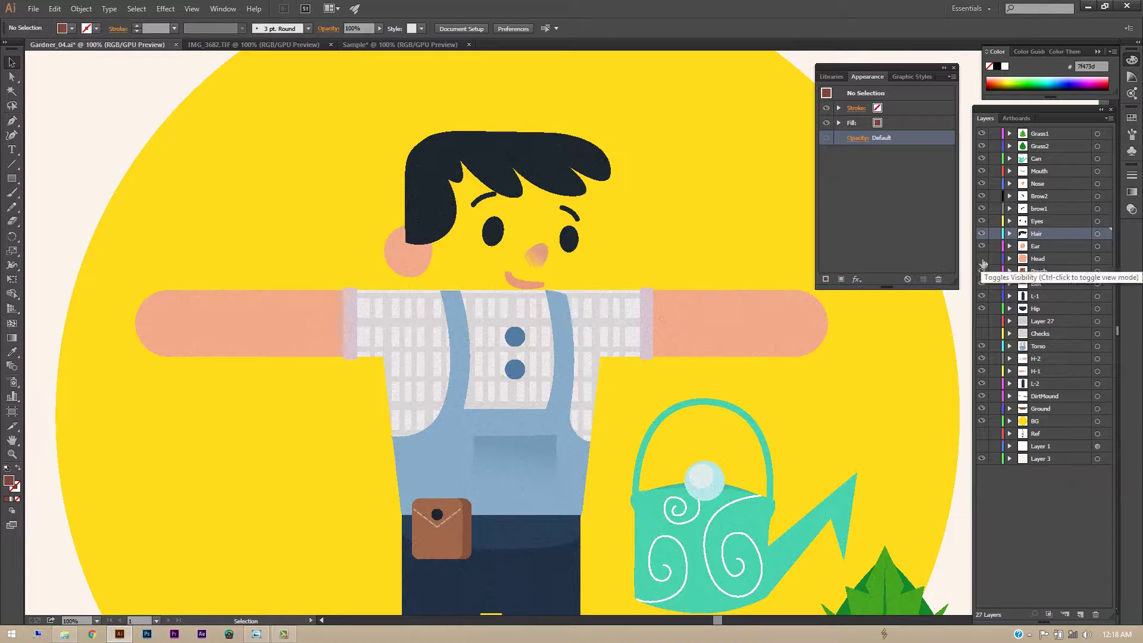
left_click(982, 259)
left_click(982, 258)
left_click(982, 259)
left_click(1052, 259)
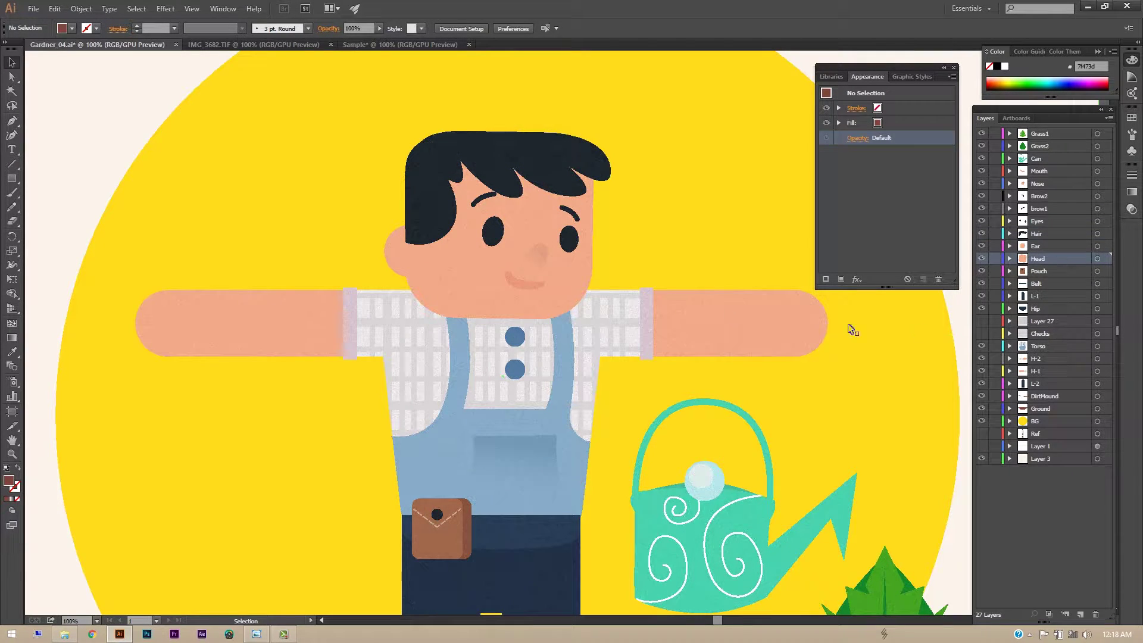
scroll(690, 312, "right", 1)
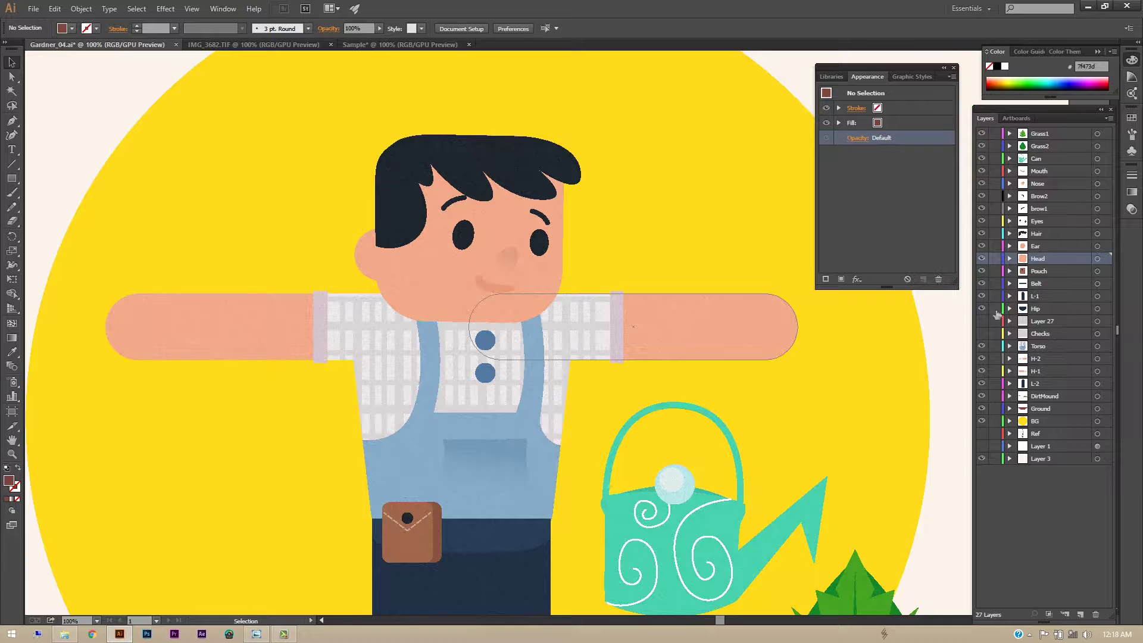
left_click(1044, 183, "shift")
left_click(1048, 171, "shift")
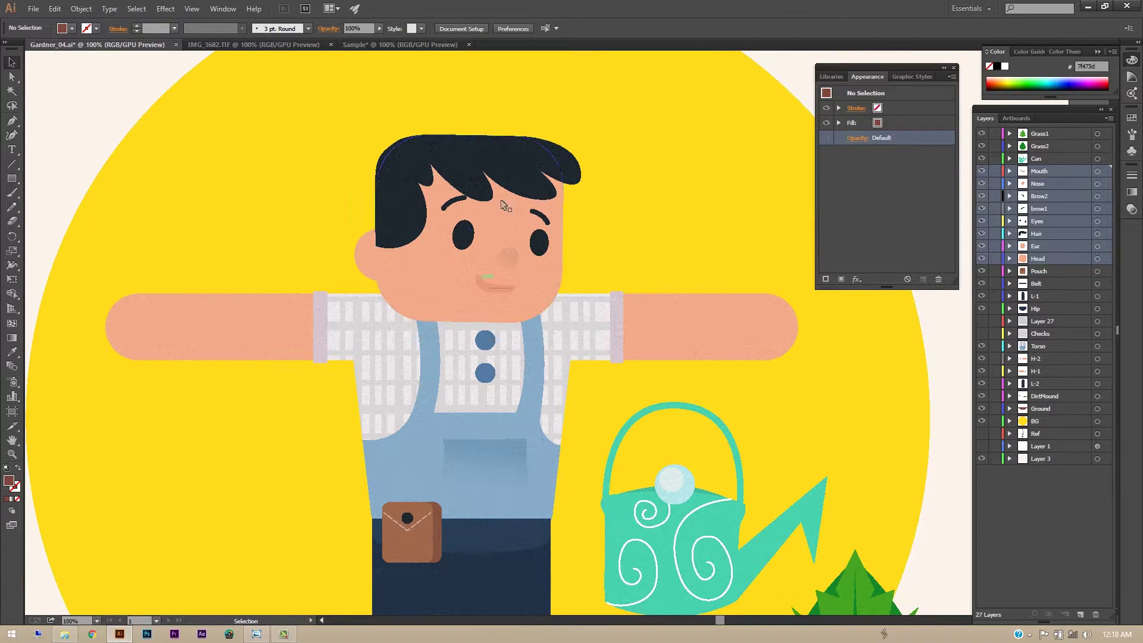
Select the Pouch layer and check the pouch and belt by toggling visibility.
key("space")
left_click_drag(601, 310, 612, 267)
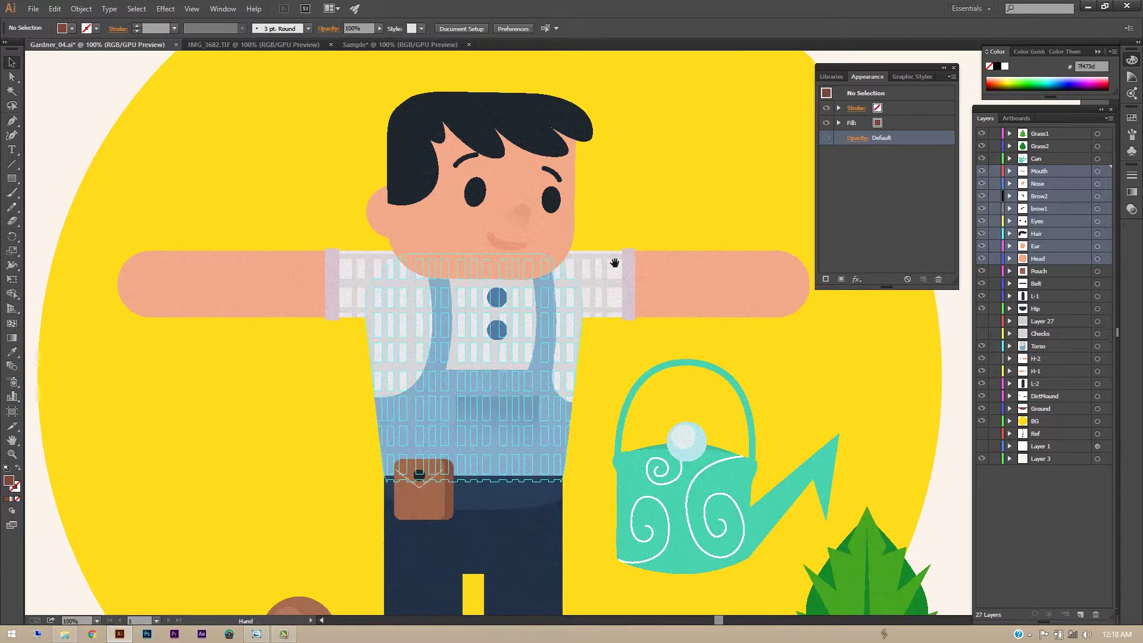
left_click(1058, 274)
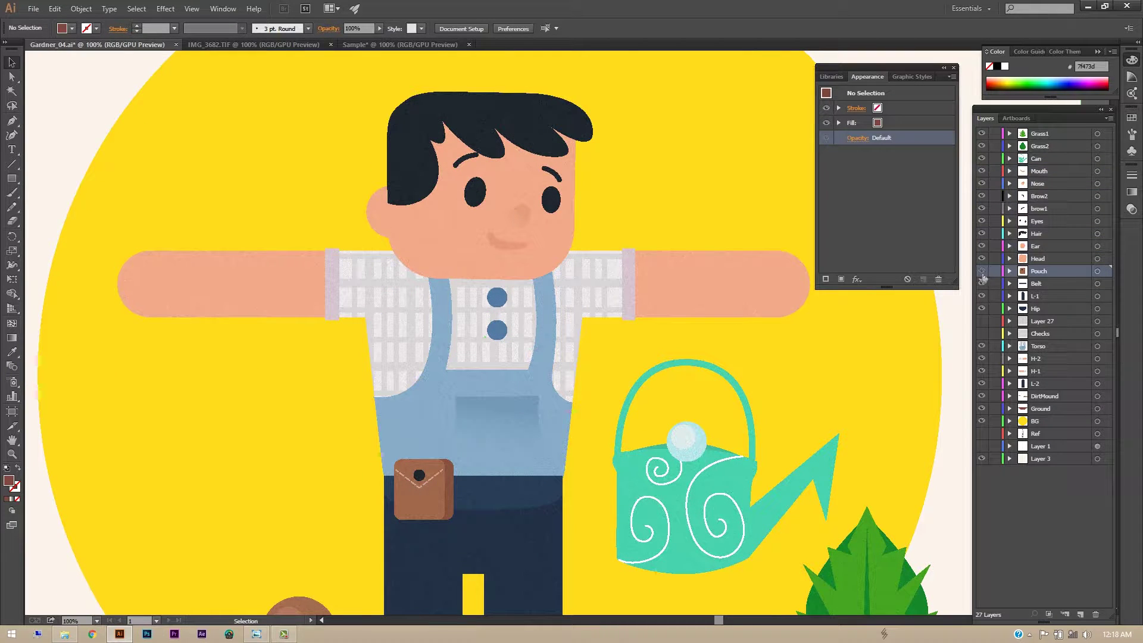
left_click(982, 276)
left_click(982, 275)
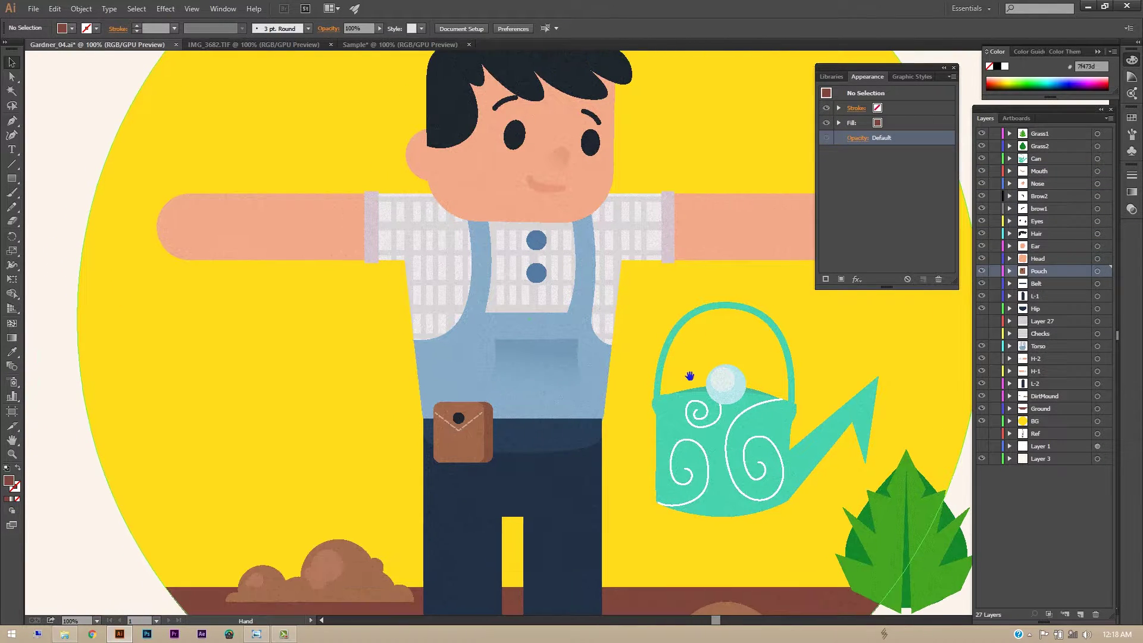
left_click(982, 275)
left_click(982, 271)
left_click(982, 285)
left_click(982, 285)
Check the left trouser leg L-1 and the hip shape between the legs.
left_click(982, 295)
left_click(983, 296)
left_click_drag(736, 507, 760, 394)
left_click(982, 296)
left_click(982, 295)
left_click(982, 309)
left_click(982, 308)
Toggle the torso and overalls layer repeatedly to inspect its contents.
left_click_drag(879, 379, 846, 358)
left_click(982, 346)
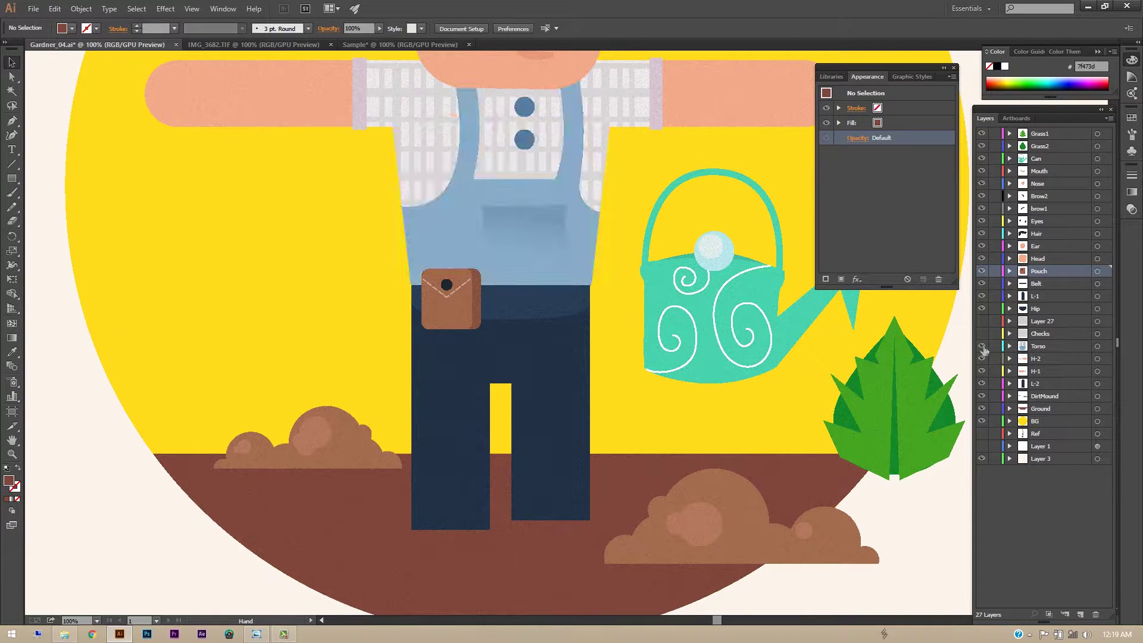
left_click(982, 347)
left_click(982, 347)
left_click(982, 347)
left_click(982, 347)
left_click(982, 347)
left_click(982, 347)
left_click(983, 347)
left_click(982, 347)
left_click(982, 347)
left_click(982, 347)
left_click(982, 347)
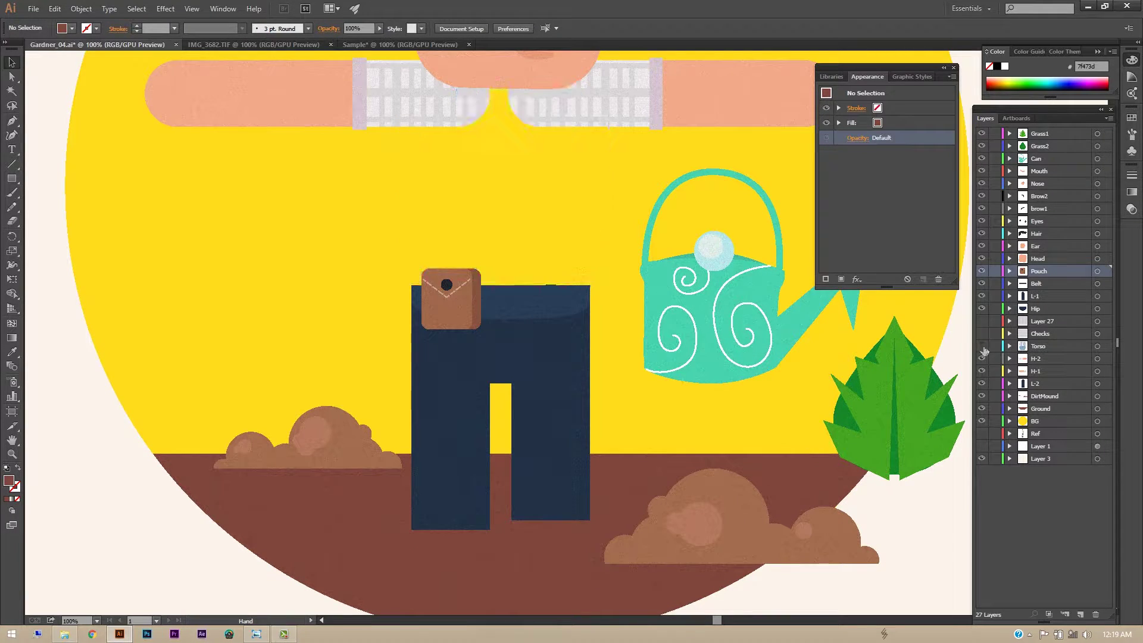
left_click(982, 347)
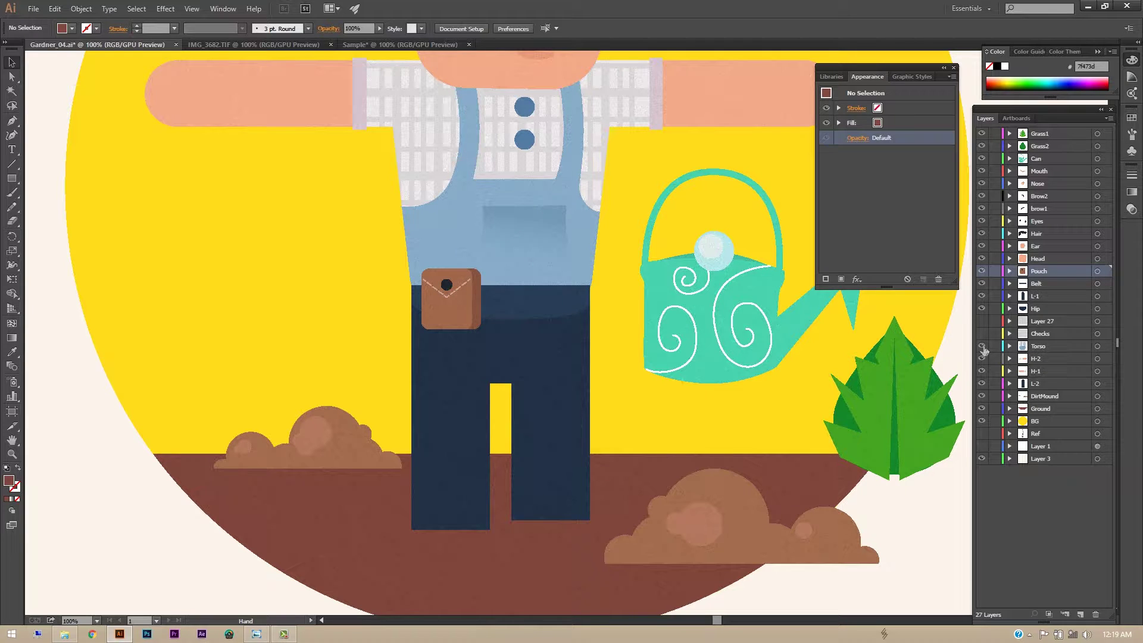
left_click(982, 347)
left_click(982, 347)
Inspect the right arm H-2 by toggling its visibility several times.
left_click(982, 359)
left_click(982, 359)
left_click_drag(616, 282, 581, 329)
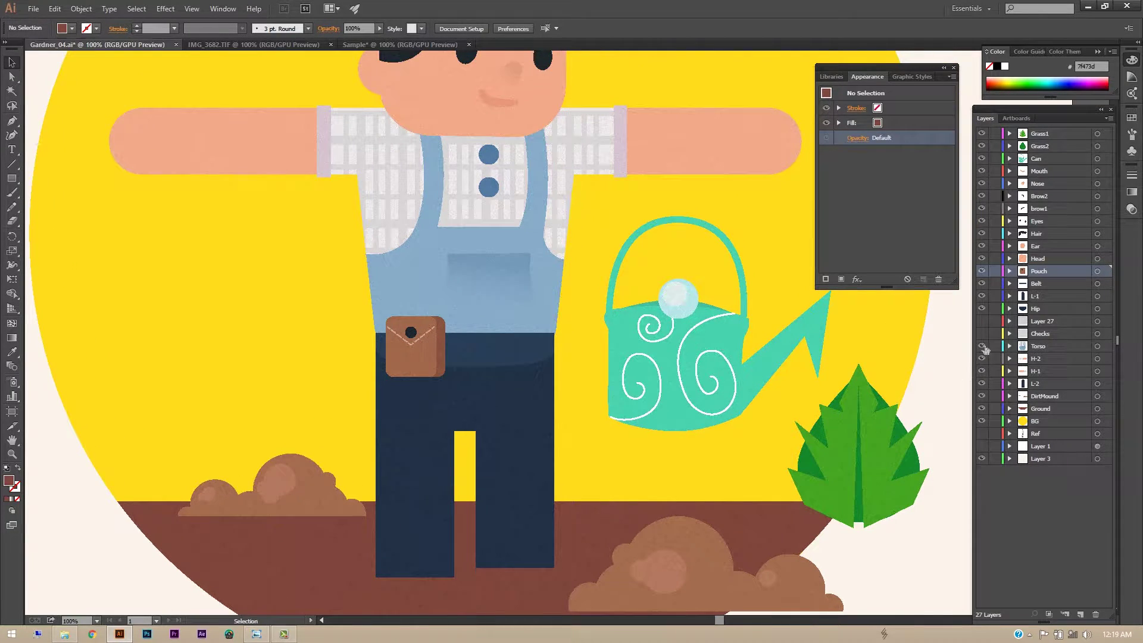
left_click(983, 359)
left_click(983, 360)
left_click(982, 361)
left_click(982, 360)
left_click(983, 361)
left_click(983, 360)
Check the left arm H-1 and right leg L-2 layers.
left_click(982, 371)
left_click(982, 371)
left_click(982, 384)
left_click(983, 383)
Toggle the DirtMound layer repeatedly to see both mounds share it.
left_click(982, 396)
left_click(982, 396)
scroll(988, 405, "down", 2)
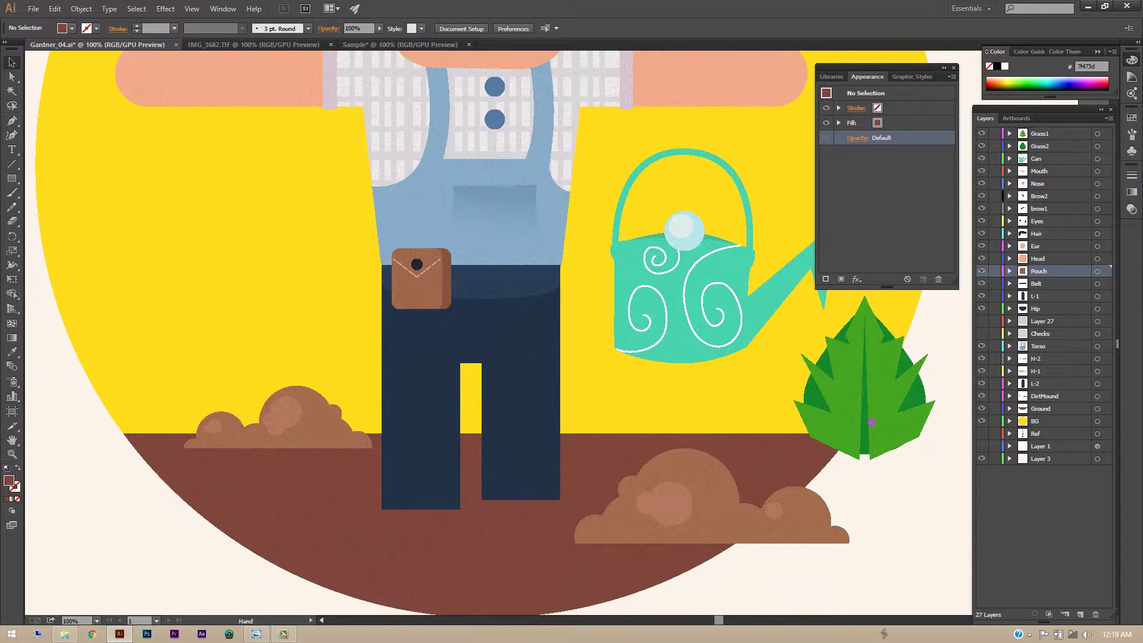
left_click(982, 397)
left_click(981, 397)
left_click(983, 397)
left_click(983, 397)
left_click(982, 396)
left_click(982, 396)
left_click(982, 398)
left_click(982, 398)
Select the right mound's paths inside DirtMound and cut them out.
left_click(1010, 397)
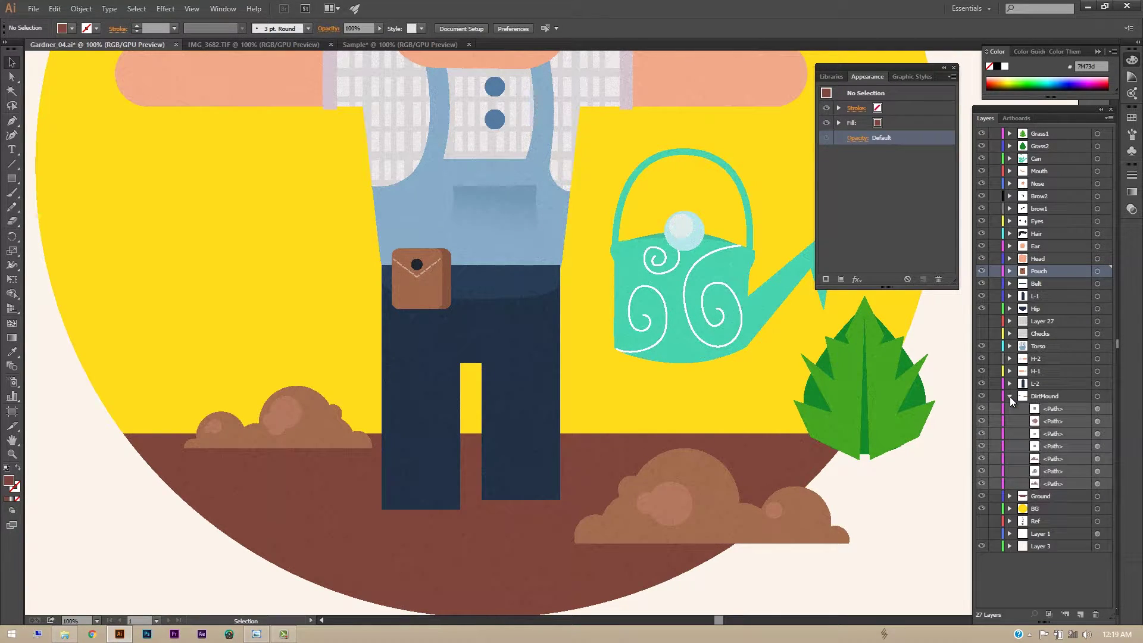
left_click(1097, 420)
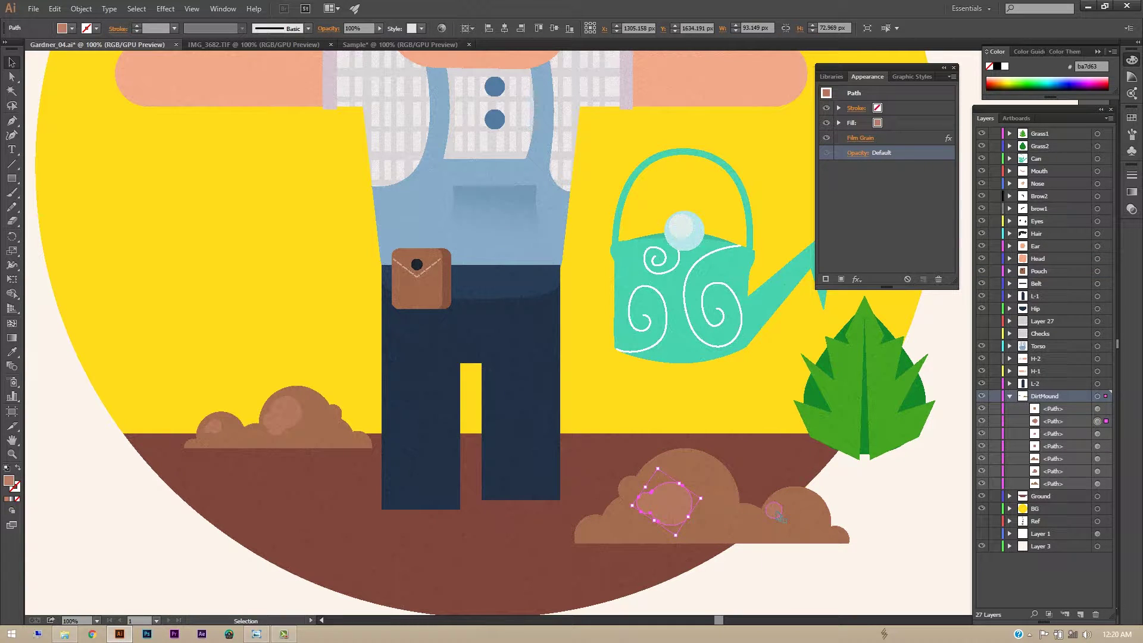
left_click(774, 511, "shift")
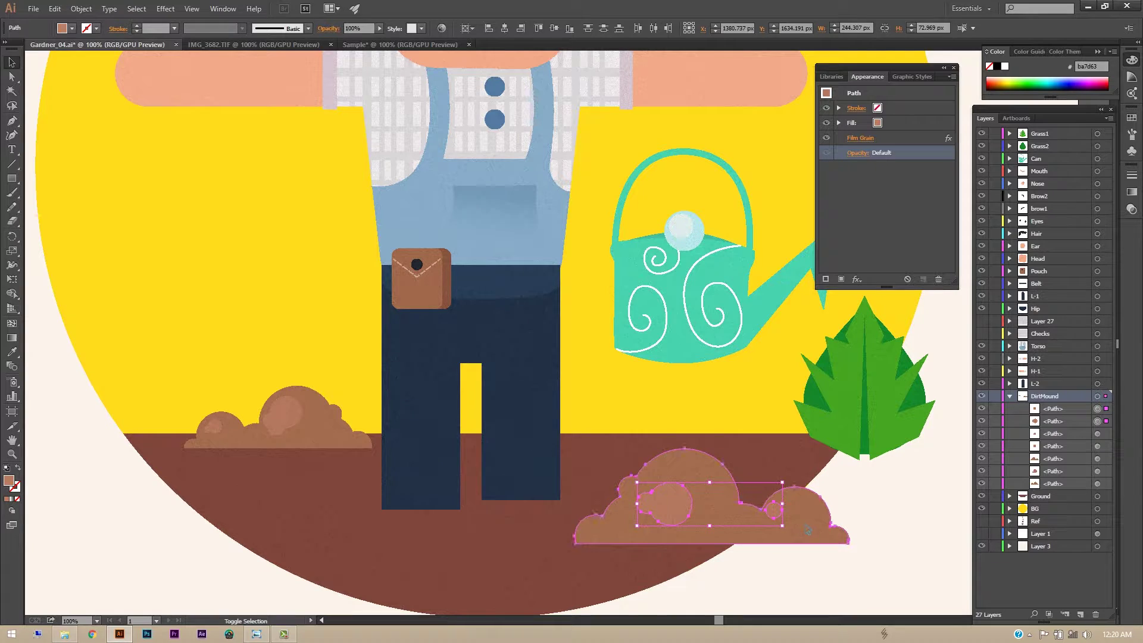
key("Delete")
left_click(945, 470)
left_click(1010, 396)
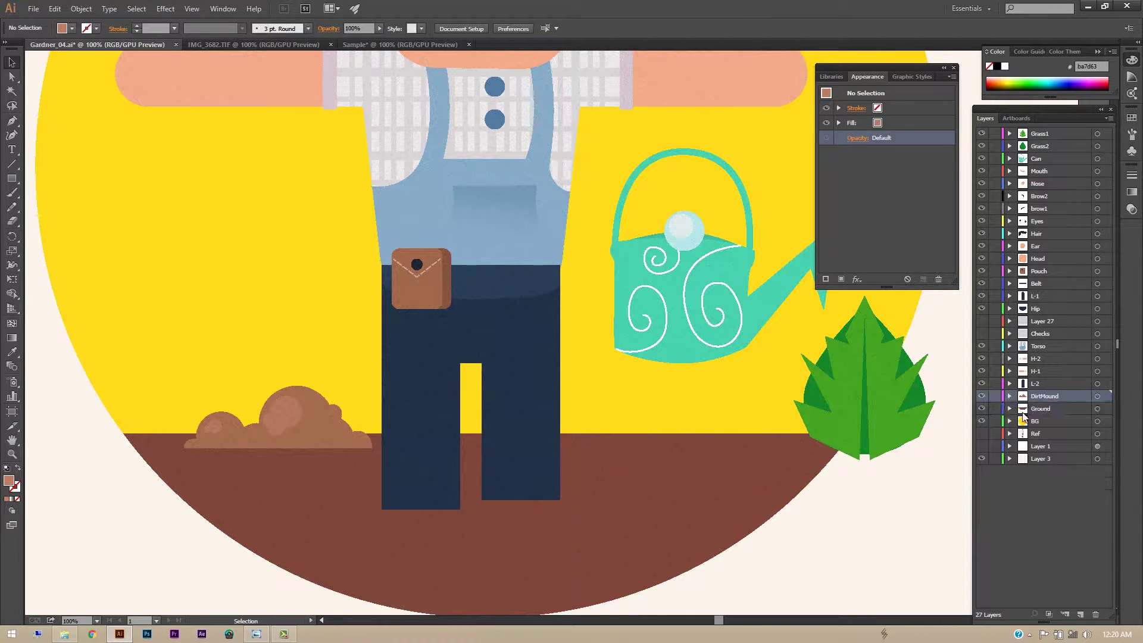
Add a new layer and paste the right mound in place onto it.
left_click(1082, 611)
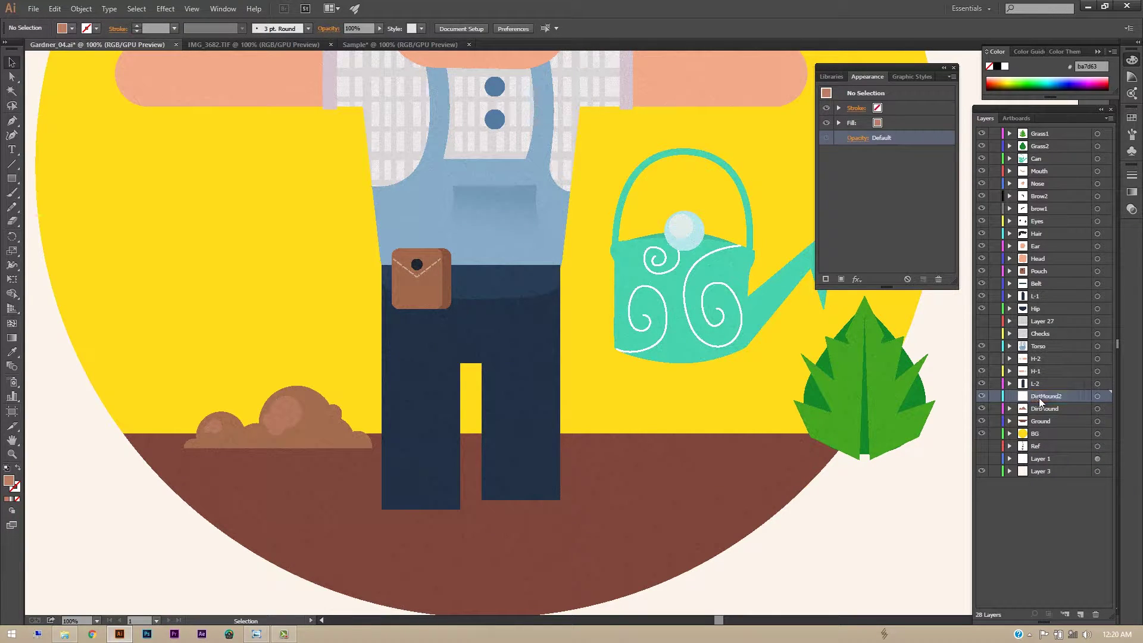
key("ctrl+f")
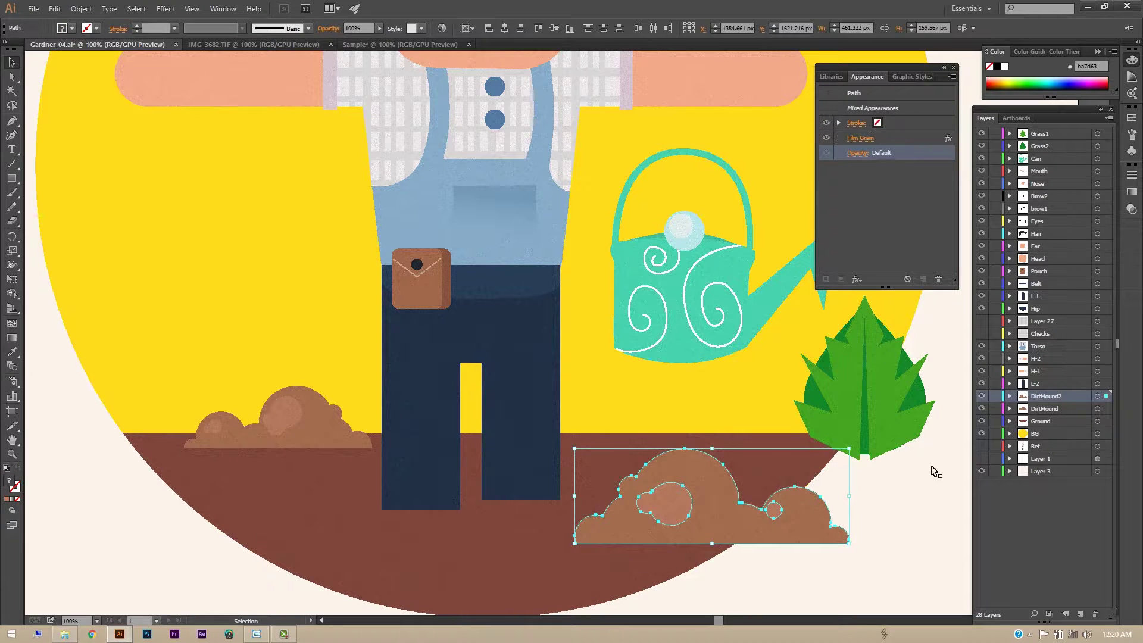
left_click(947, 504)
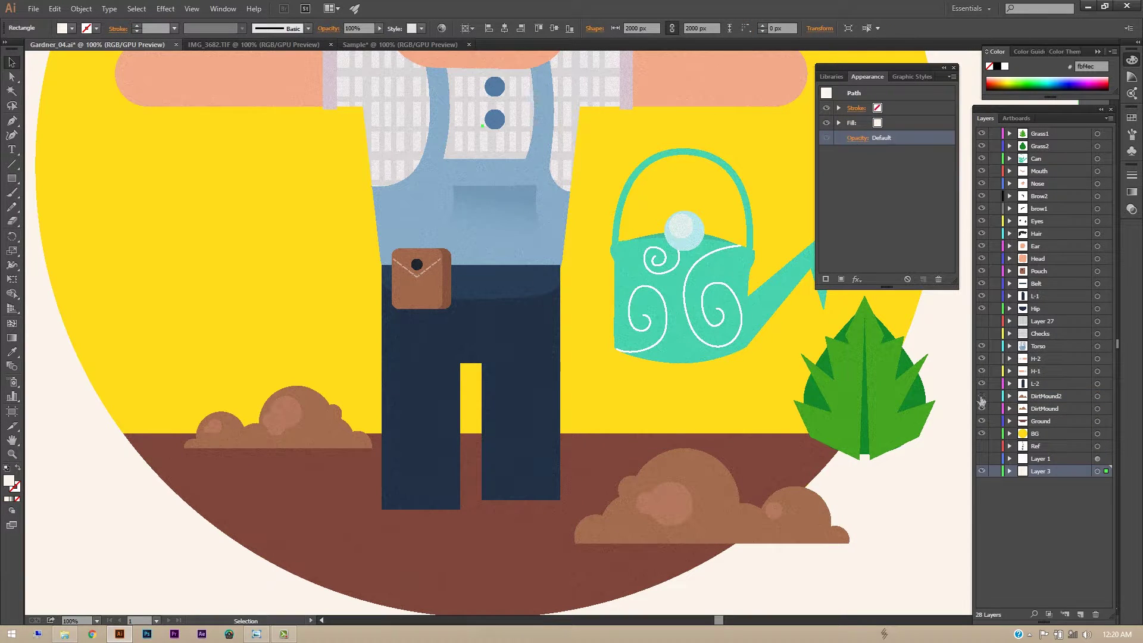
Verify each mound sits on its own layer, then make DirtMound current.
left_click(982, 408)
left_click(983, 408)
left_click(982, 408)
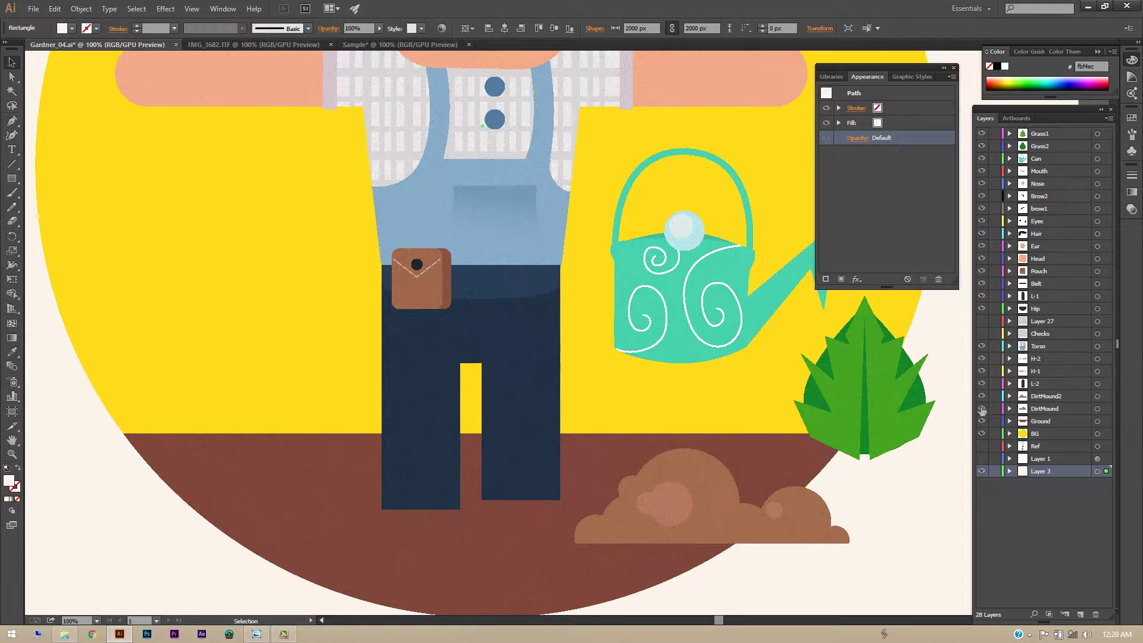
left_click(982, 409)
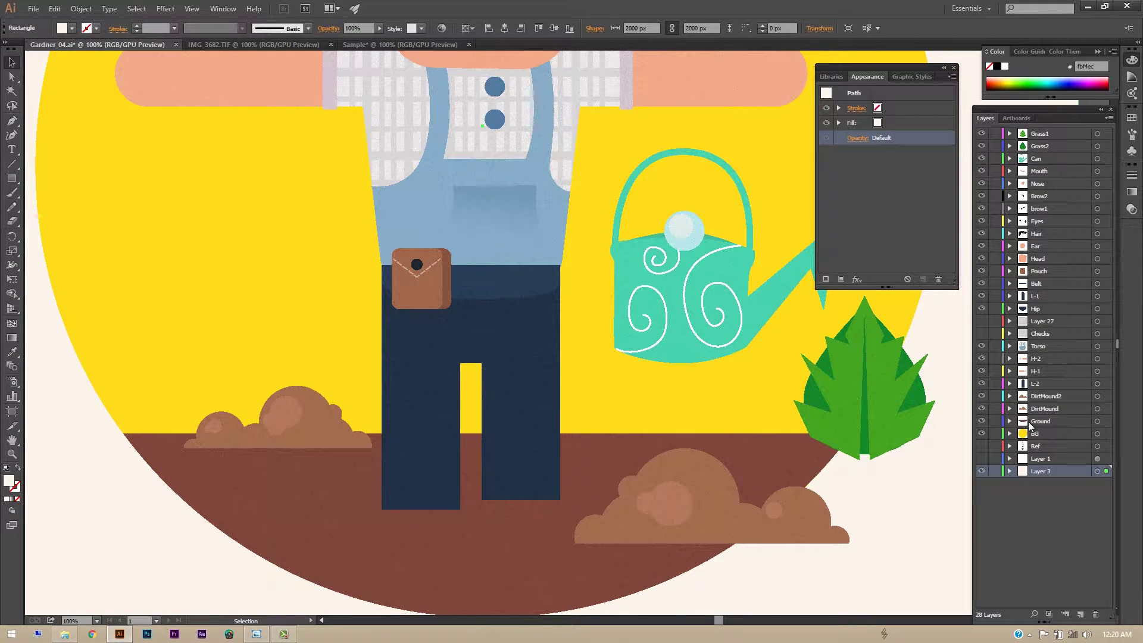
left_click(1061, 408)
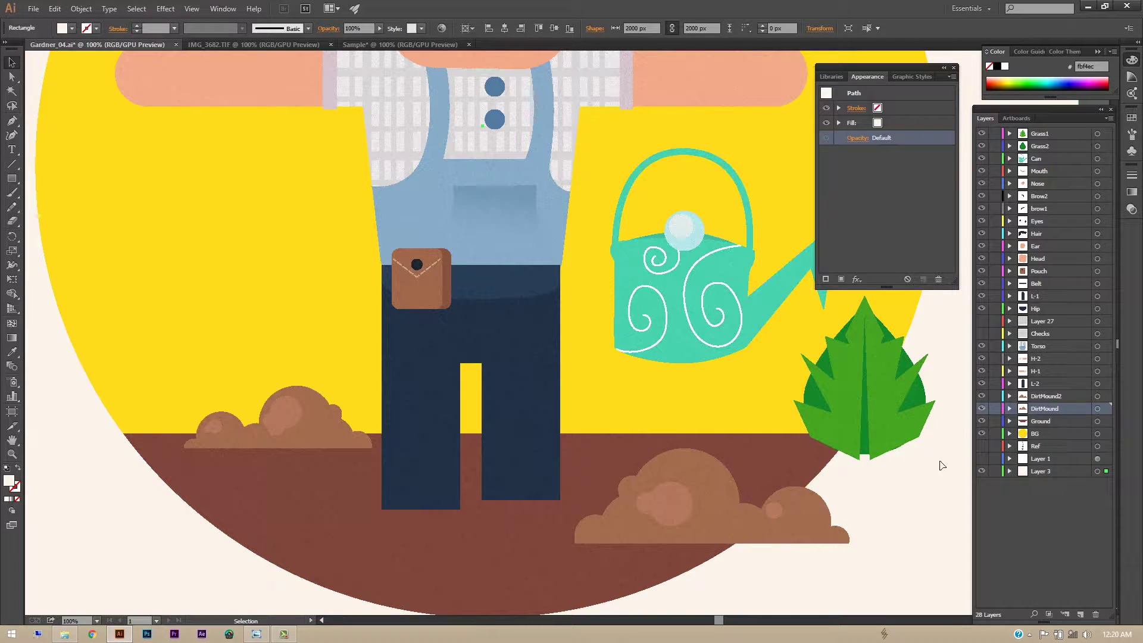
left_click(982, 422)
left_click(982, 422)
left_click(982, 422)
left_click(982, 421)
left_click_drag(762, 500, 738, 413)
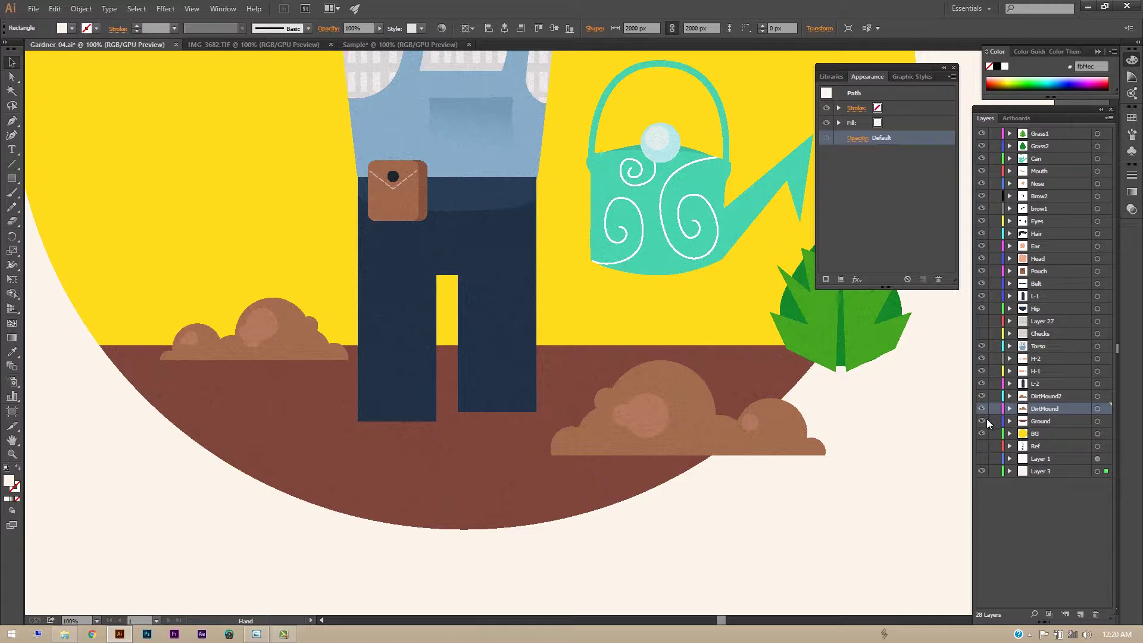
left_click(982, 422)
left_click(982, 422)
left_click(366, 437)
left_click(982, 433)
left_click(981, 434)
key("ctrl+minus")
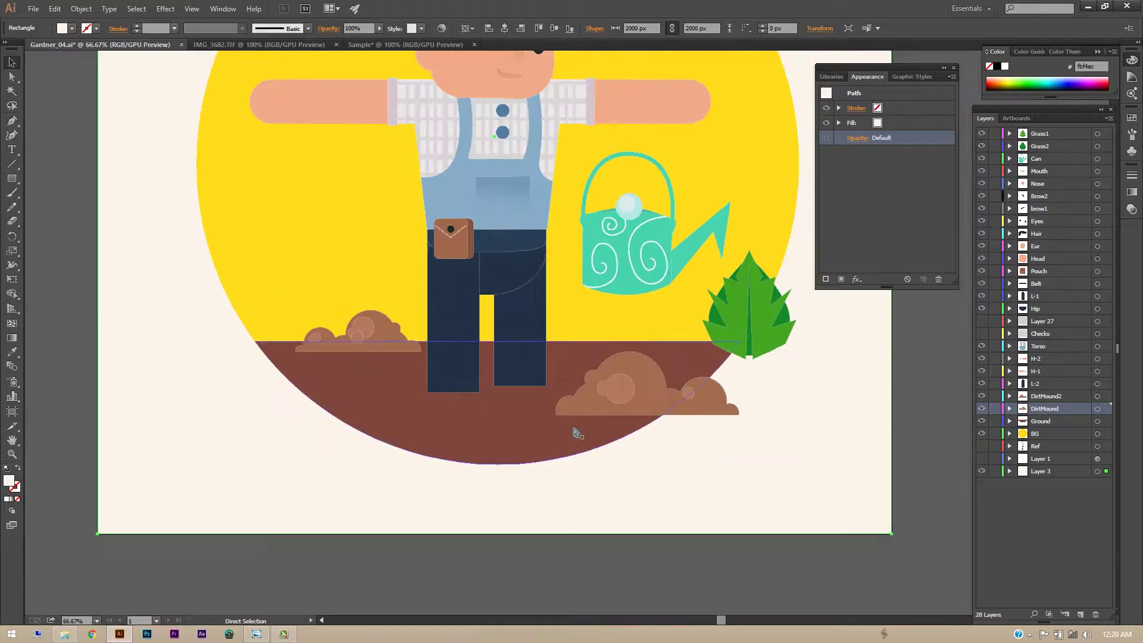
left_click_drag(627, 290, 612, 401)
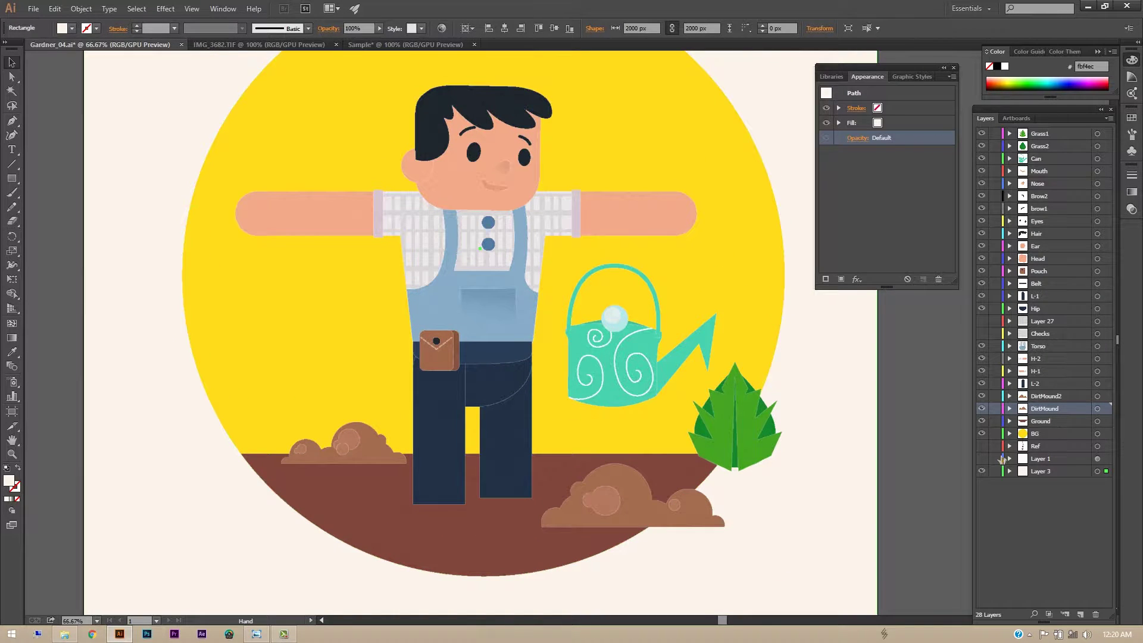
left_click(981, 435)
left_click(981, 435)
left_click_drag(601, 299, 566, 336)
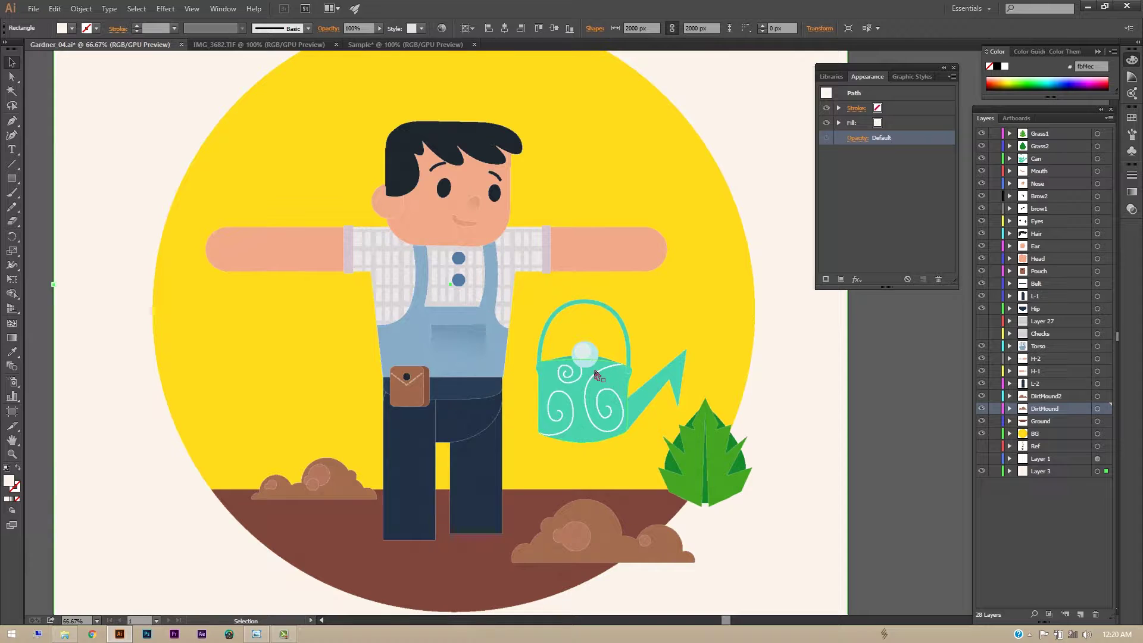
key("ctrl+plus")
key("ctrl+plus")
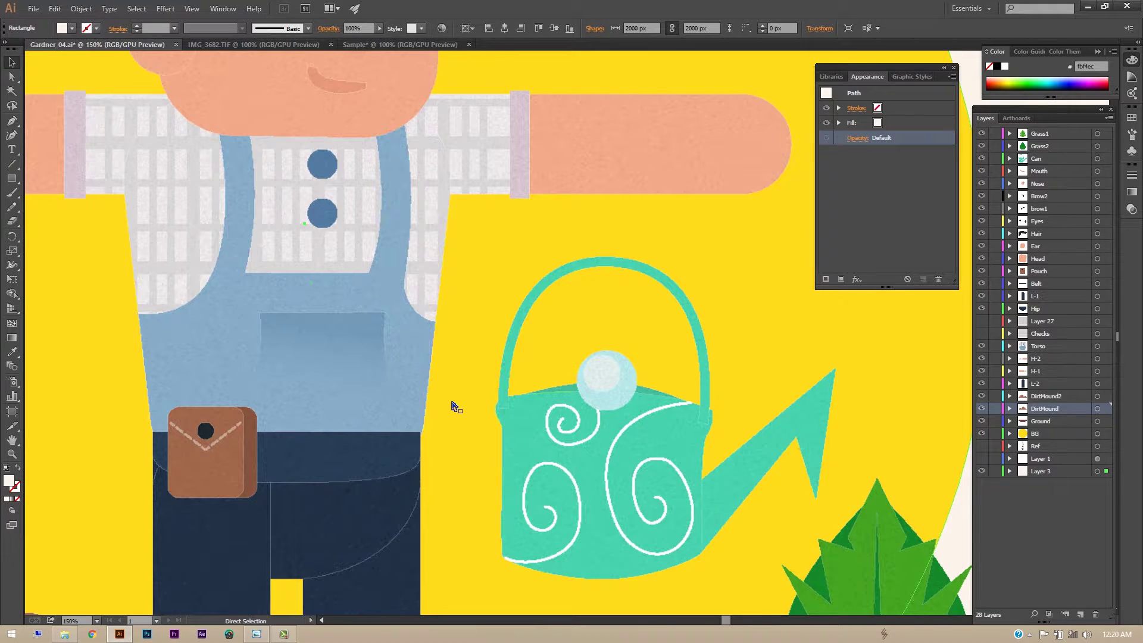
key("ctrl+plus")
left_click_drag(578, 468, 597, 286)
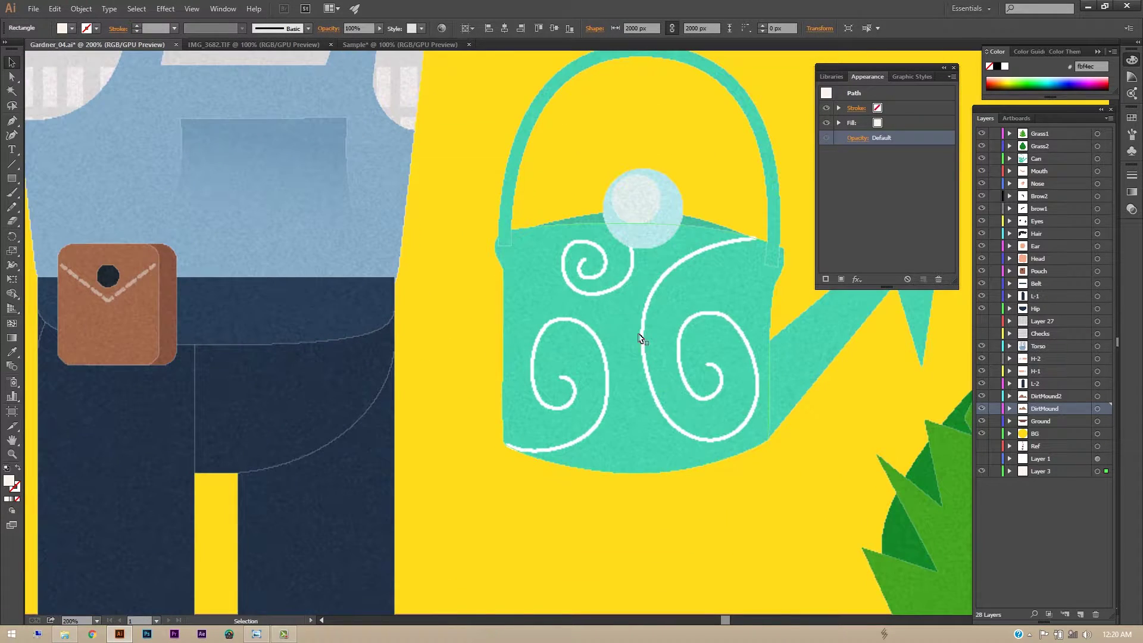
left_click_drag(394, 369, 717, 440)
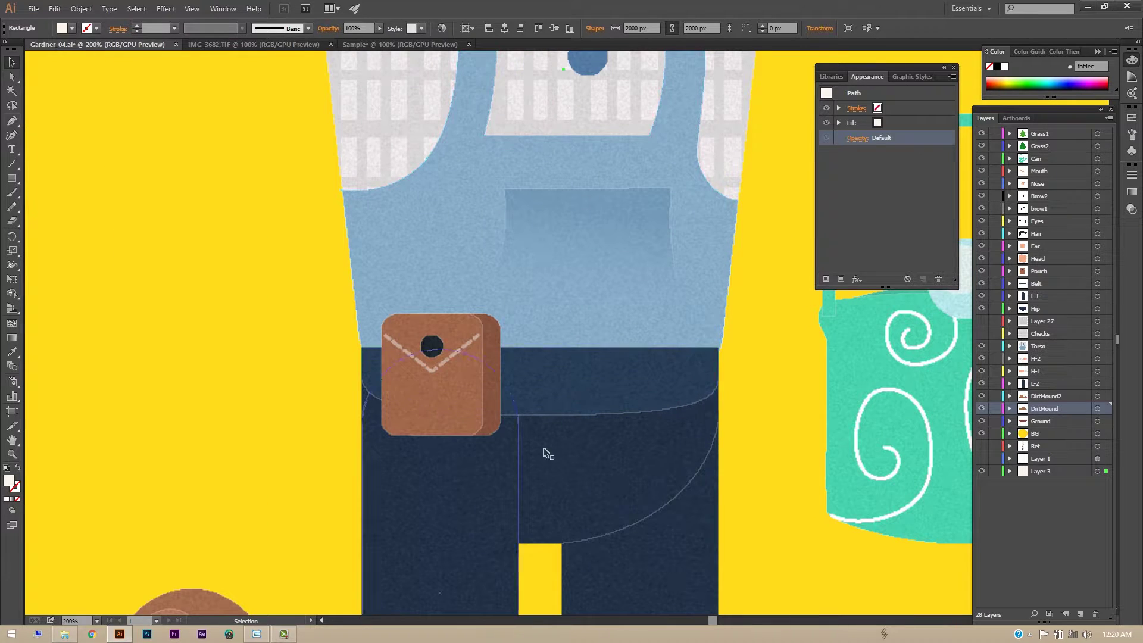
left_click_drag(609, 224, 533, 466)
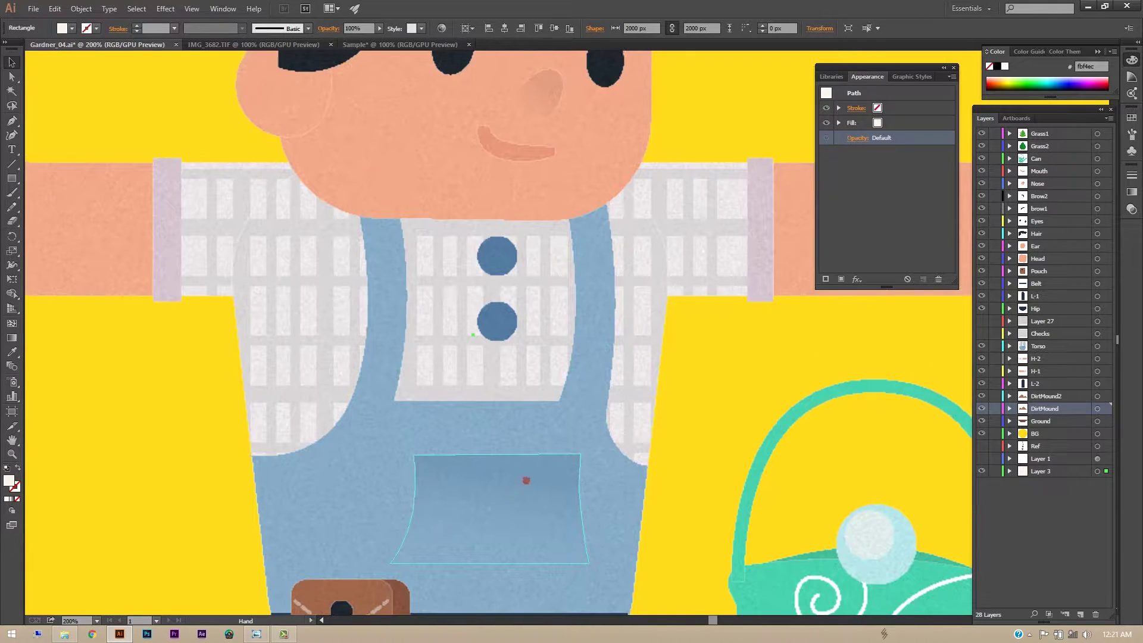
left_click_drag(596, 91, 573, 309)
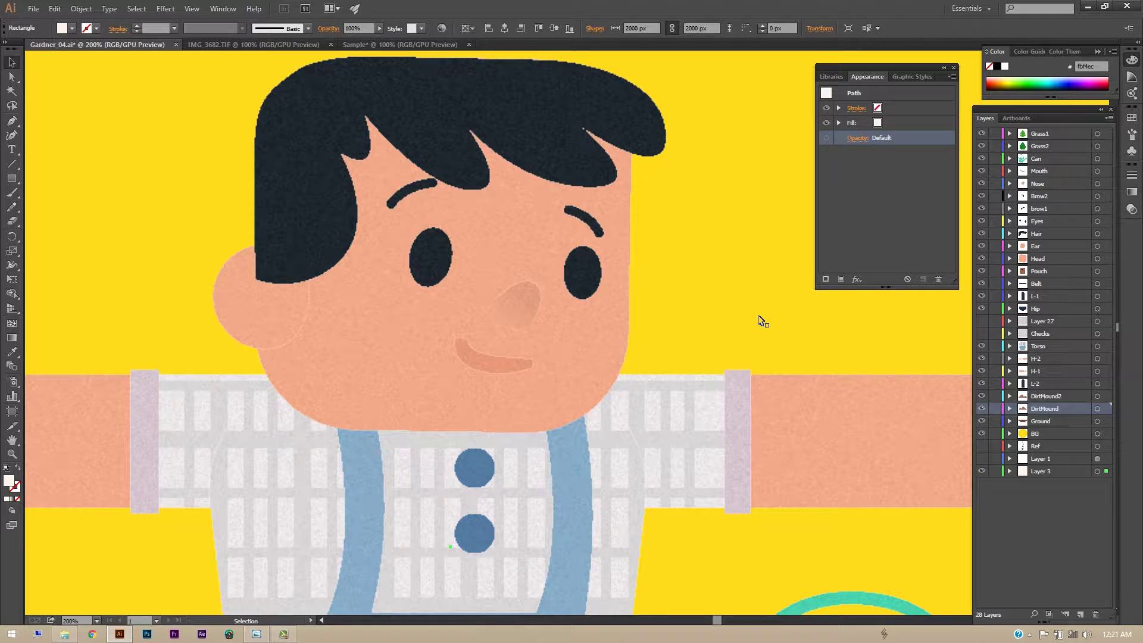
key("ctrl+minus")
key("ctrl+minus")
key("ctrl+minus")
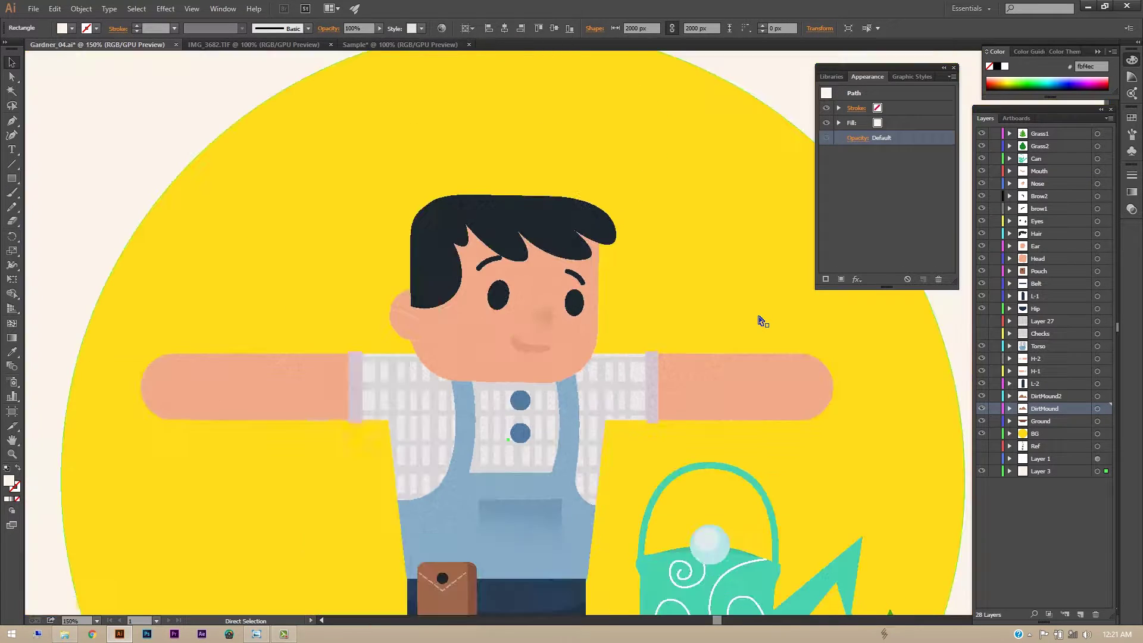
key("ctrl+plus")
key("ctrl+plus")
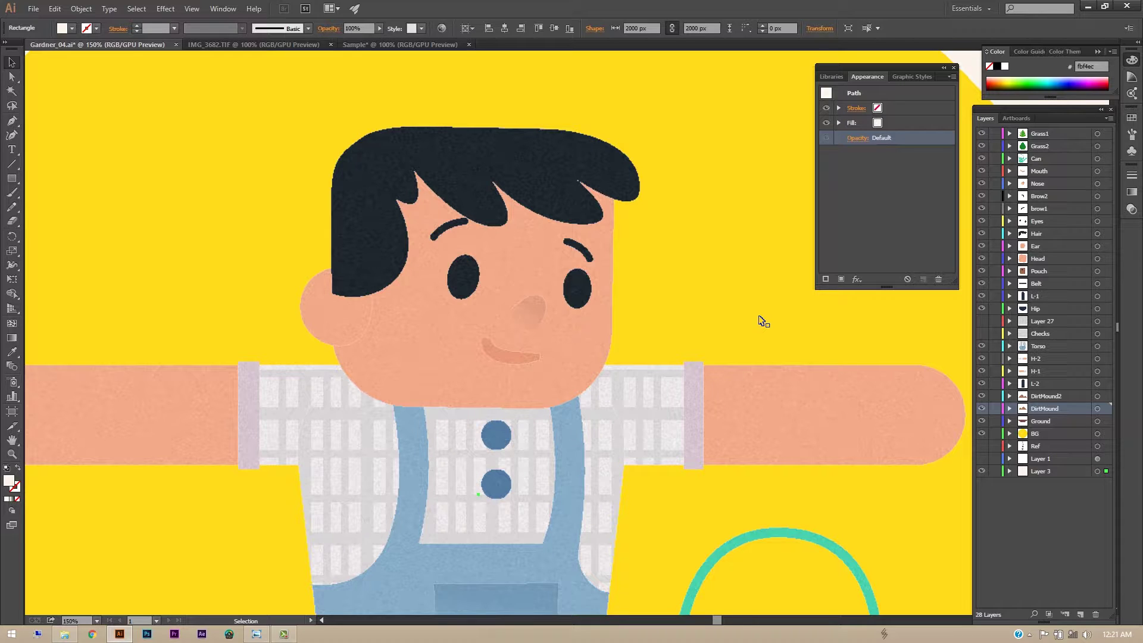
left_click_drag(611, 395, 561, 343)
Select the H-2 and Pouch artwork and toggle the pouch's Film Grain effect off and back on.
left_click(1097, 359)
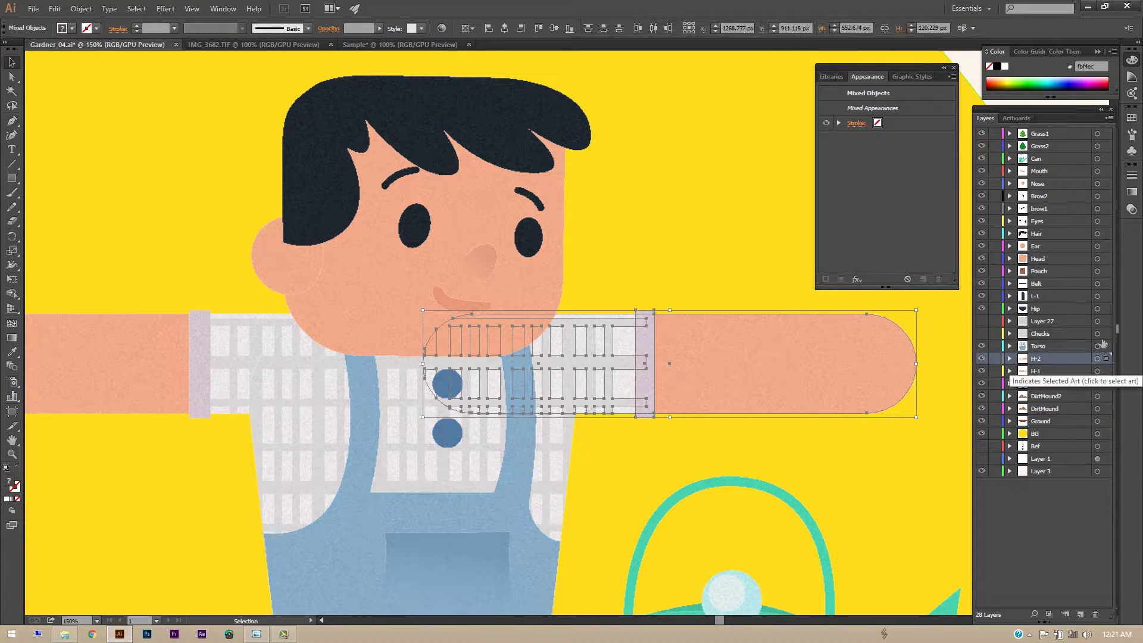
left_click(1097, 271)
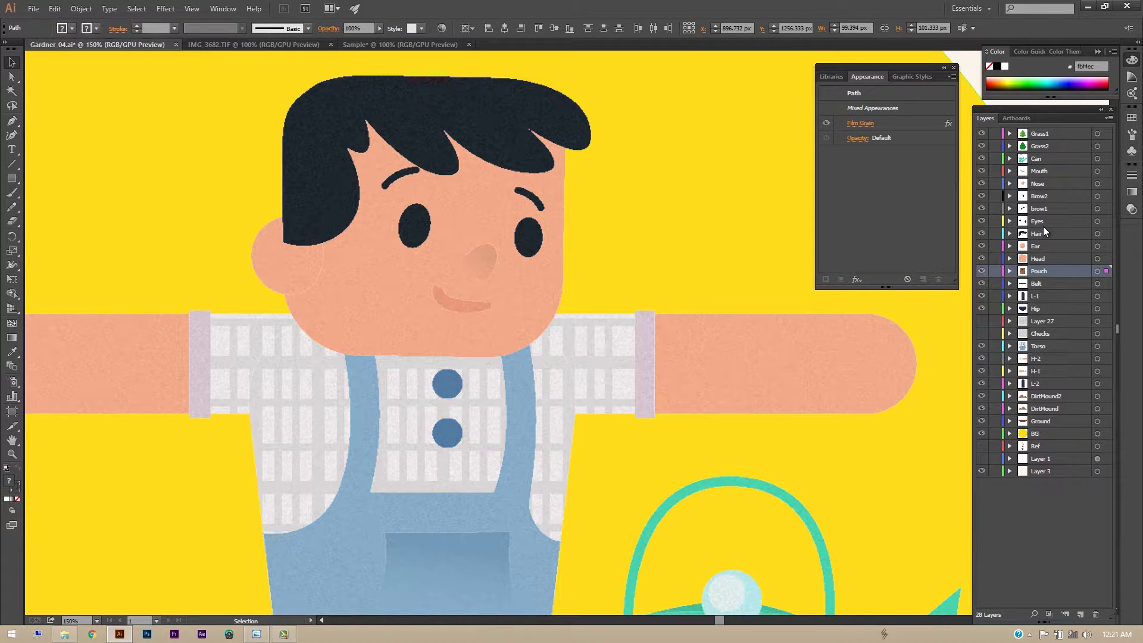
left_click(826, 122)
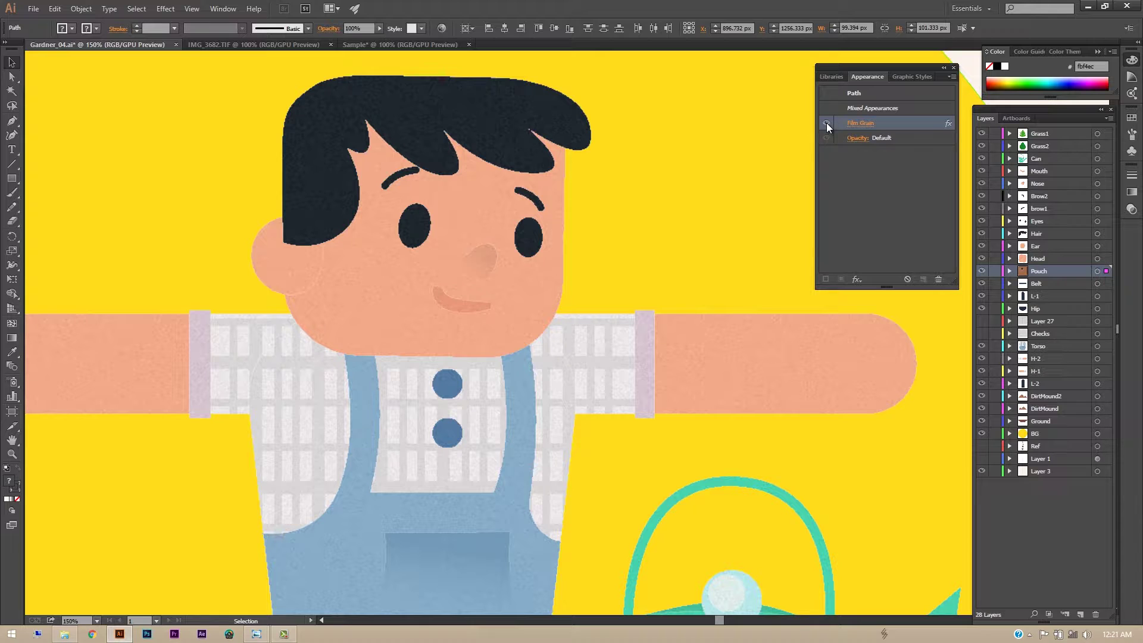
left_click(826, 123)
Pan across the gardener's face and arm, then bring up the Sample document.
left_click_drag(574, 248, 640, 276)
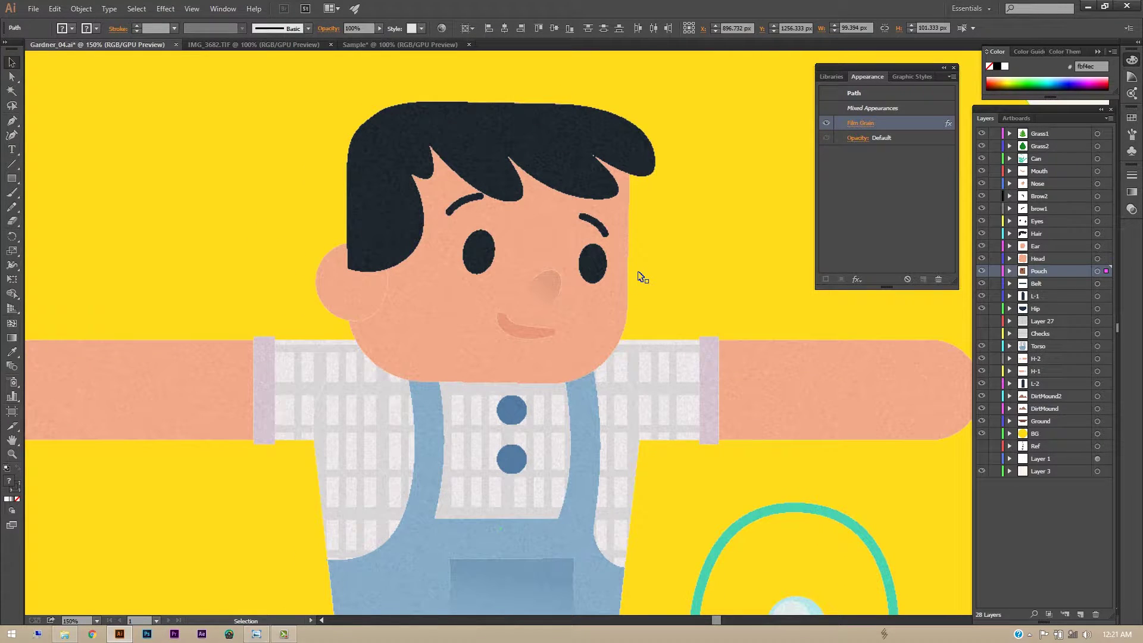
scroll(509, 515, "down", 5)
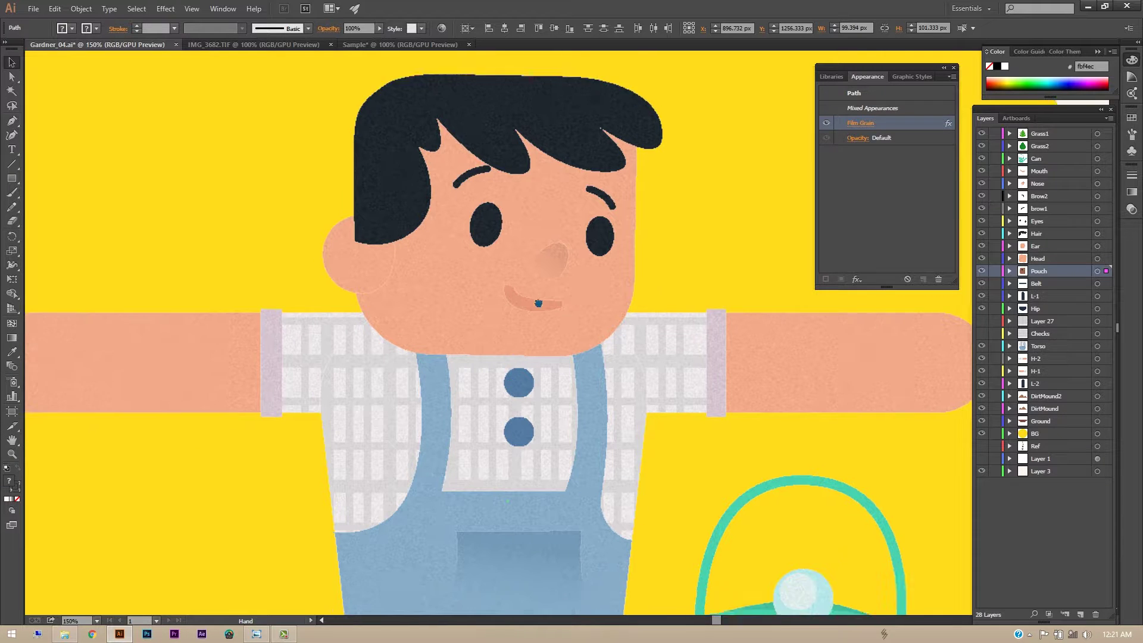
scroll(509, 514, "down", 7)
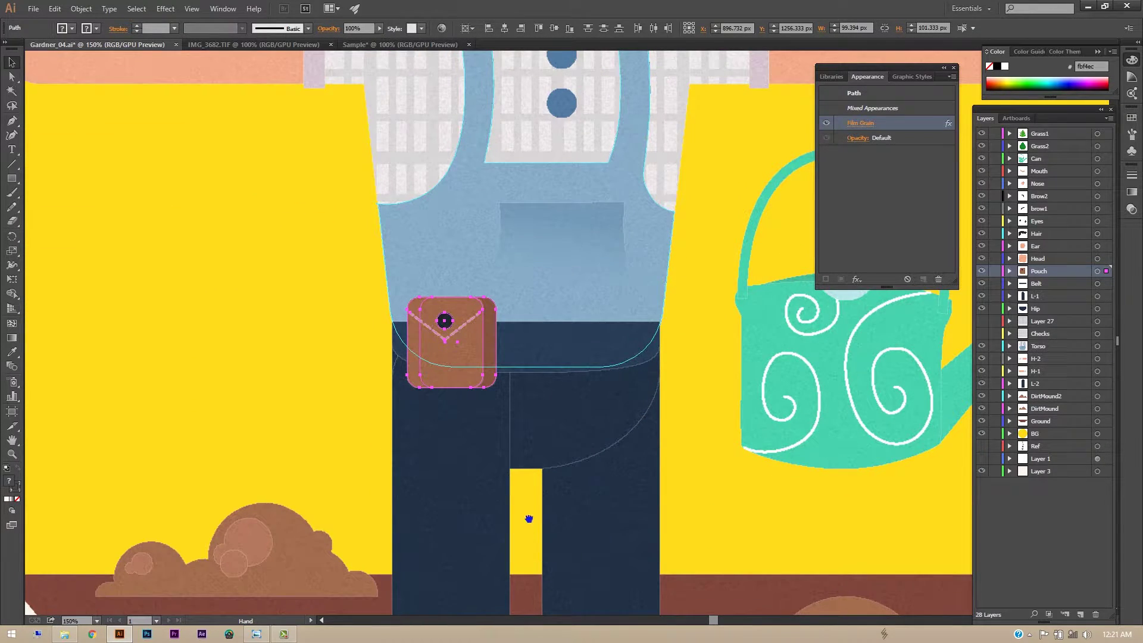
scroll(528, 530, "down", 3)
scroll(540, 476, "down", 4)
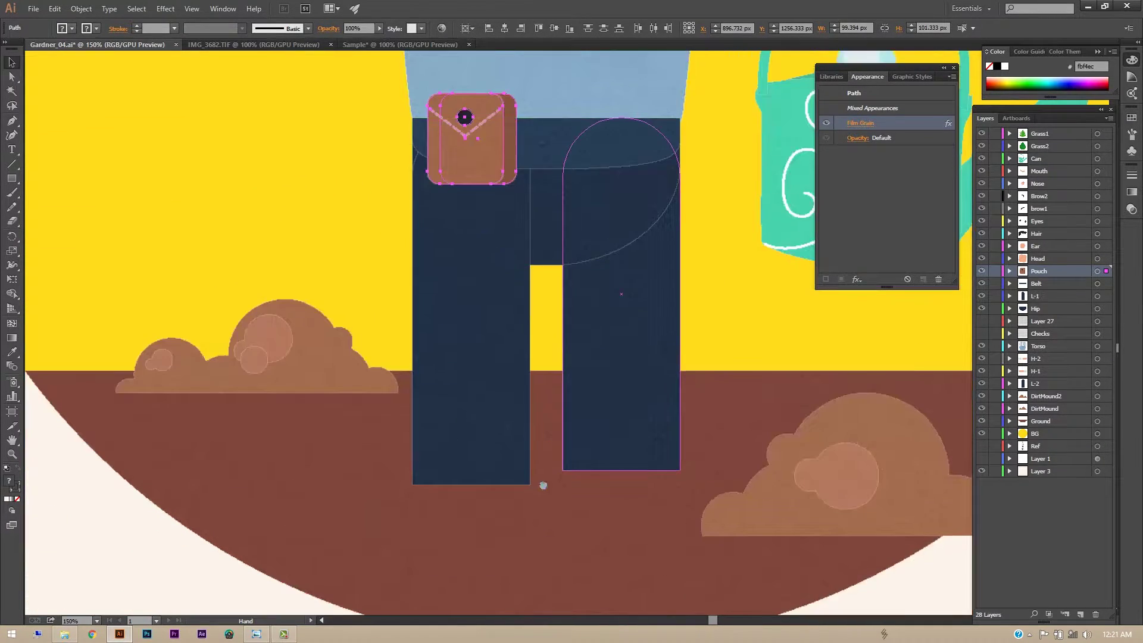
scroll(518, 465, "up", 11)
scroll(506, 406, "up", 9)
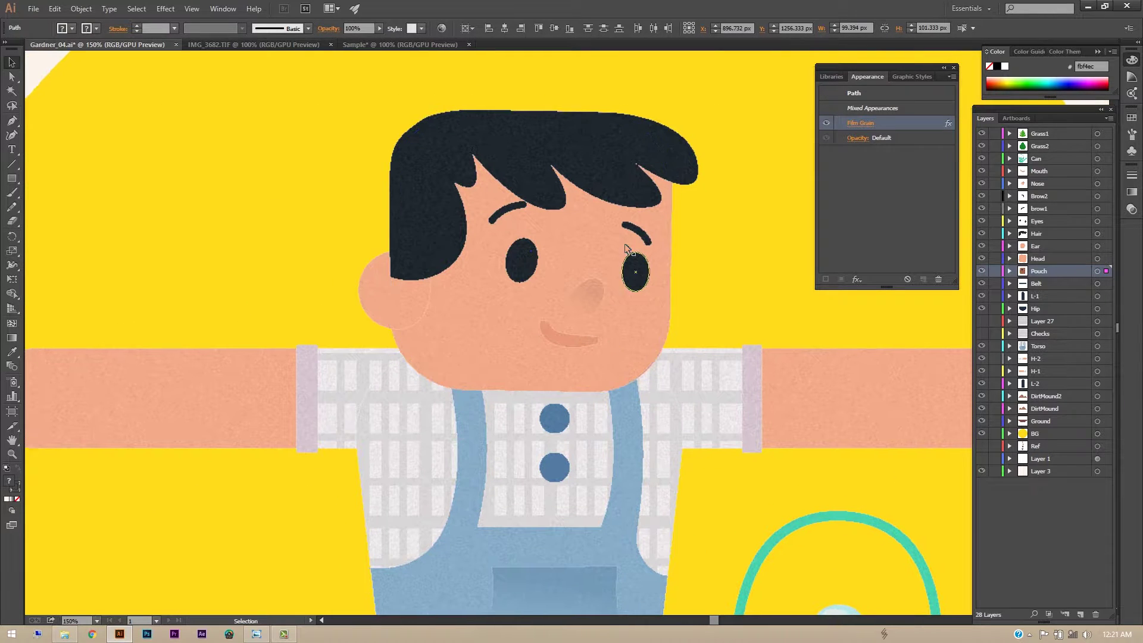
scroll(692, 428, "down", 5)
scroll(535, 358, "right", 8)
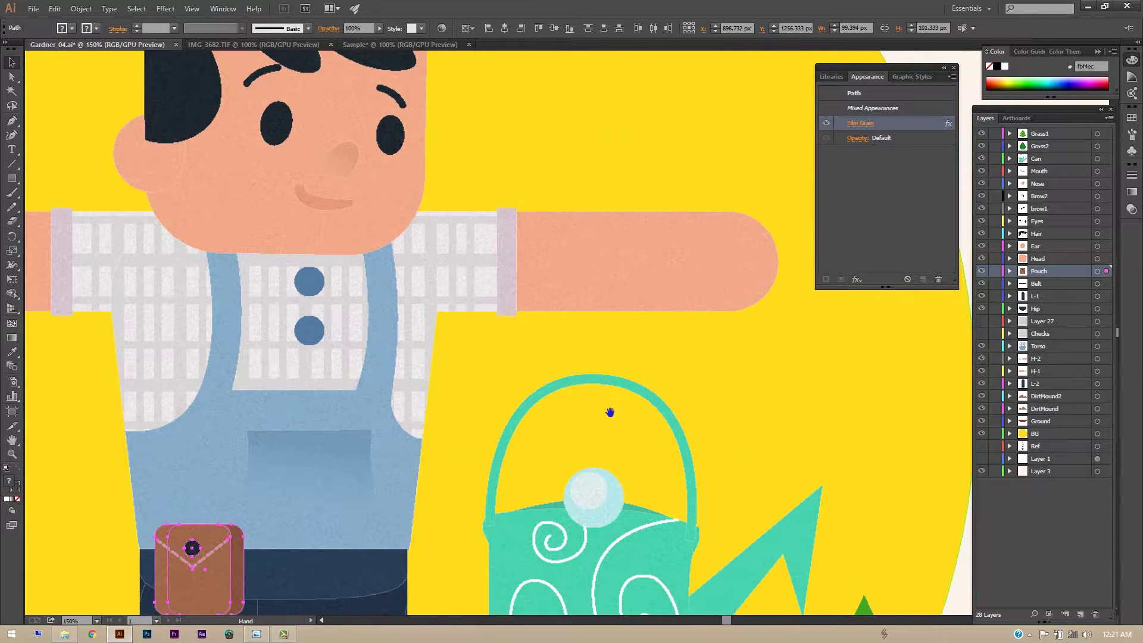
scroll(586, 377, "left", 10)
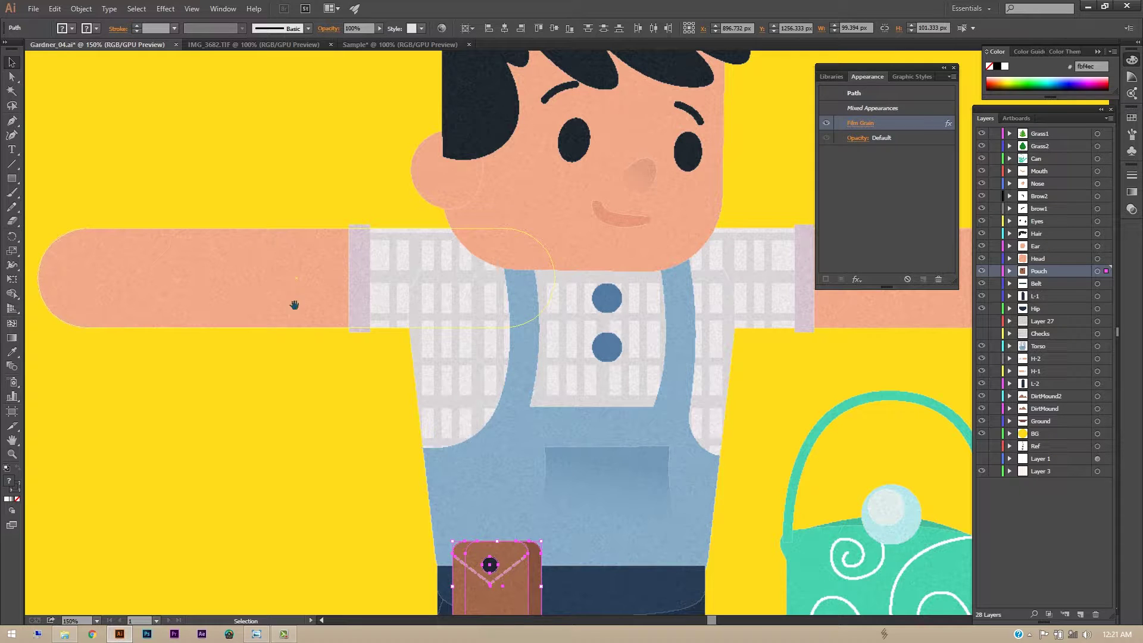
left_click_drag(701, 436, 612, 288)
scroll(572, 365, "down", 2)
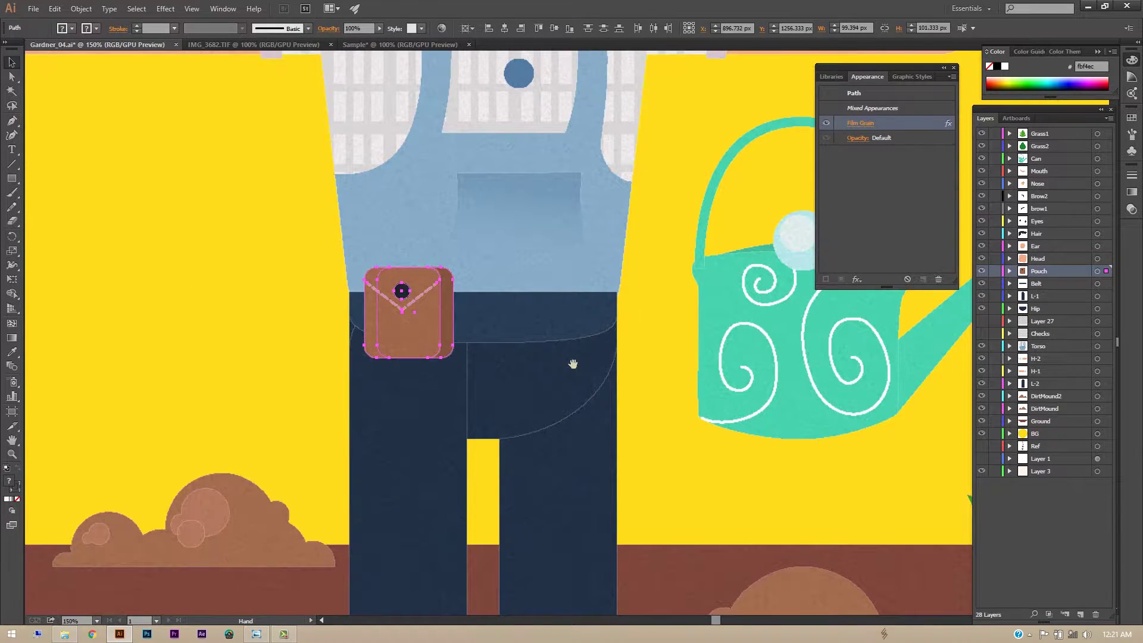
scroll(573, 303, "up", 2)
left_click(370, 44)
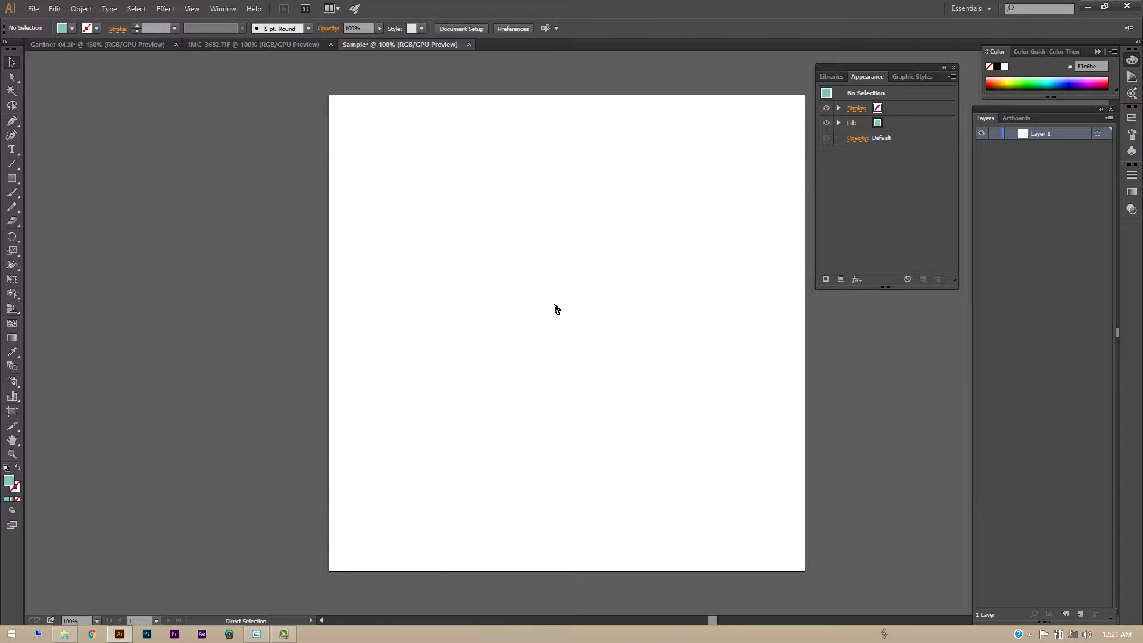
Glance over the gardener artwork again before returning to the blank Sample artboard.
scroll(555, 307, "up", 1)
key("space")
left_click_drag(589, 301, 510, 299)
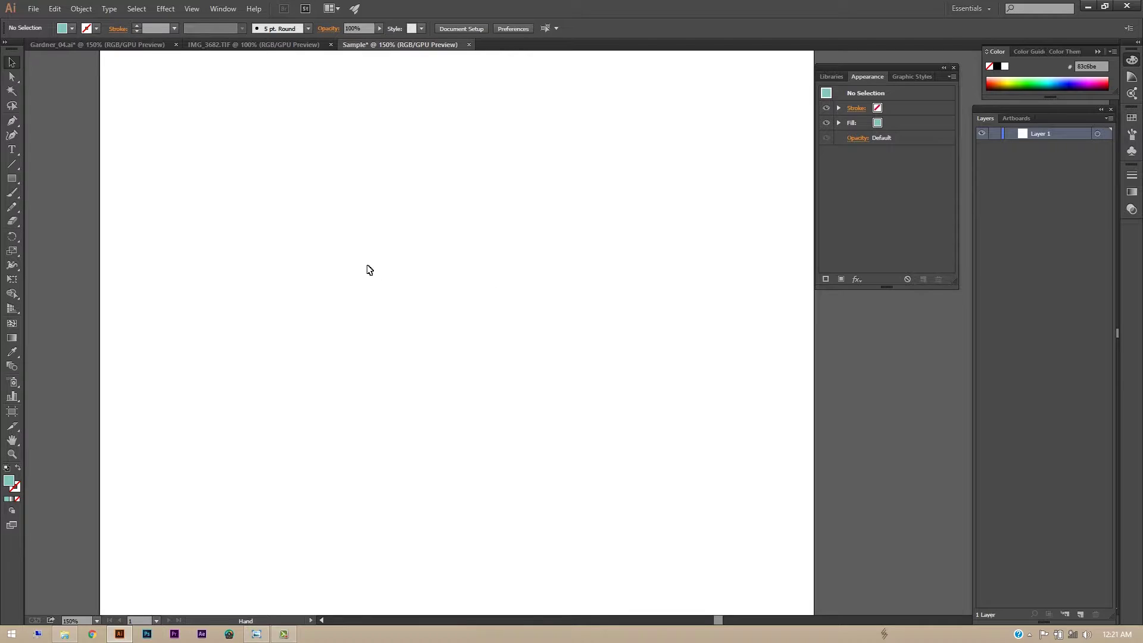
left_click(13, 180)
left_click(97, 44)
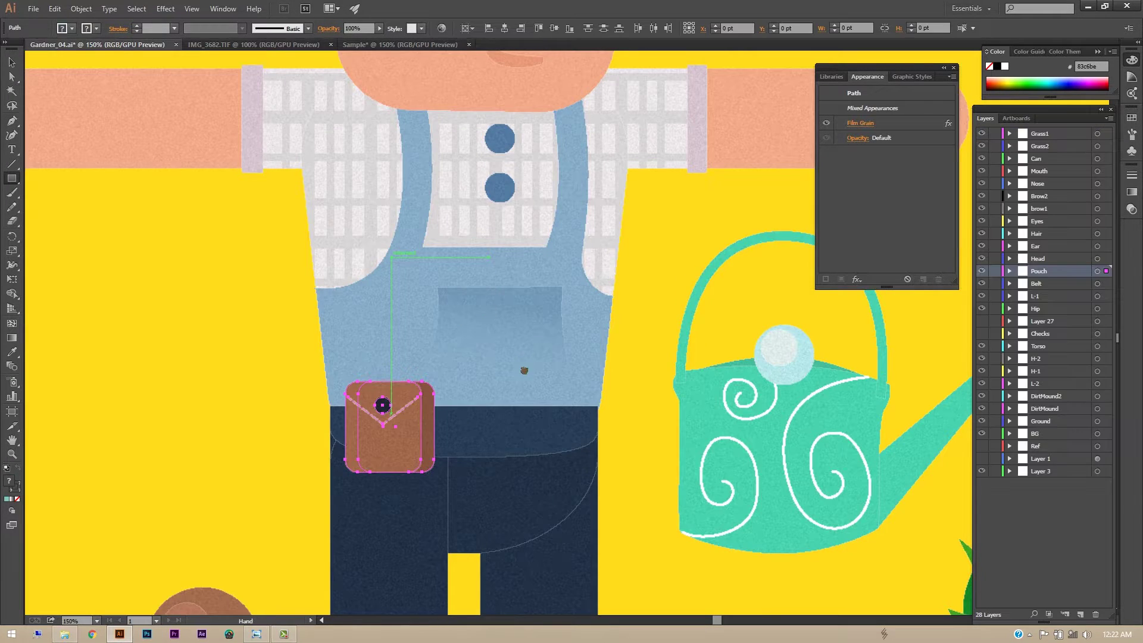
left_click_drag(527, 390, 576, 545)
left_click_drag(577, 263, 517, 340)
left_click(388, 45)
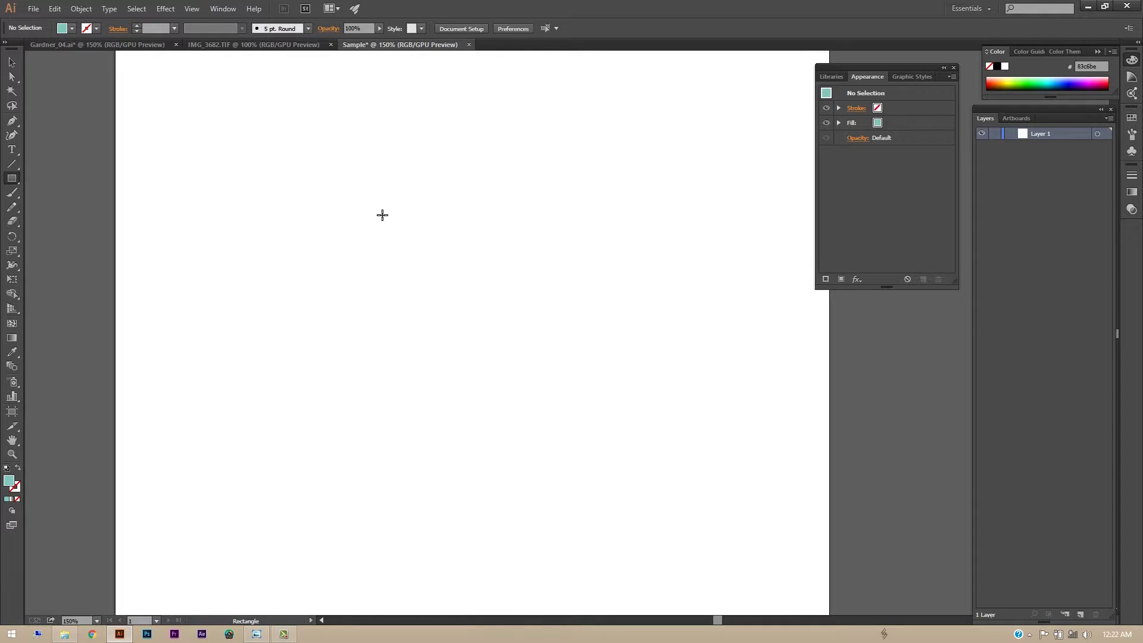
Draw a teal rounded square for the head and a large teal circle beneath it.
left_click_drag(398, 176, 541, 303)
left_click_drag(406, 185, 436, 221)
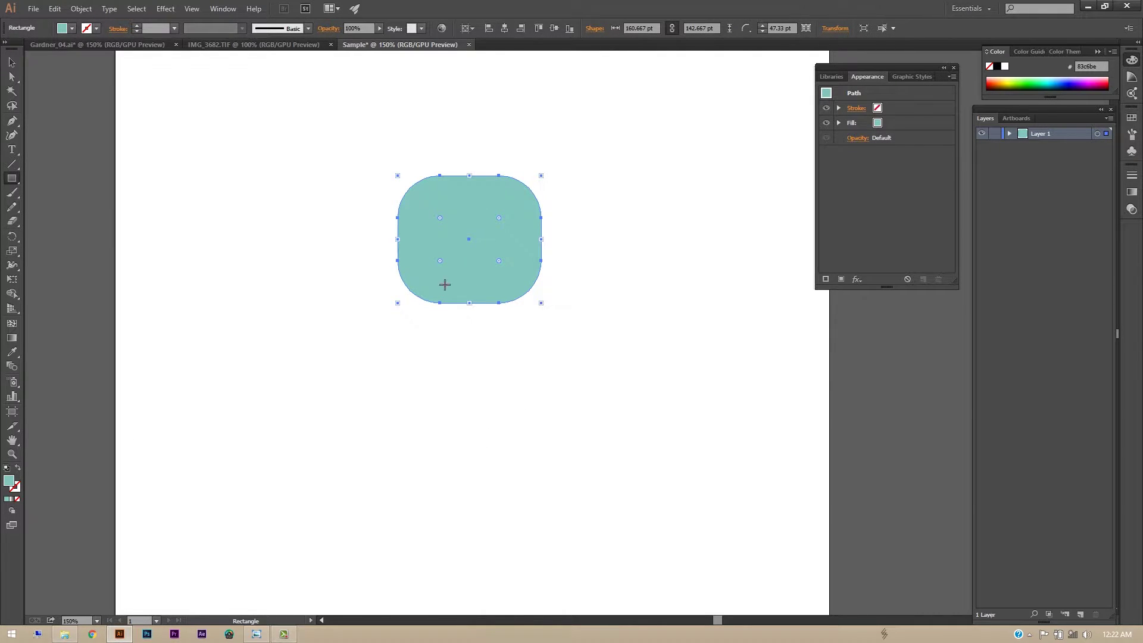
mouse_move(469, 330)
left_mouse_down()
mouse_move(480, 403)
mouse_move(497, 434)
mouse_move(503, 423)
left_mouse_up()
key("Delete")
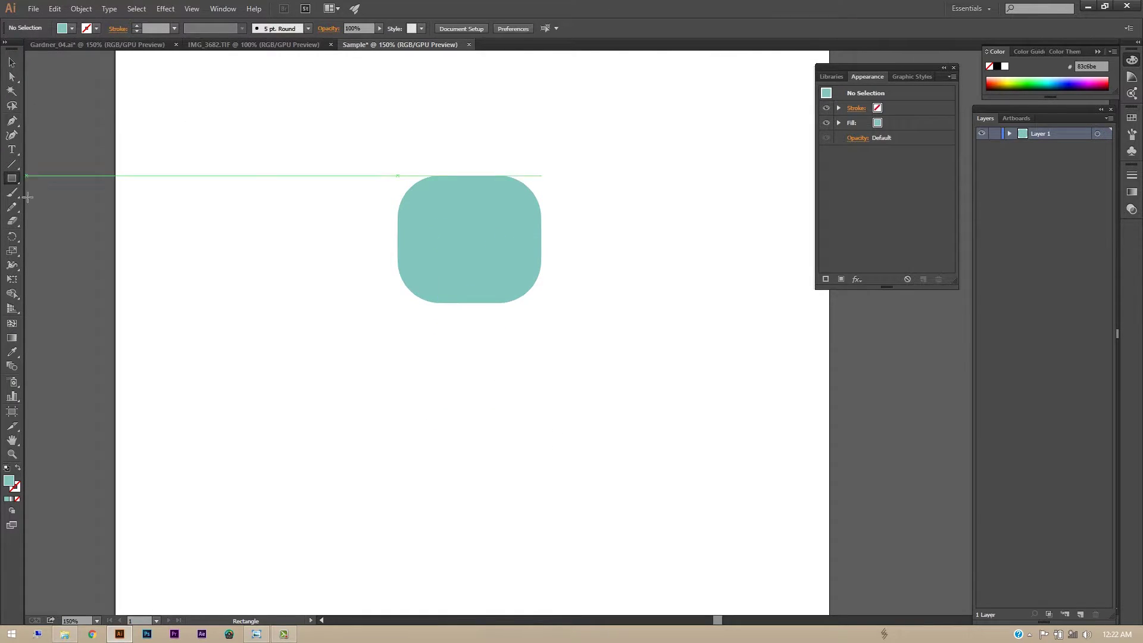
left_click_drag(16, 183, 47, 203)
left_click_drag(472, 336, 554, 445)
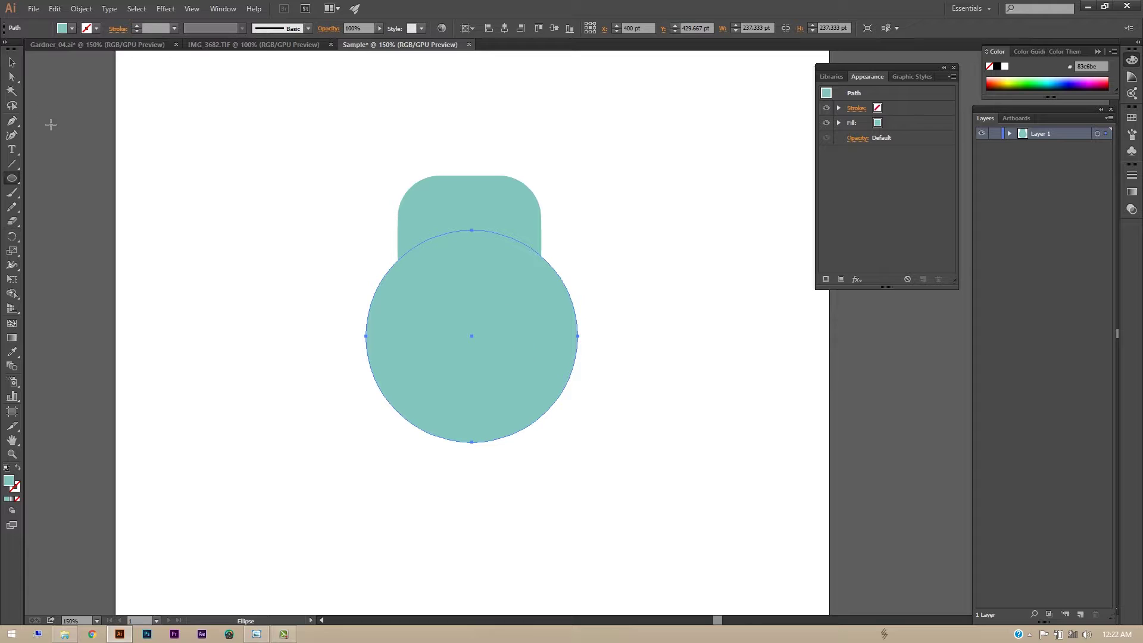
Lower the circle slightly and give the rounded square a pale peach fill.
left_click(12, 61)
left_click_drag(538, 334, 540, 355)
left_click(492, 223)
double_click(15, 484)
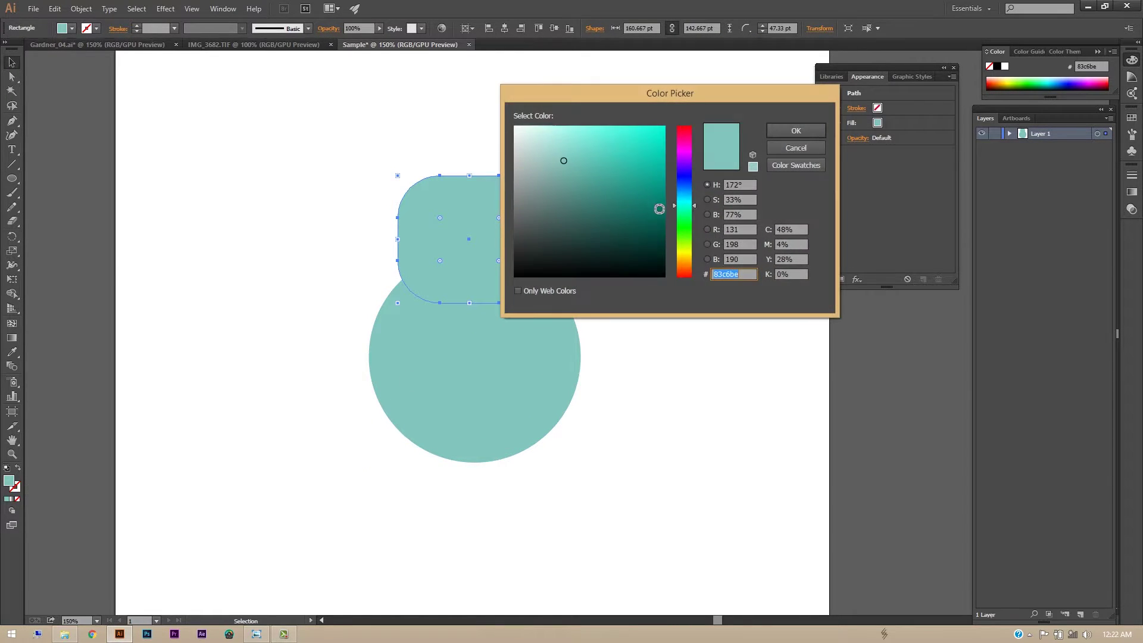
left_click(683, 266)
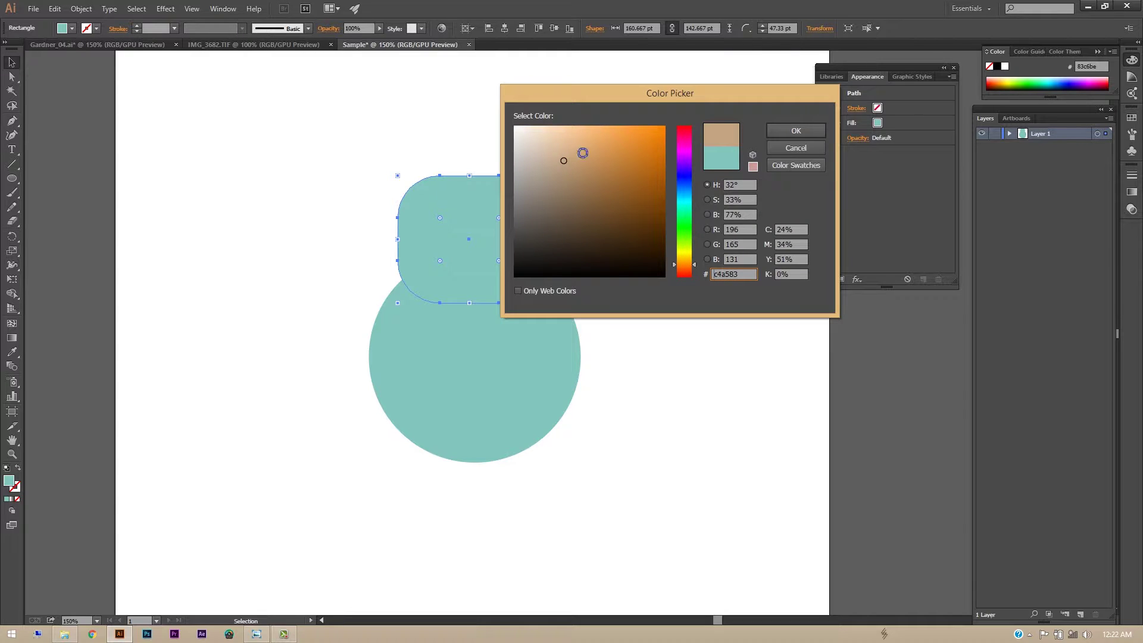
left_click_drag(569, 145, 556, 129)
left_click(796, 131)
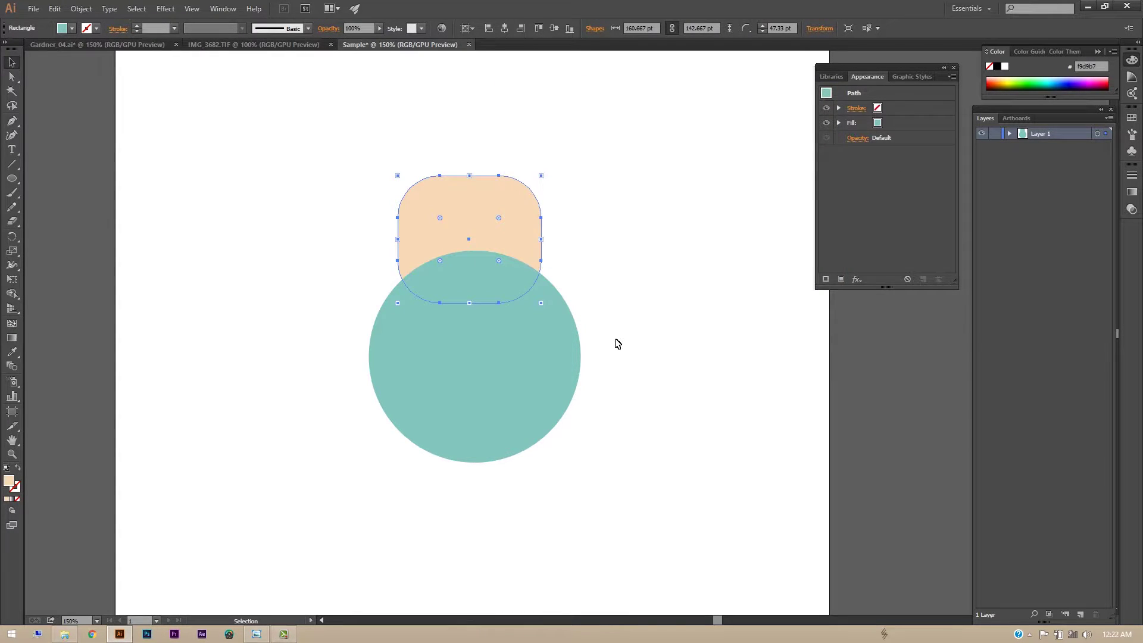
Centre the teal circle under the head and send it behind the peach square.
left_click(489, 339)
left_click_drag(511, 367, 508, 369)
left_click(534, 264)
left_click(529, 375)
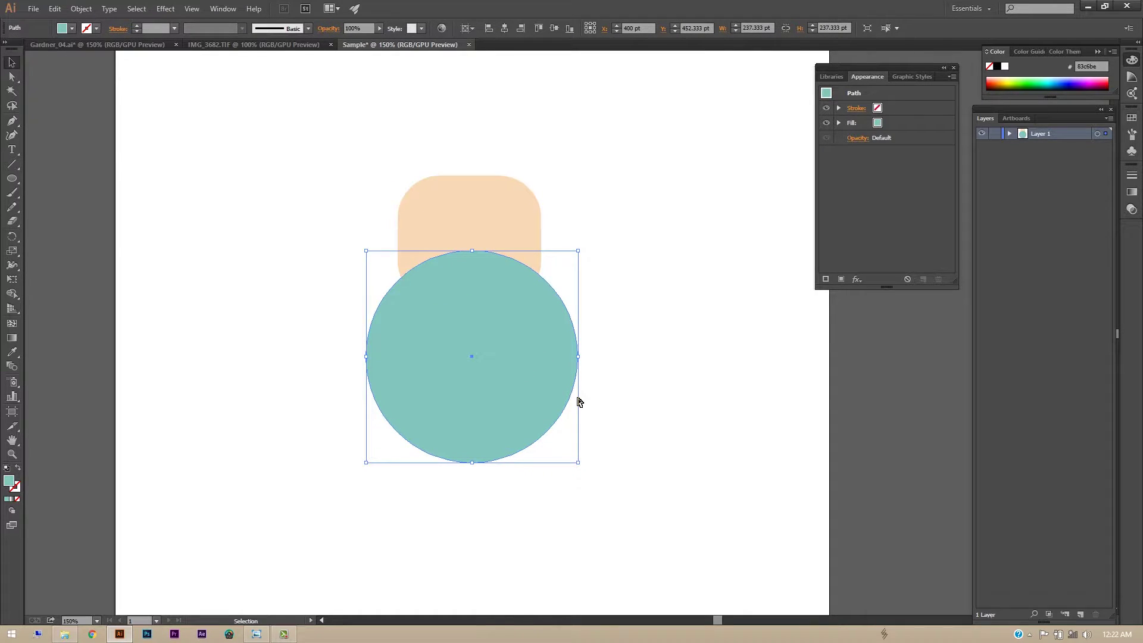
key("ctrl+shift+bracketleft")
key("a")
key("v")
left_click(701, 326)
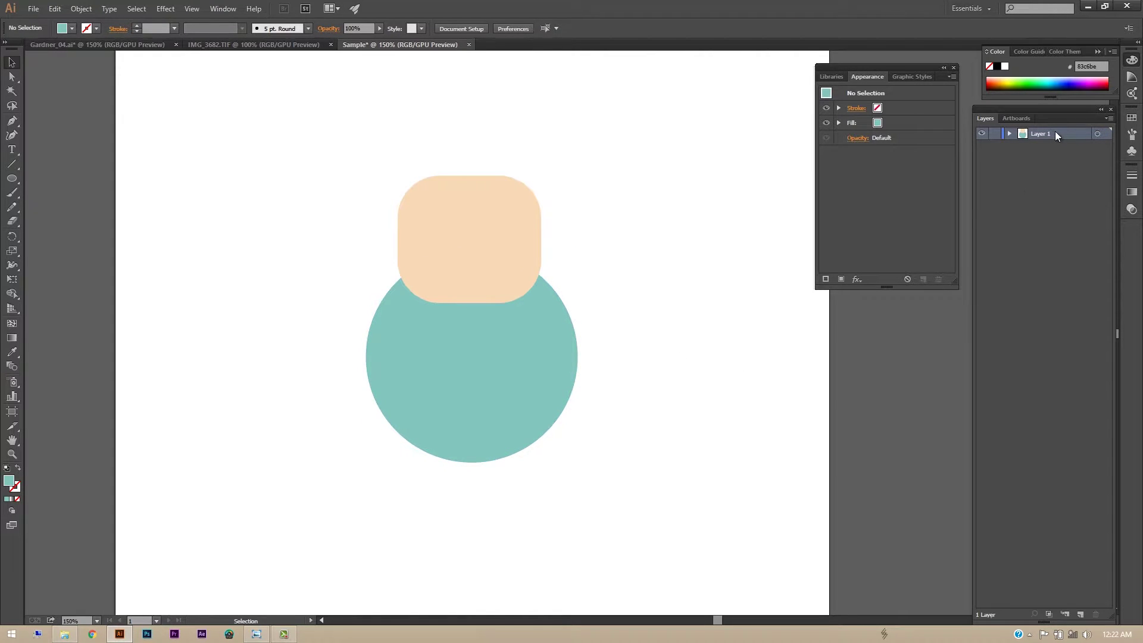
Draw a tall narrow teal rectangle below the body for the first leg.
left_click(502, 372)
left_click(605, 364)
left_click_drag(345, 468, 355, 411)
left_click(12, 206)
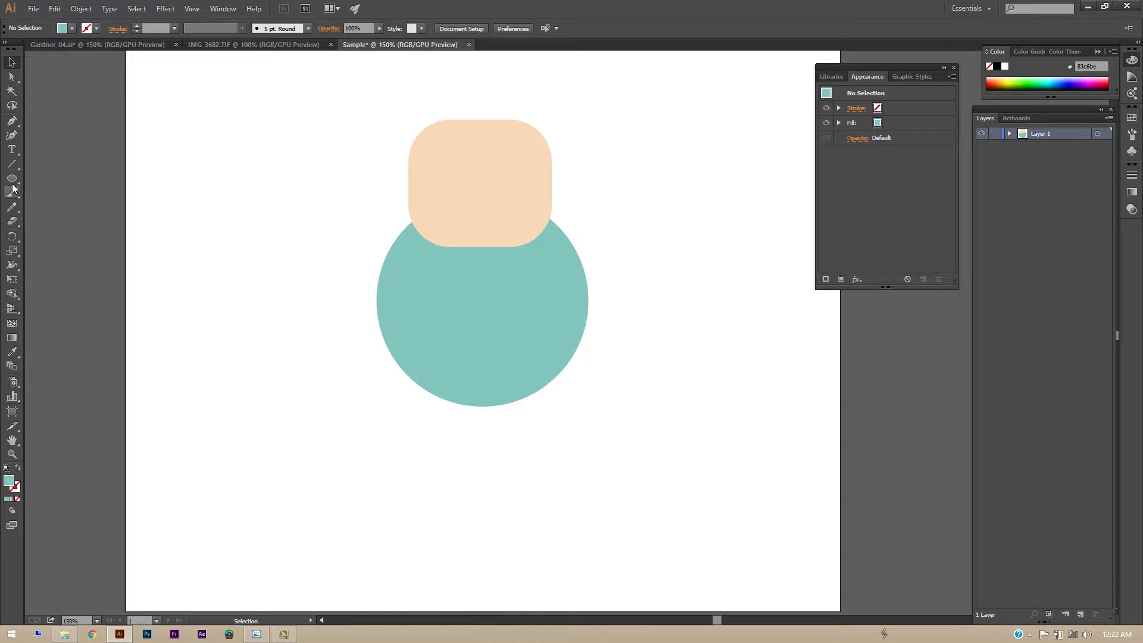
left_click_drag(12, 183, 48, 178)
left_click_drag(439, 366, 473, 559)
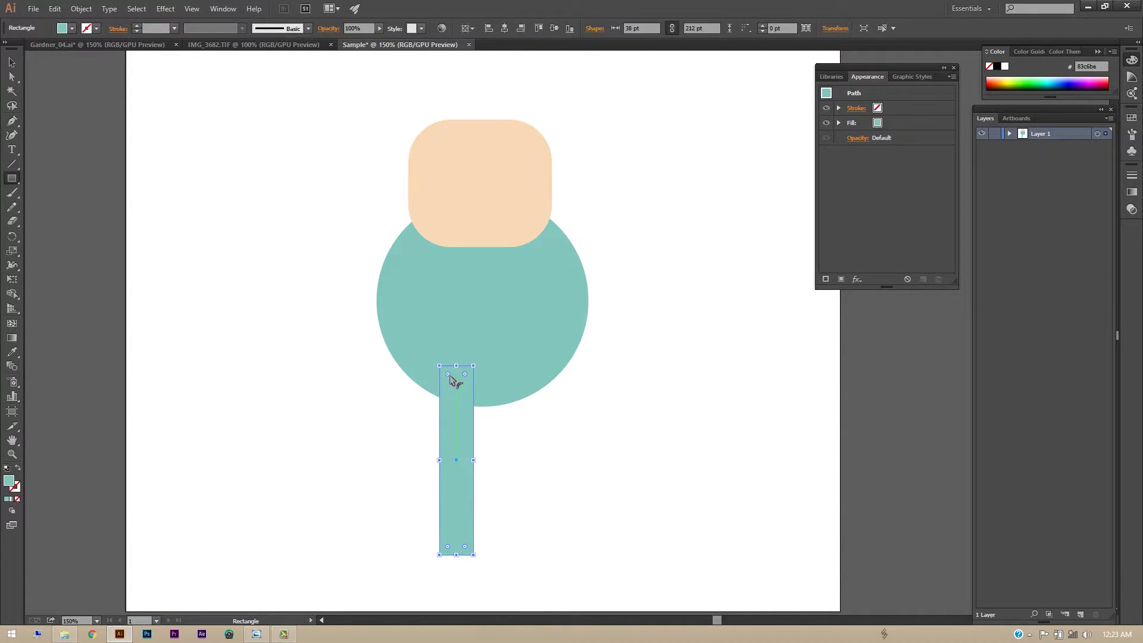
Round the leg's top corners fully and square off its bottom corners.
key("a")
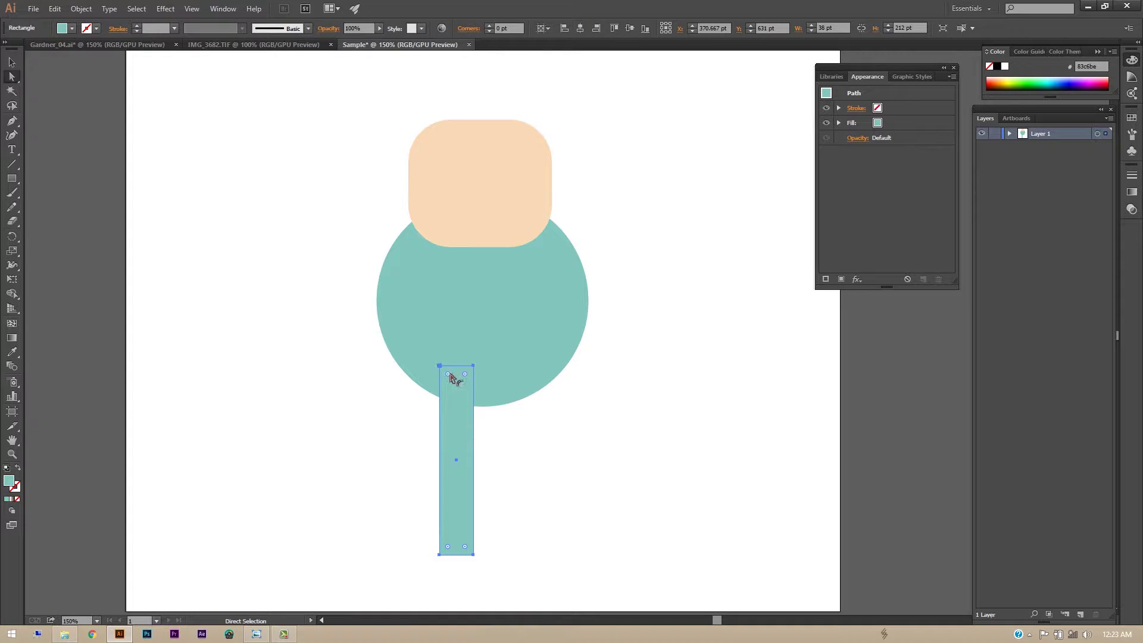
left_click_drag(451, 377, 465, 404)
left_click(505, 487)
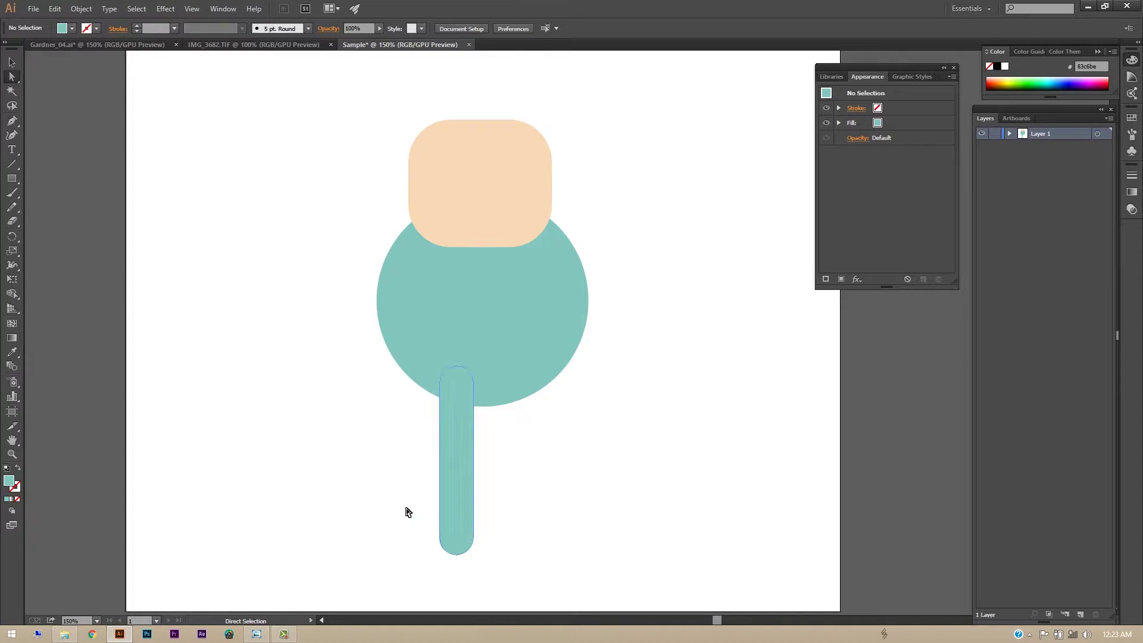
left_click_drag(414, 514, 547, 576)
left_click_drag(456, 539, 471, 592)
left_click(534, 487)
key("v")
Shift the leg slightly left and Alt-drag a copy to the right as the second leg.
left_click_drag(459, 450, 447, 450)
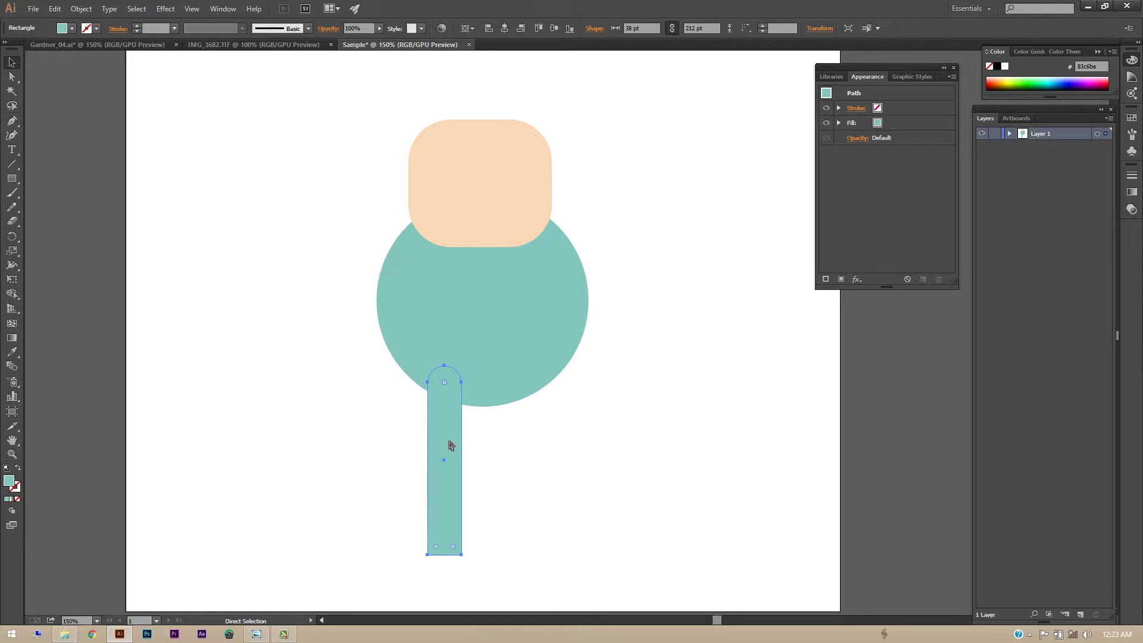
left_click_drag(453, 437, 521, 441)
left_click(611, 445)
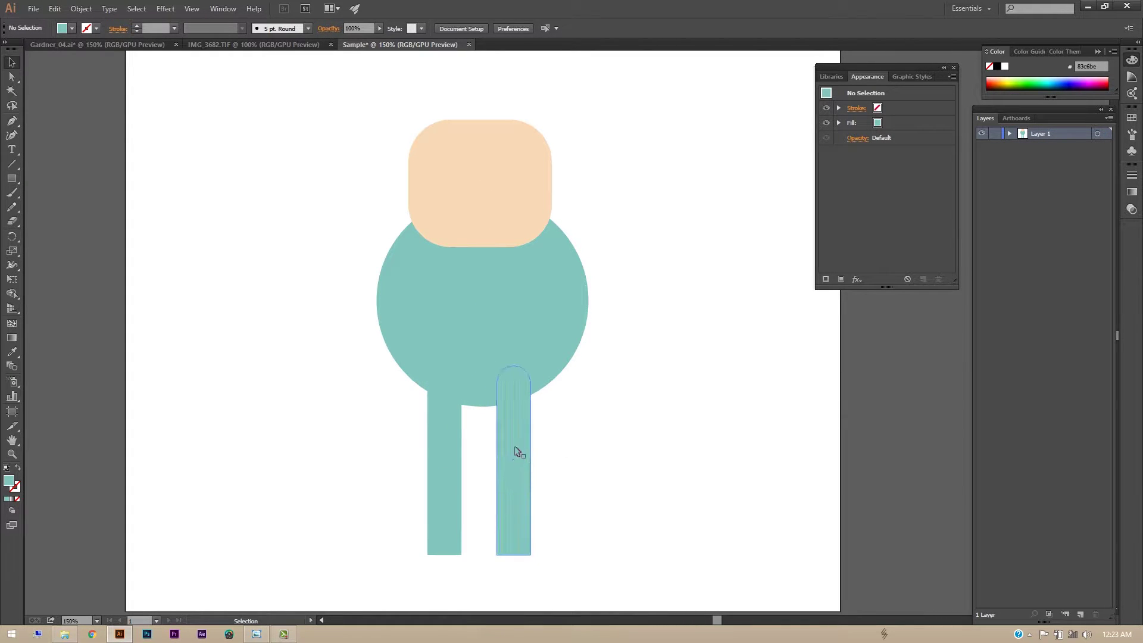
left_click_drag(355, 453, 616, 506)
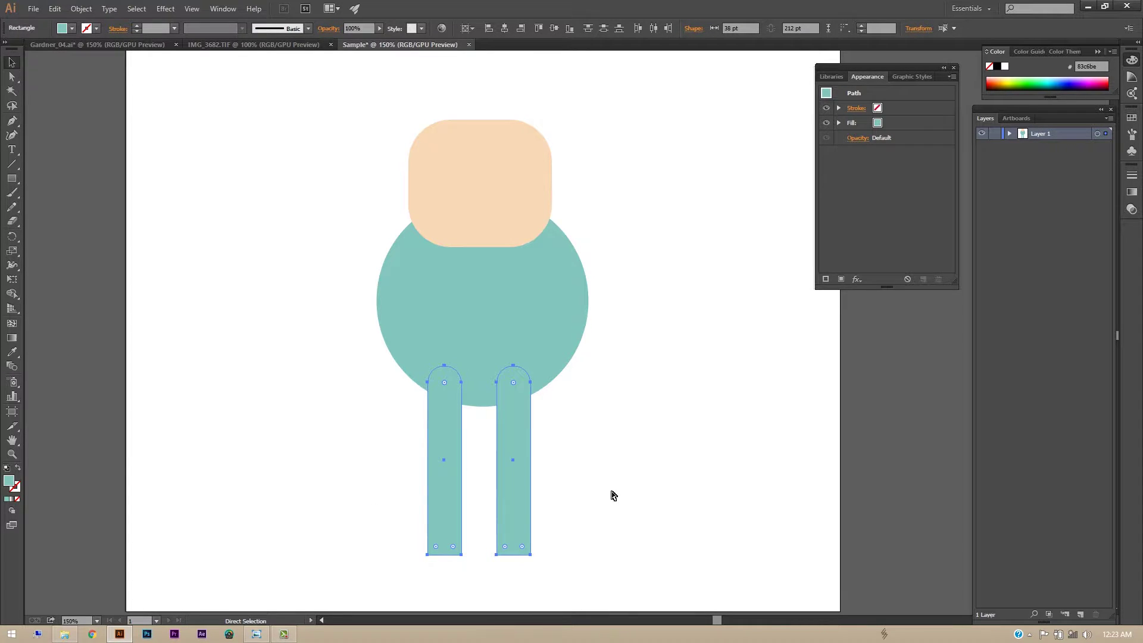
left_click(617, 506)
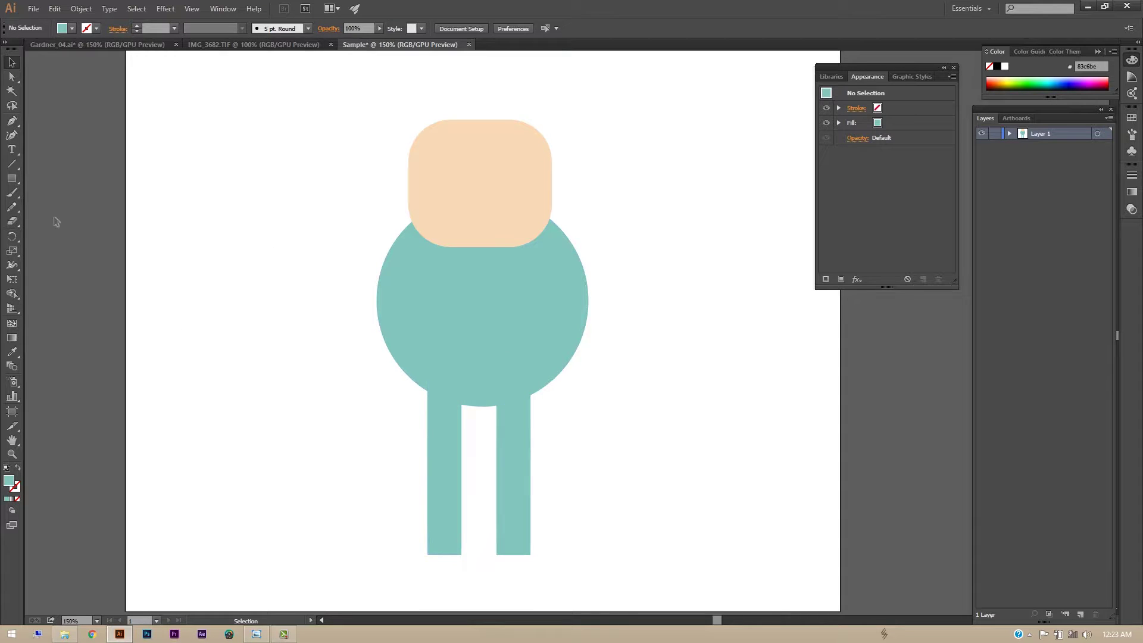
Draw a tall rounded rectangle for the left arm and widen it to about 42 pt.
left_click(12, 178)
mouse_move(384, 263)
left_mouse_down()
mouse_move(378, 298)
mouse_move(410, 437)
mouse_move(405, 469)
mouse_move(437, 476)
left_mouse_up()
key("a")
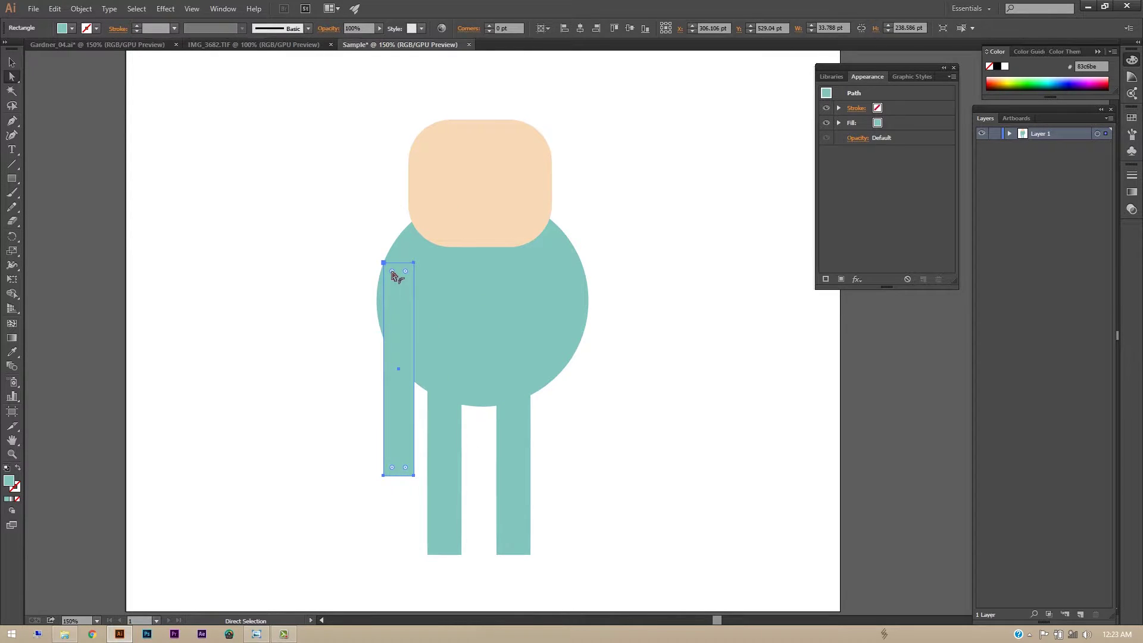
left_click_drag(393, 275, 419, 316)
left_click_drag(369, 447, 417, 533)
left_click(344, 465)
left_click(398, 387)
key("v")
left_click_drag(379, 369, 381, 381)
Round the arm's top into a semicircle, square its bottom, and lower it 12 pt.
key("ctrl+shift+a")
key("a")
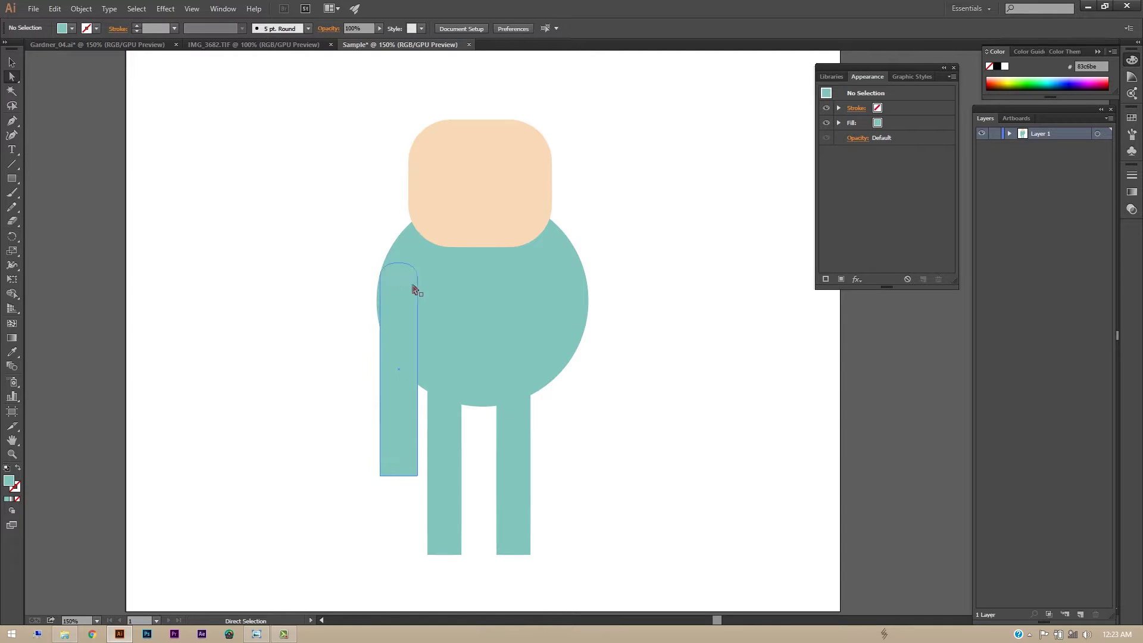
left_click_drag(402, 278, 401, 303)
left_click(323, 341)
left_click_drag(365, 457, 364, 457)
left_click_drag(410, 469, 453, 507)
left_click(342, 502)
left_click(385, 412)
key("v")
left_click_drag(404, 420, 401, 433)
left_click(310, 401)
left_click(397, 445)
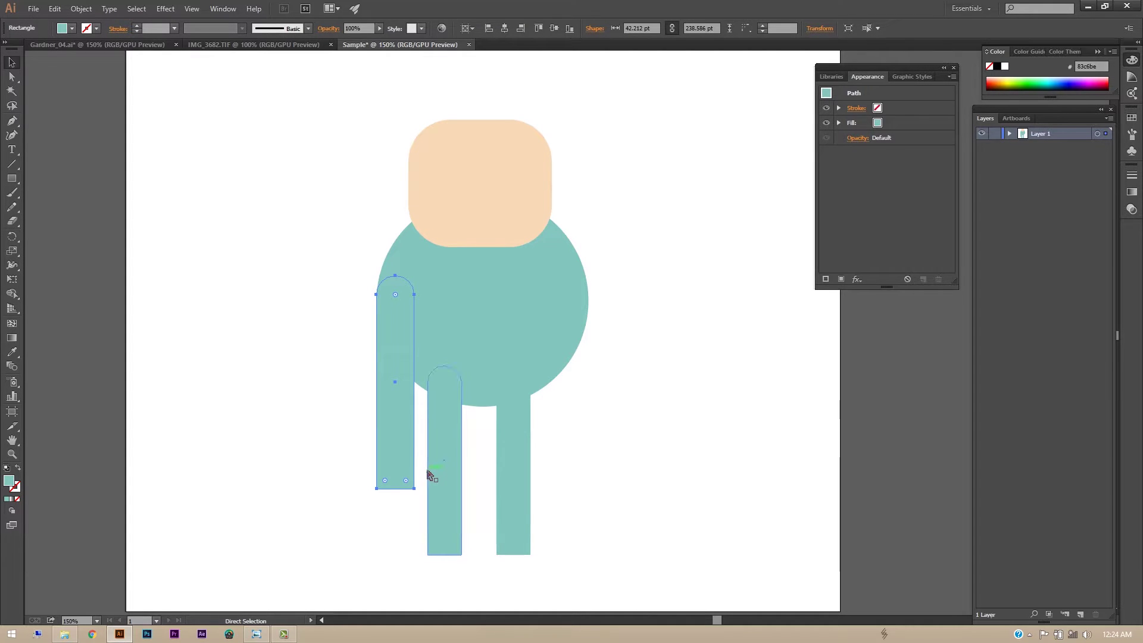
Give the arm copy the head's peach colour, lower it 20 pt, and send it behind the teal arm.
key("ctrl")
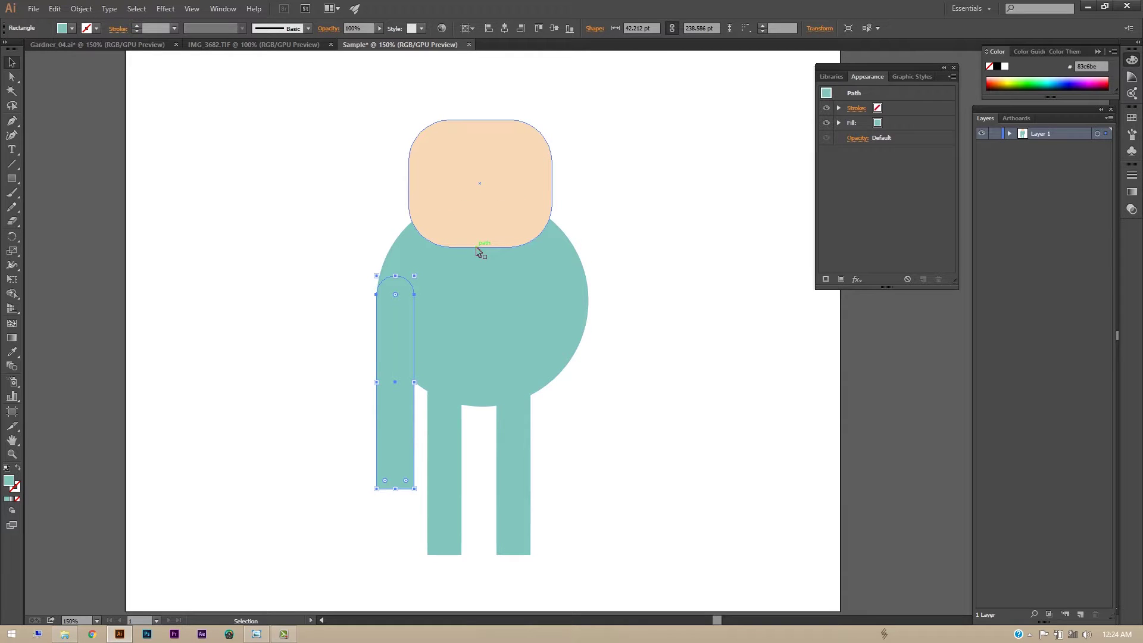
key("i")
left_click(511, 188)
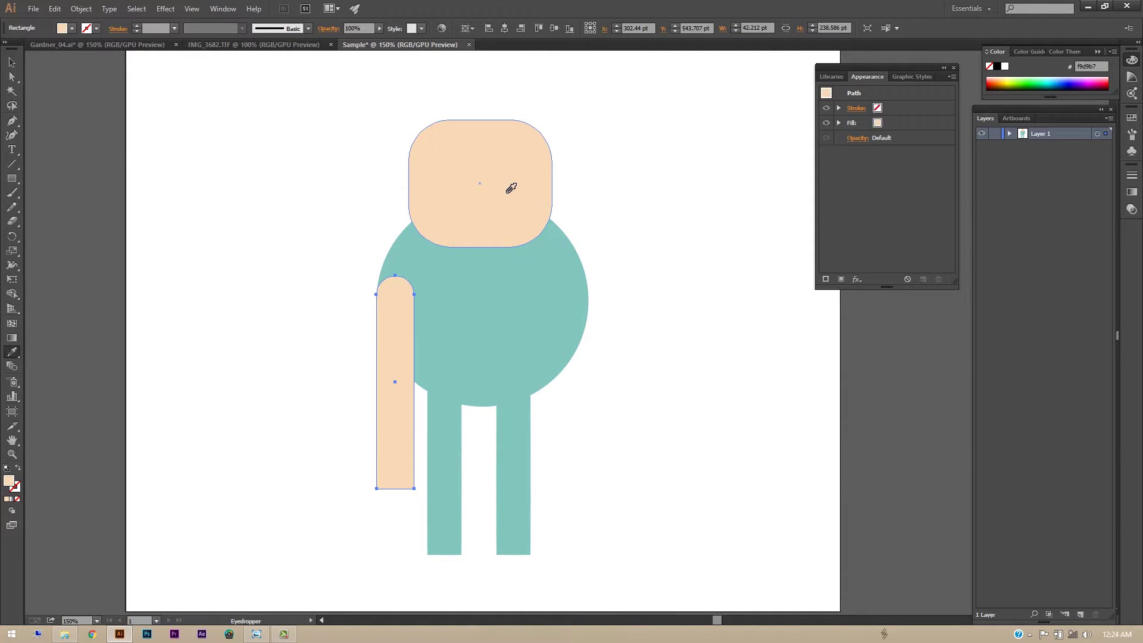
key("v")
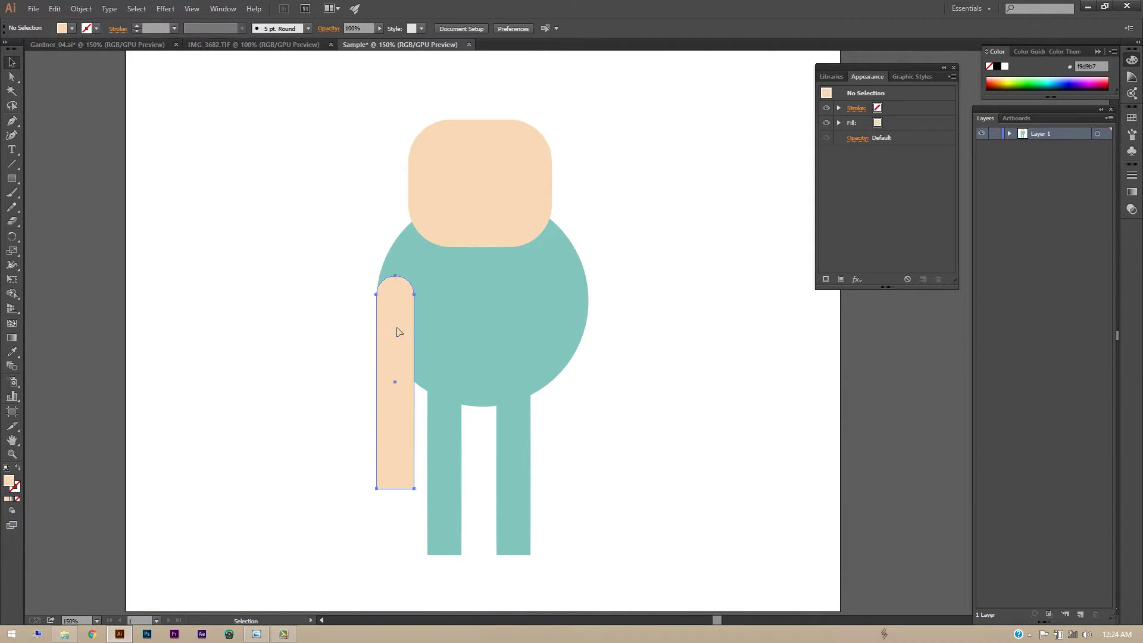
left_click_drag(398, 340, 396, 366)
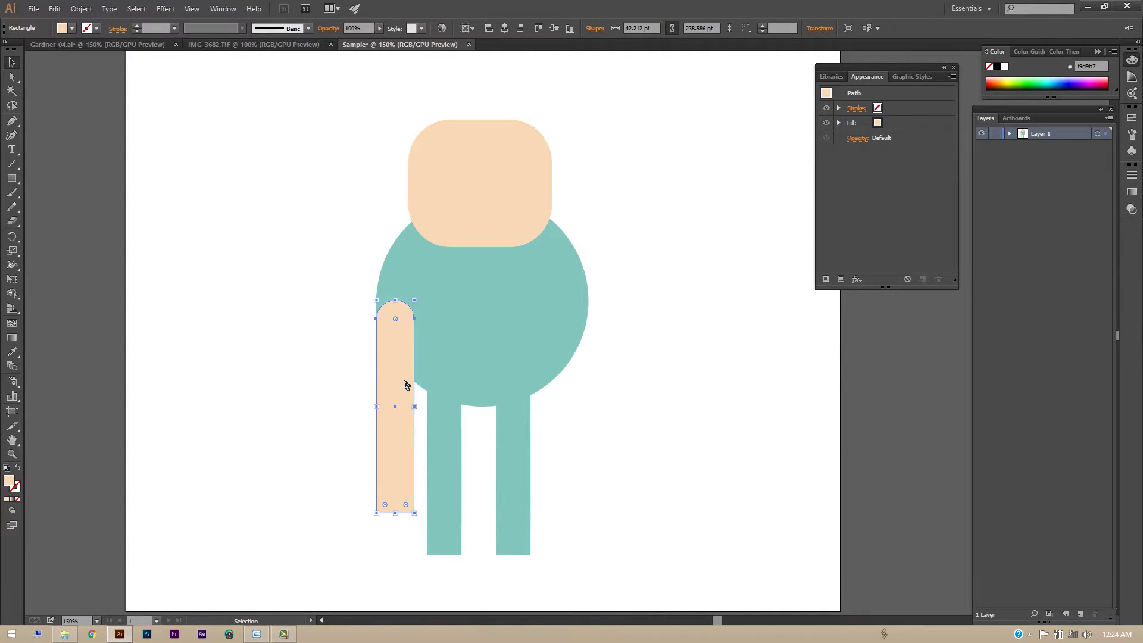
key("a")
key("ctrl+[")
key("v")
left_click(374, 474)
Shorten the teal sleeve to reveal the peach hand and trim the hand's length.
left_click(402, 485)
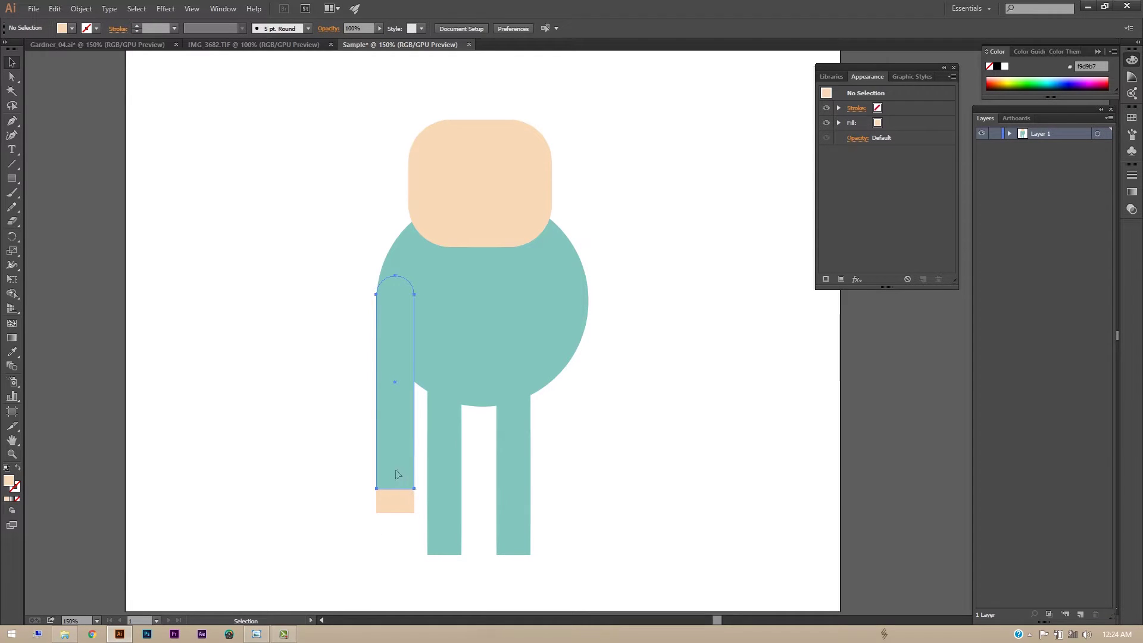
left_click_drag(396, 489, 395, 401)
left_click(392, 497)
left_click_drag(396, 512, 395, 491)
left_click(339, 522)
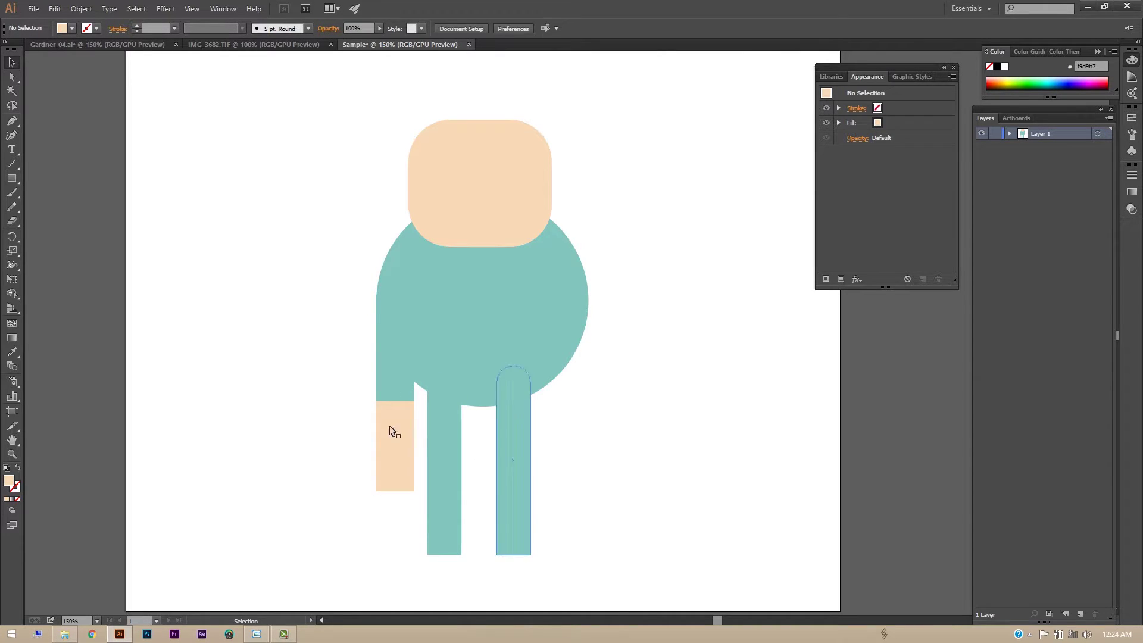
Copy the sleeve and hand to the body's right side and draw a small oval on the head.
left_click_drag(338, 381, 384, 468)
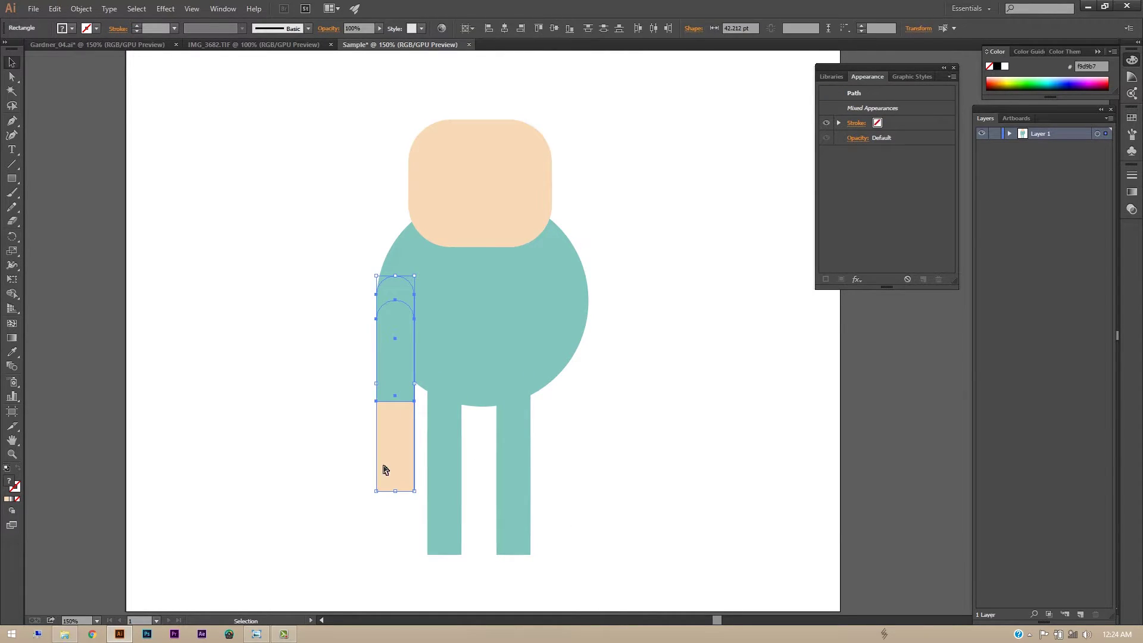
left_click_drag(392, 377, 566, 378)
left_click(707, 480)
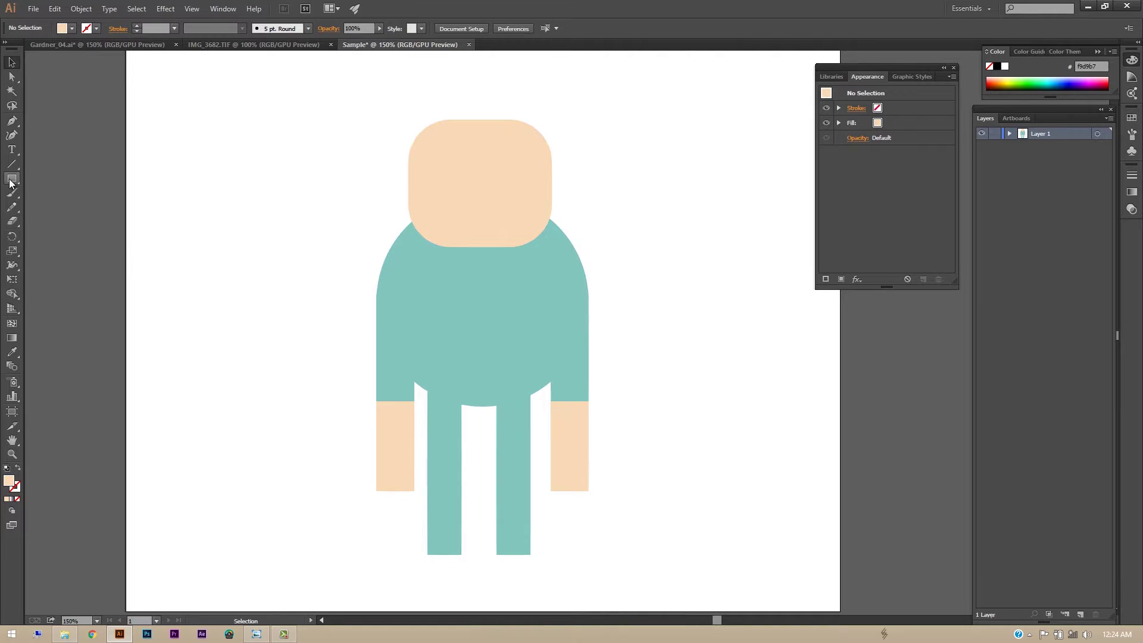
left_click_drag(12, 178, 53, 206)
left_click_drag(480, 176, 498, 205)
Fill the oval with dark grey #3d3d3d.
double_click(9, 482)
left_click_drag(562, 226, 507, 244)
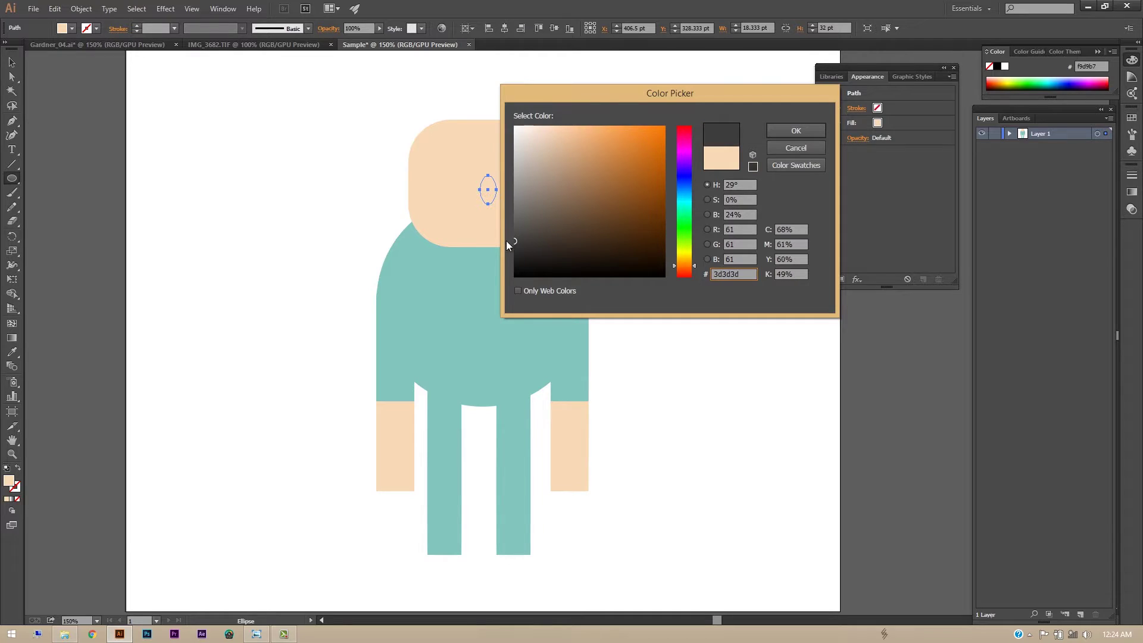
left_click(795, 130)
Move the eye to the face's left, duplicate it for the second eye, and recentre the view.
key("v")
mouse_move(489, 187)
left_mouse_down()
mouse_move(459, 184)
mouse_move(510, 184)
left_mouse_up()
key("a")
key("v")
left_click(680, 382)
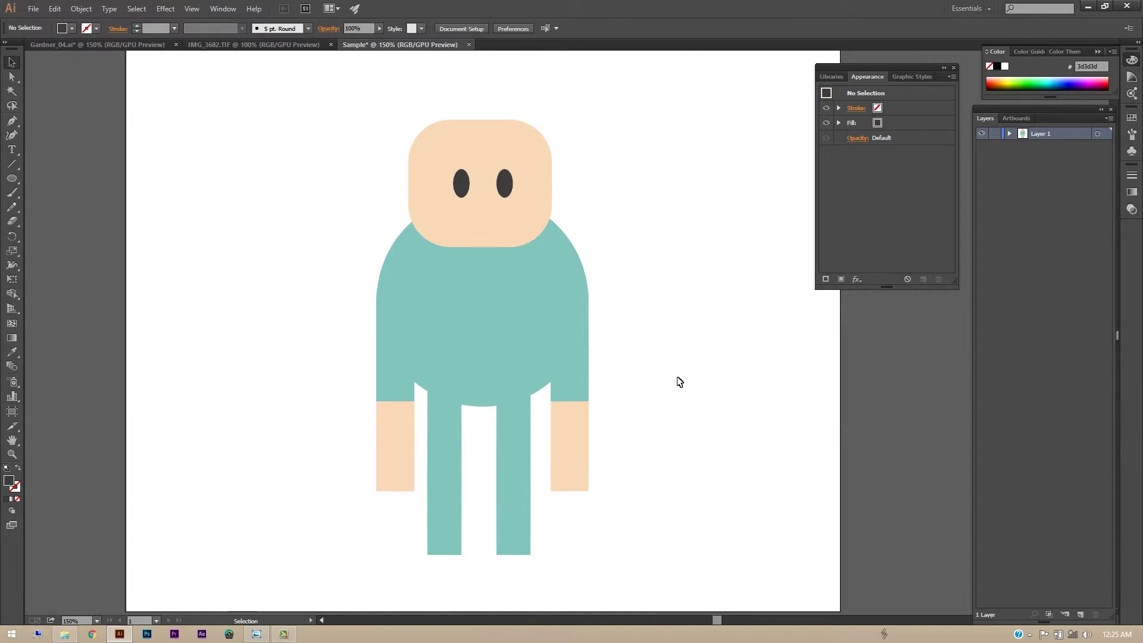
left_click_drag(605, 378, 599, 355)
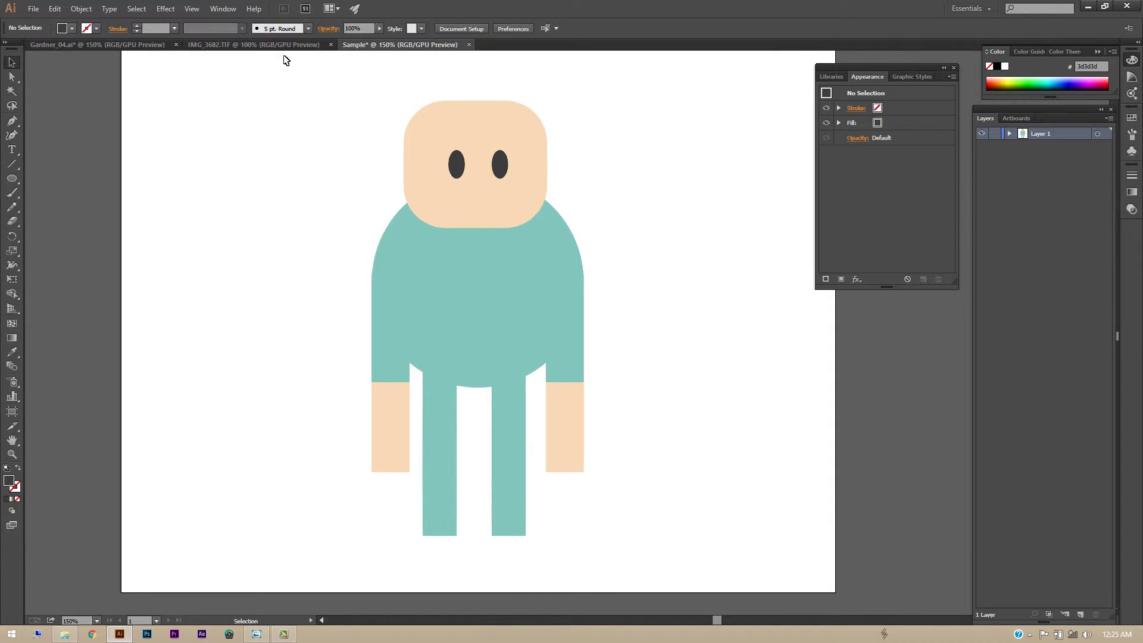
Zoom and pan the Gardner_04 artwork to view the whole gardener.
left_click(141, 46)
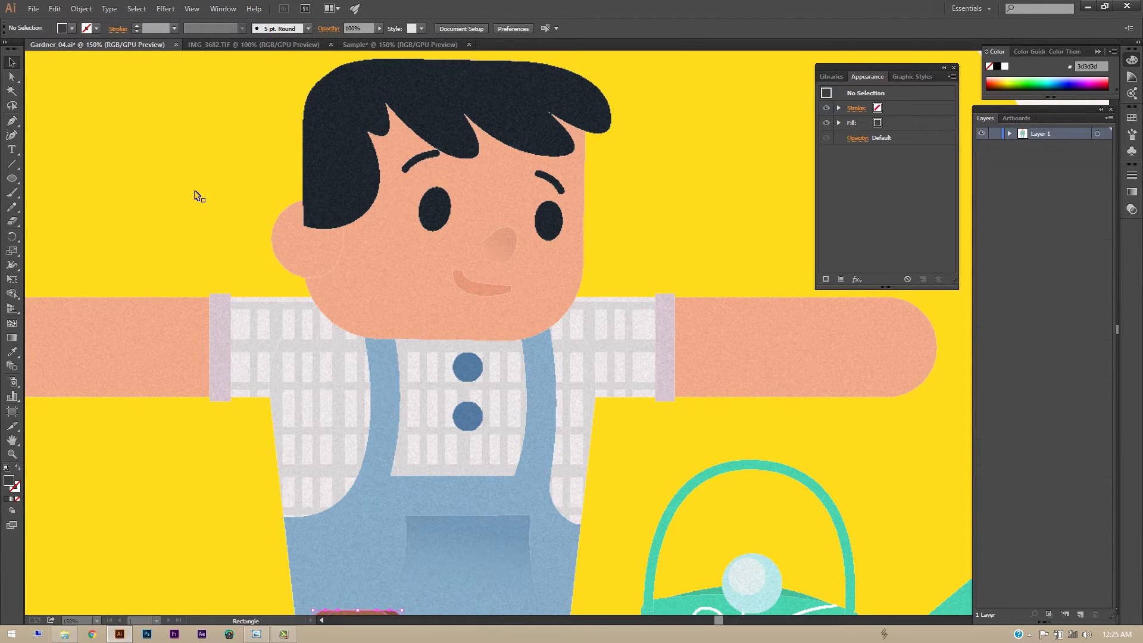
left_click(521, 340)
key("ctrl+minus")
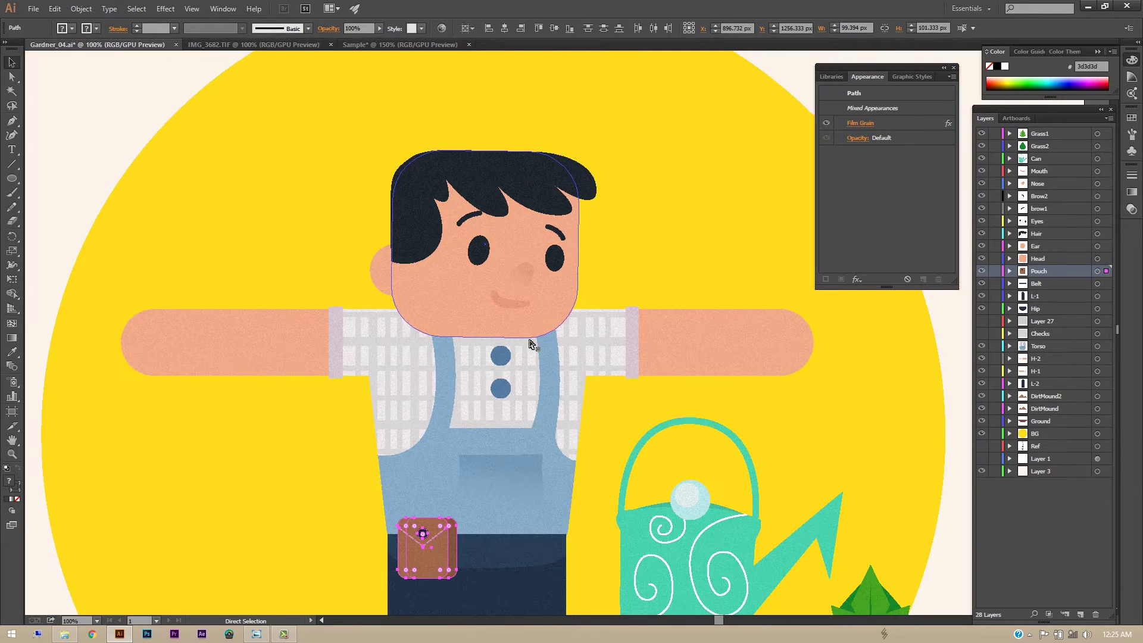
key("ctrl+minus")
key("ctrl+minus")
key("ctrl+plus")
left_click_drag(607, 454, 543, 315)
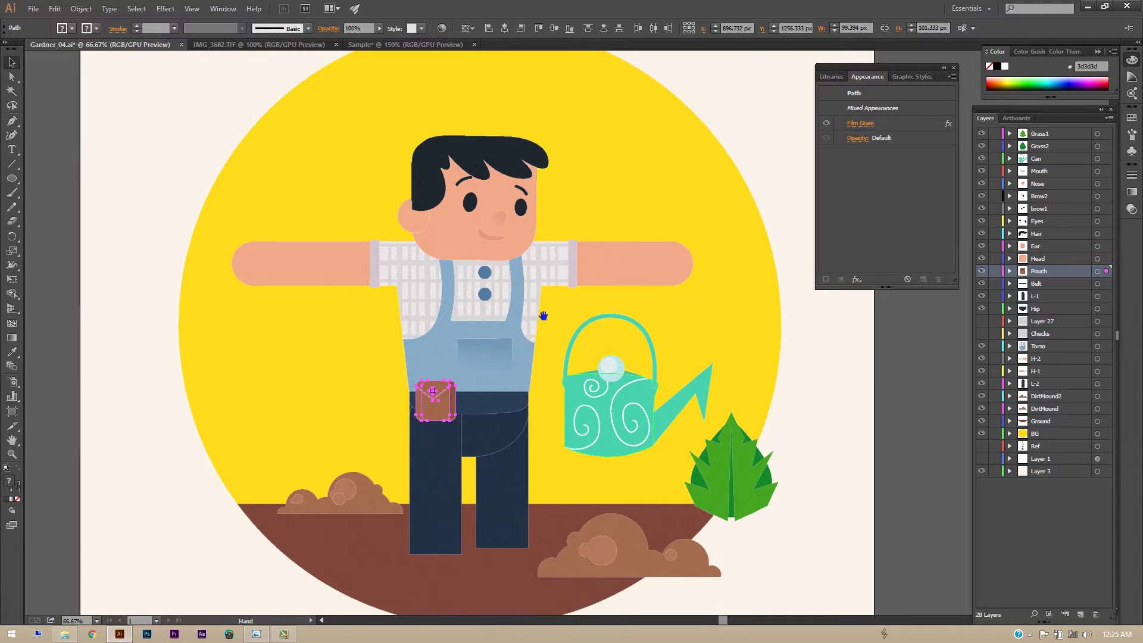
Compare Gardner_04 with the Sample figure, selecting the cream background and the figure's shapes.
left_click(390, 45)
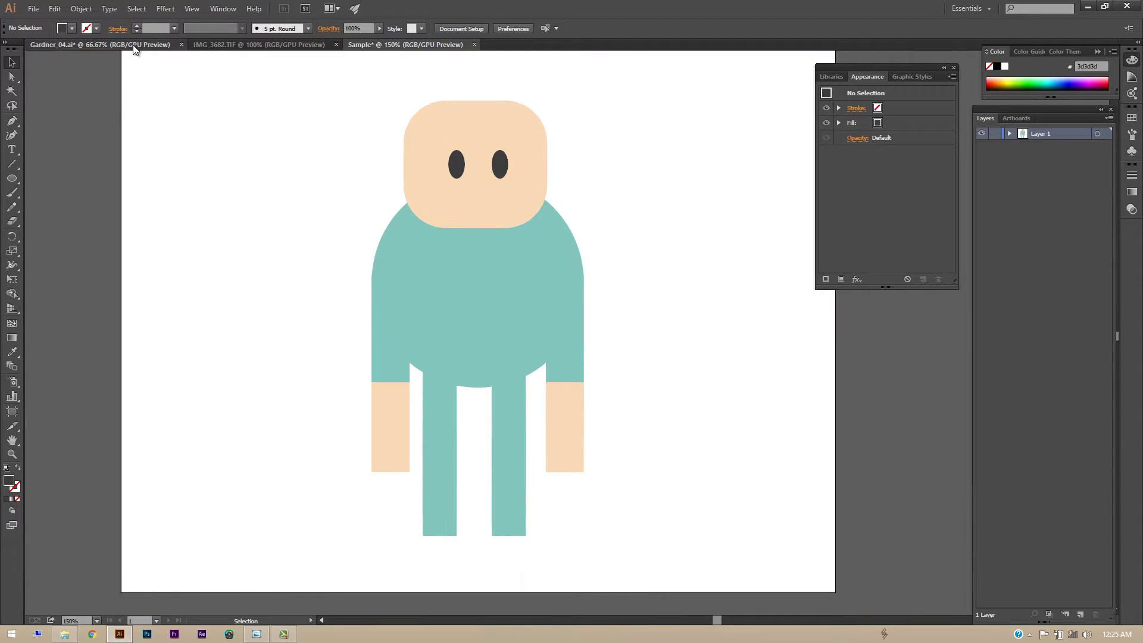
left_click(151, 46)
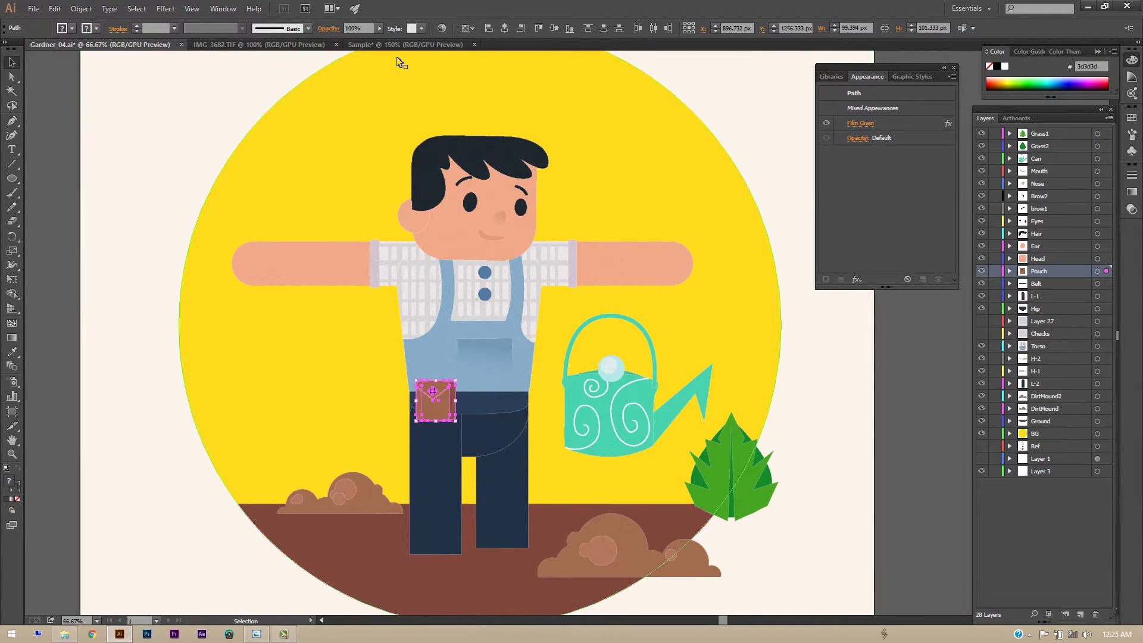
left_click_drag(854, 467, 832, 471)
left_click(806, 448)
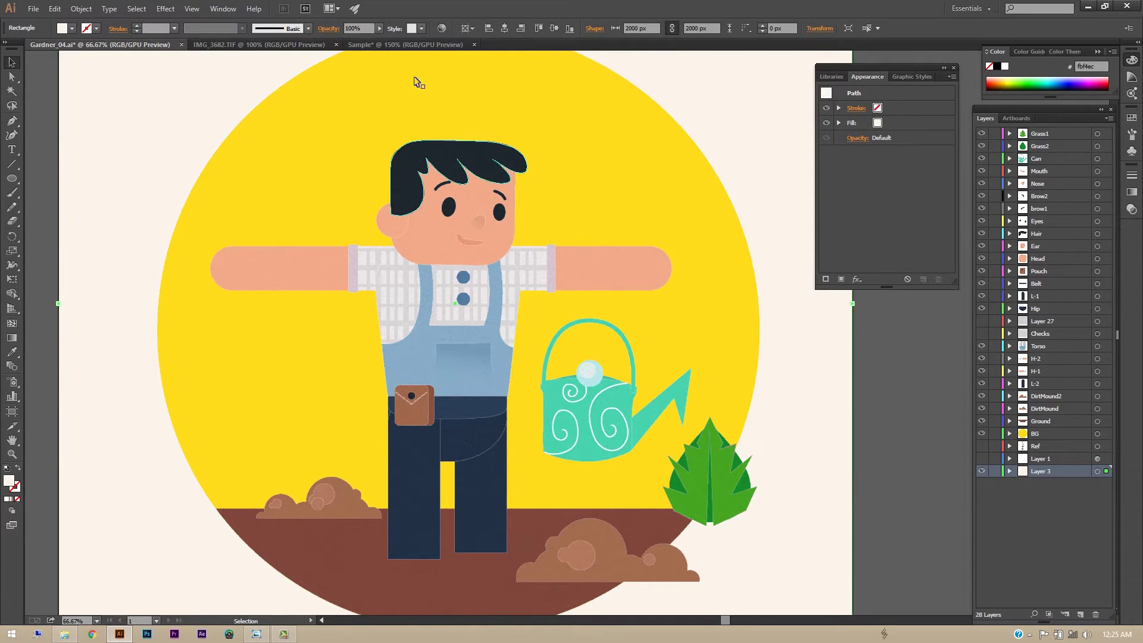
left_click(396, 48)
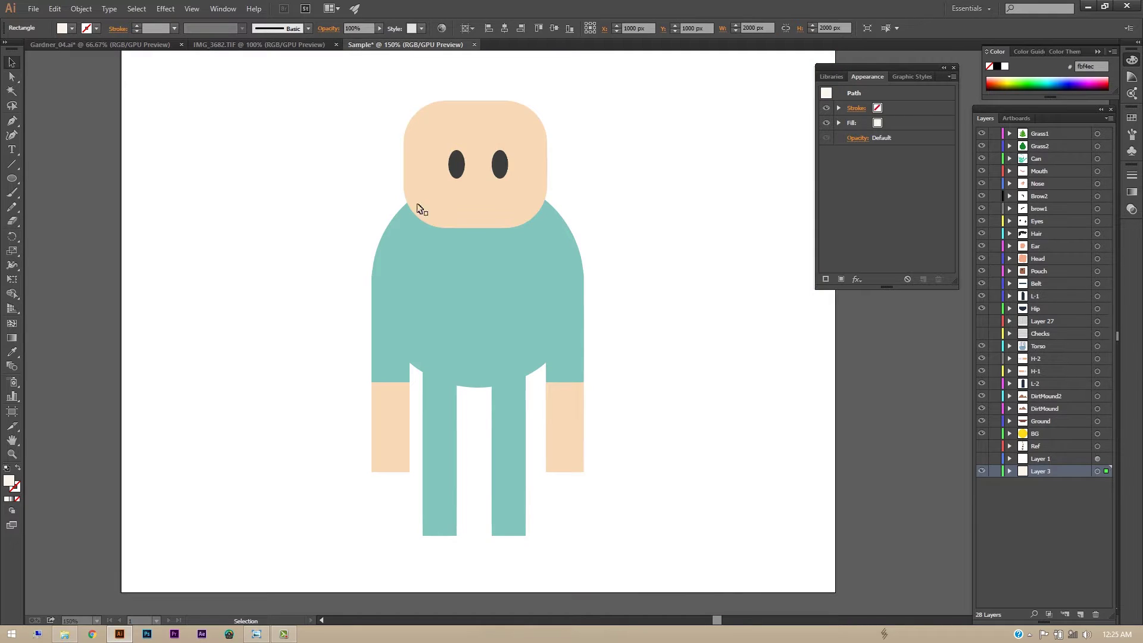
left_click_drag(682, 589, 376, 205)
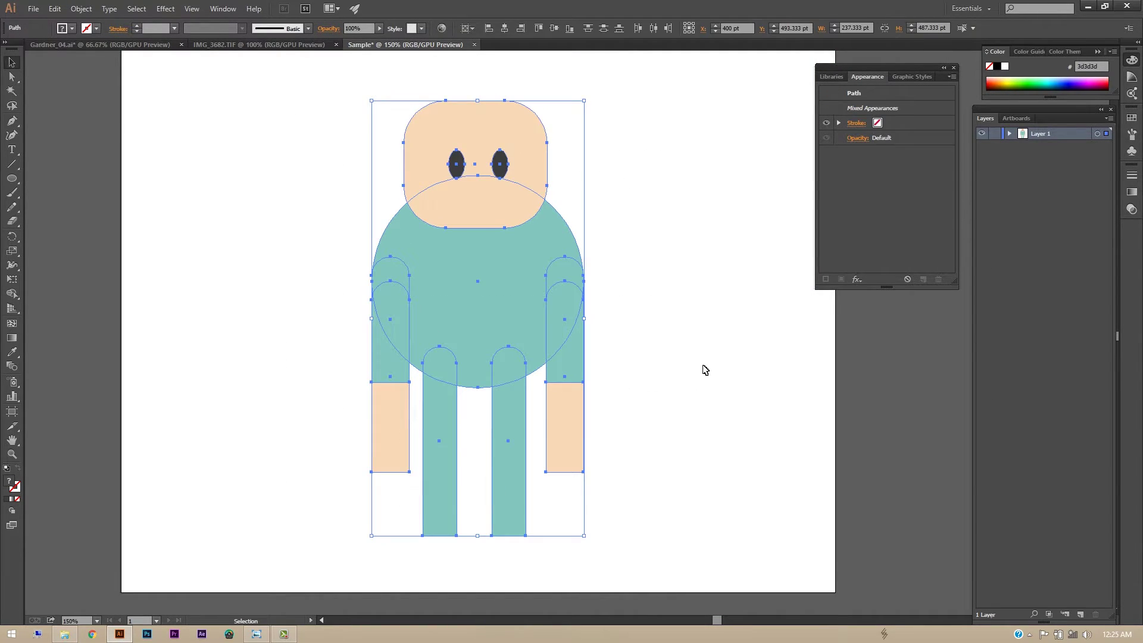
left_click(675, 346)
left_click(138, 46)
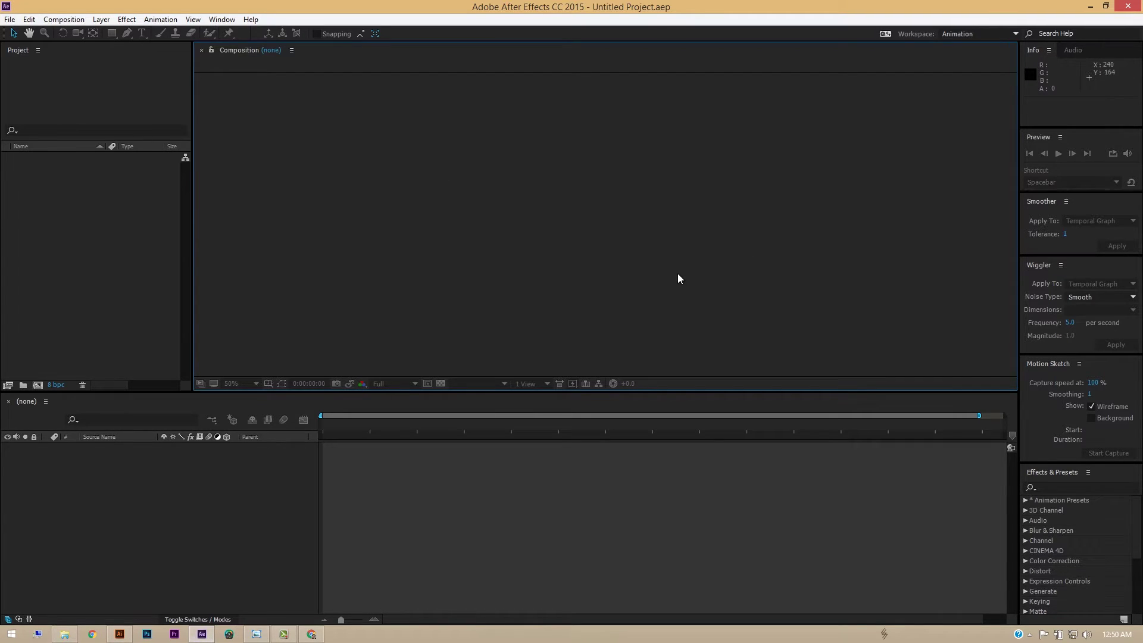
Start a new empty After Effects project via File > New > New Project.
left_click(10, 20)
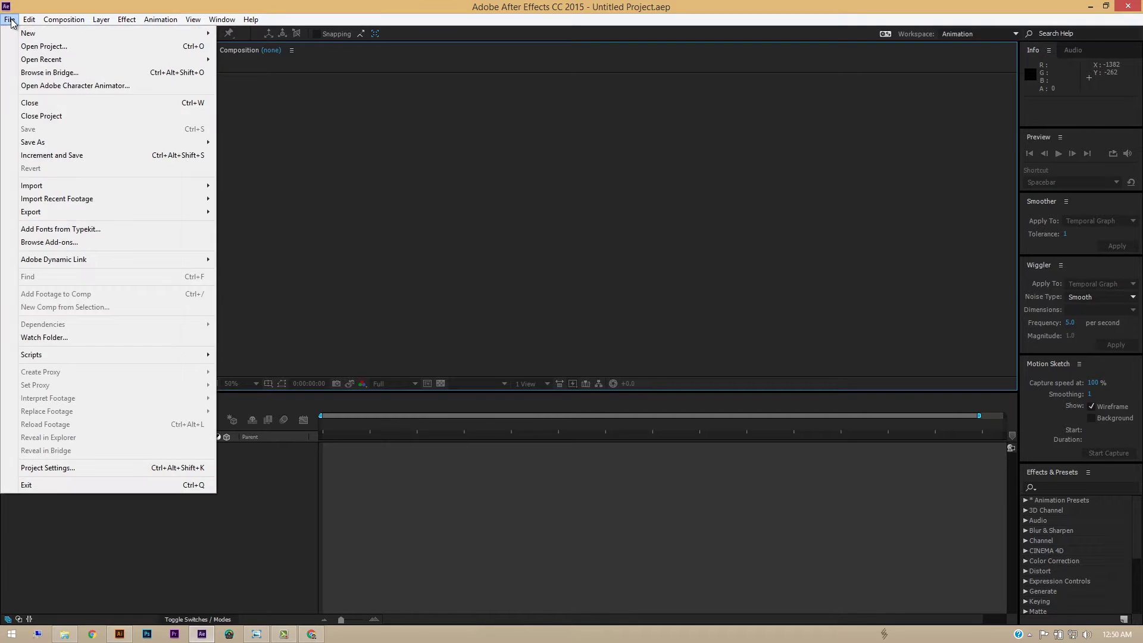
mouse_move(41, 34)
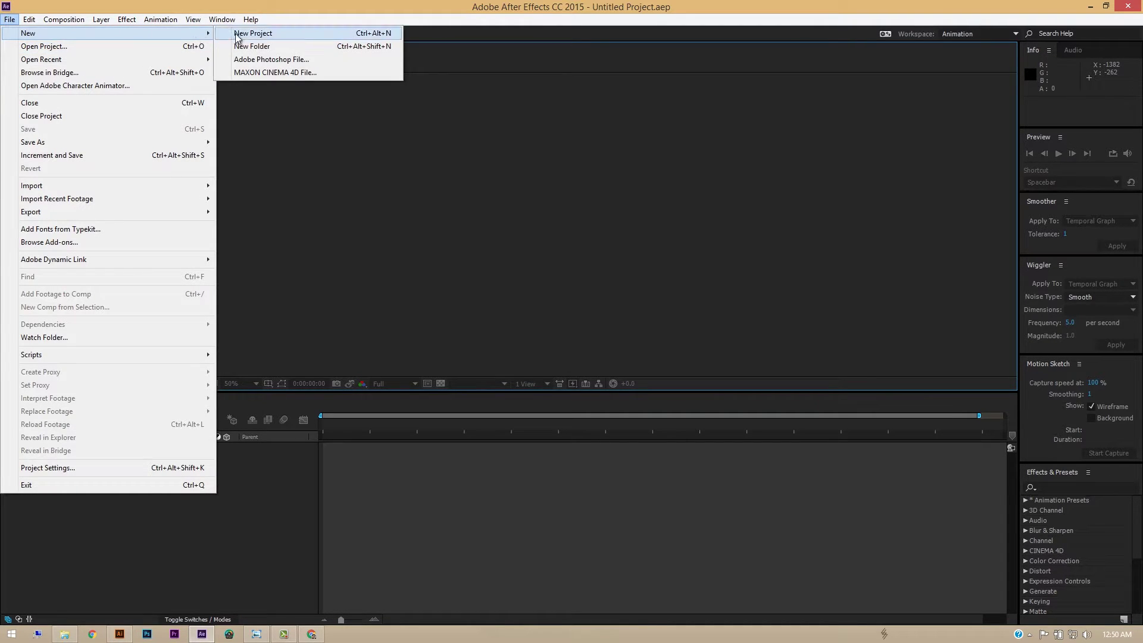
left_click(254, 33)
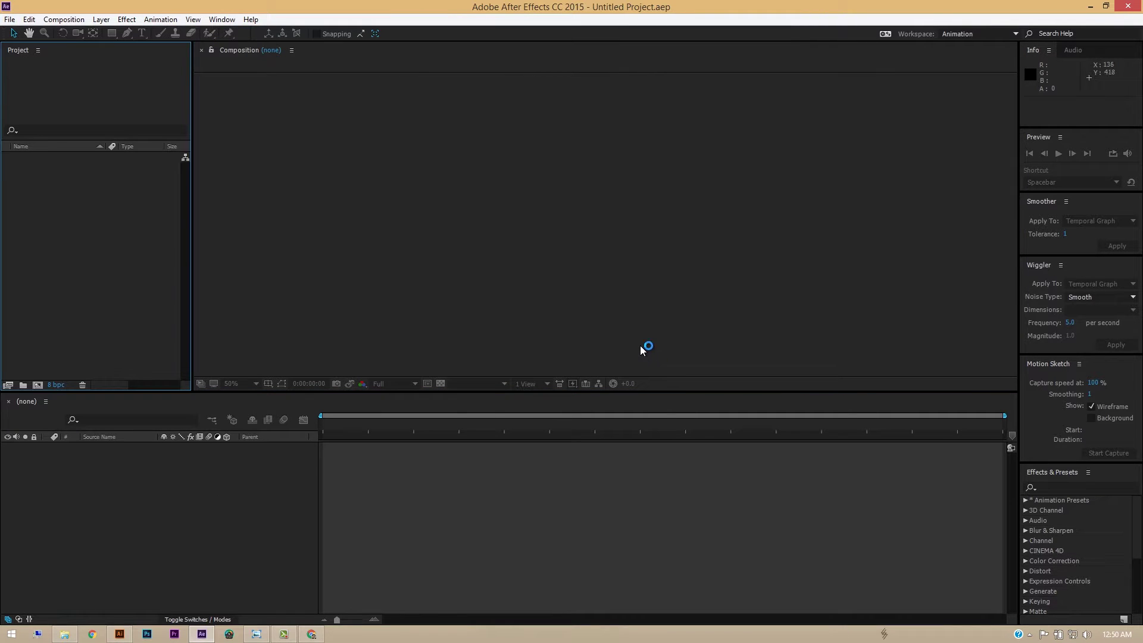
left_click(9, 19)
mouse_move(202, 34)
left_click(248, 34)
Cancel a New Composition dialog and open the Import File window from the Project panel.
left_click(67, 20)
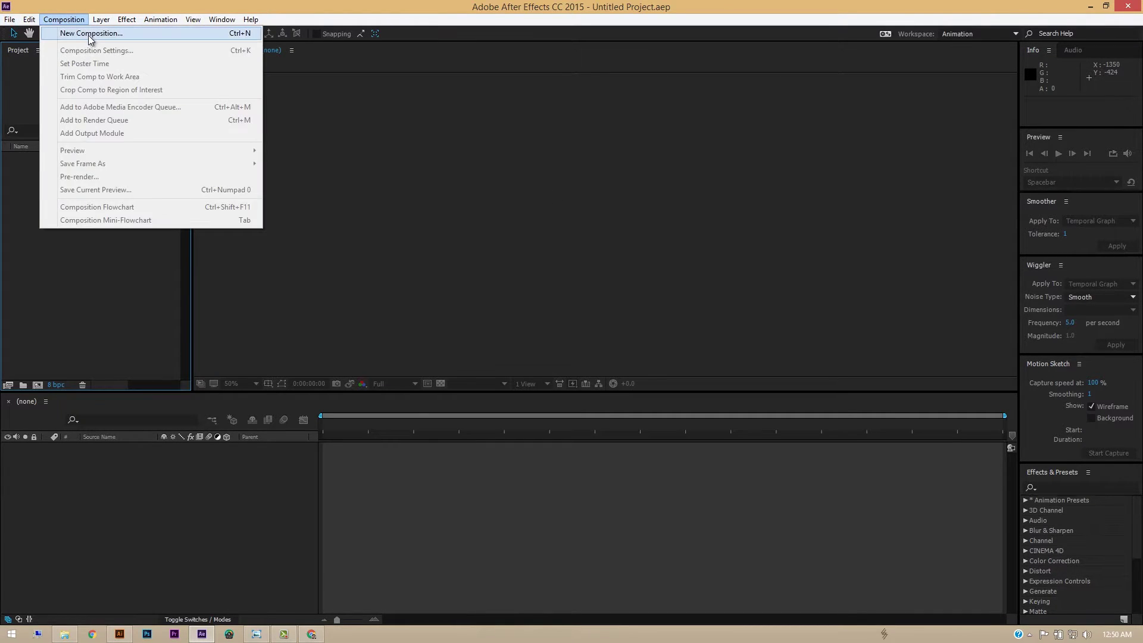
left_click(91, 34)
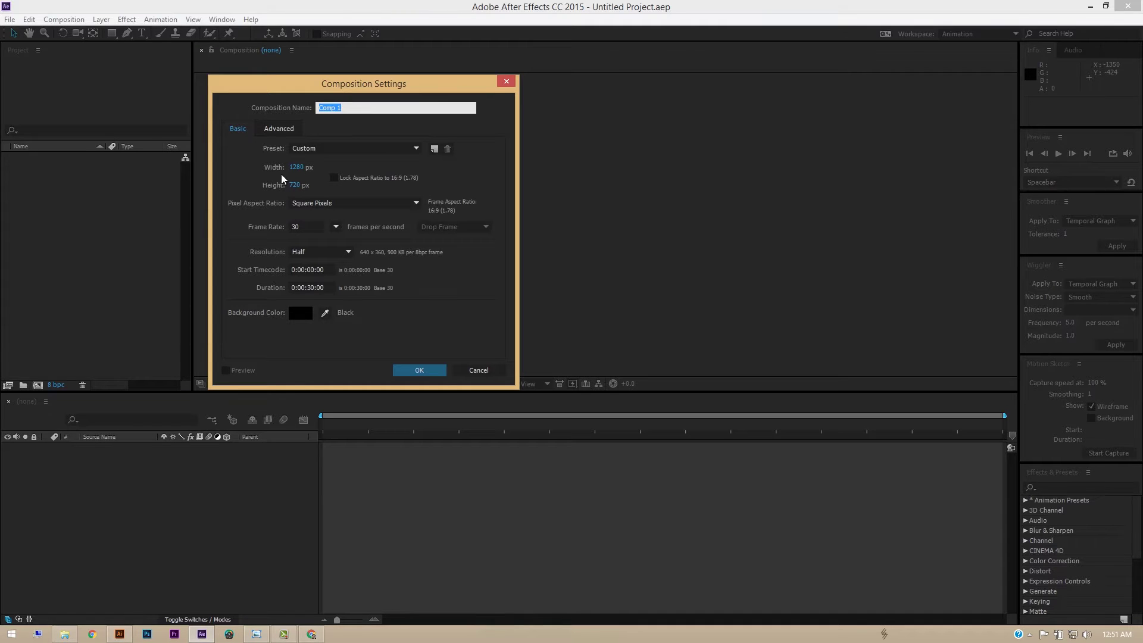
left_click(486, 371)
double_click(86, 219)
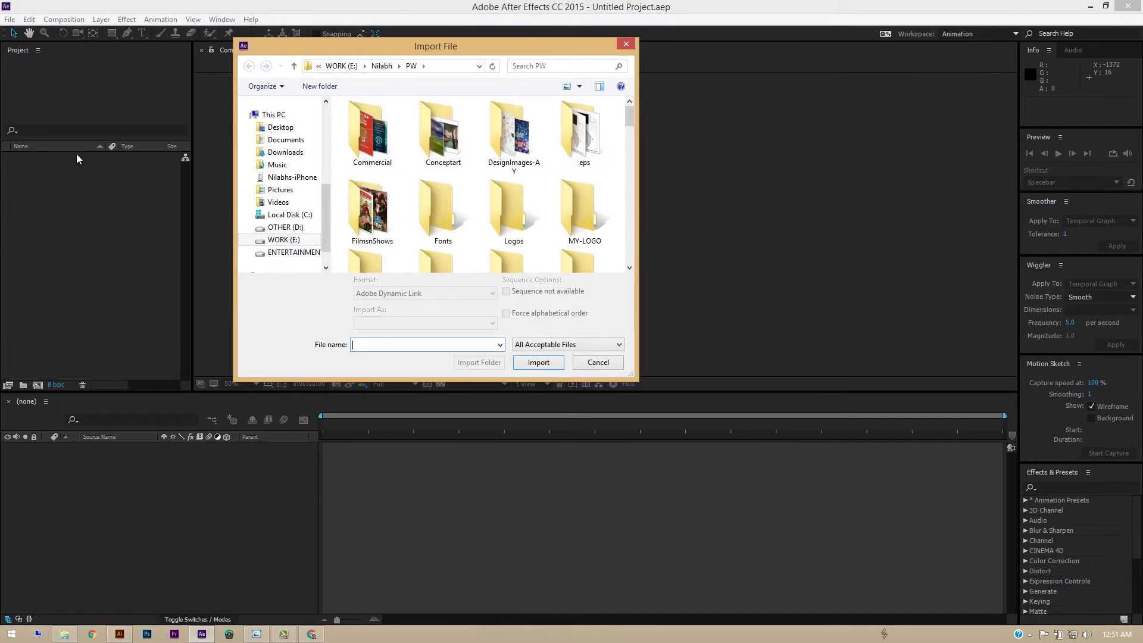
Close the open window and start a File > Import > File import.
left_click(626, 43)
left_click(10, 19)
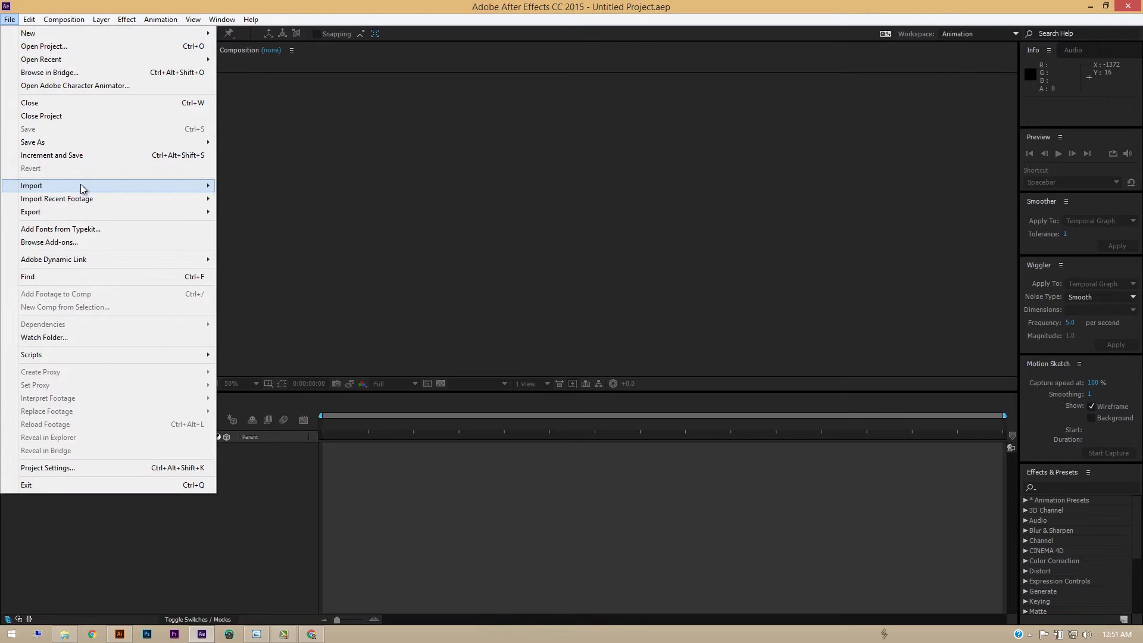
mouse_move(80, 184)
left_click(247, 184)
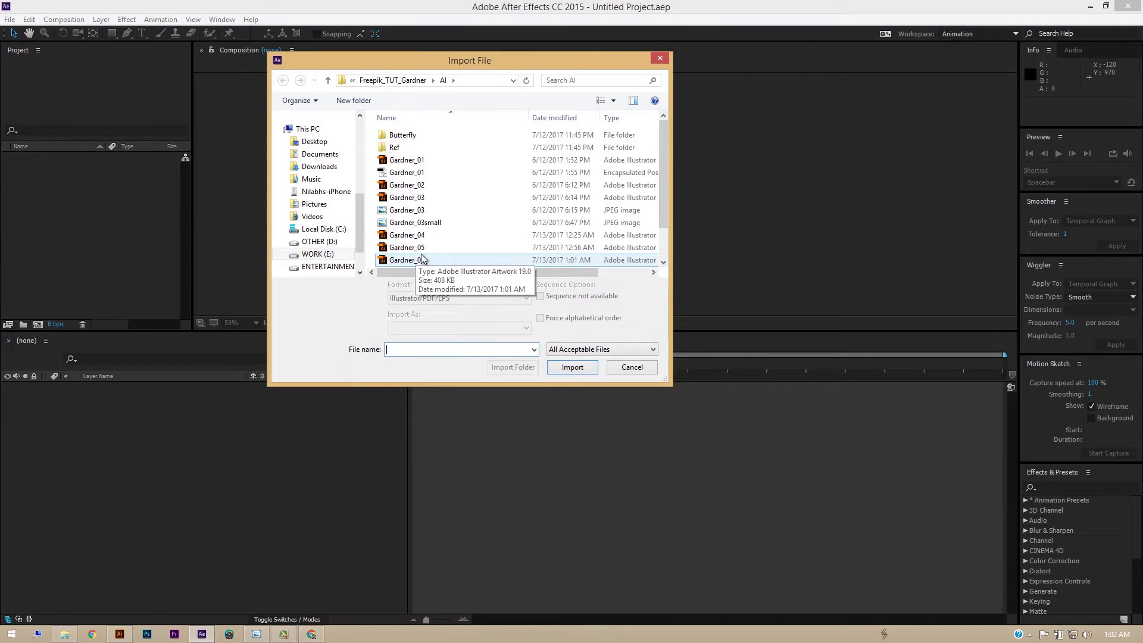
Import Gardner_05 as a Composition - Retain Layer Sizes.
left_click(416, 248)
scroll(427, 238, "down", 1)
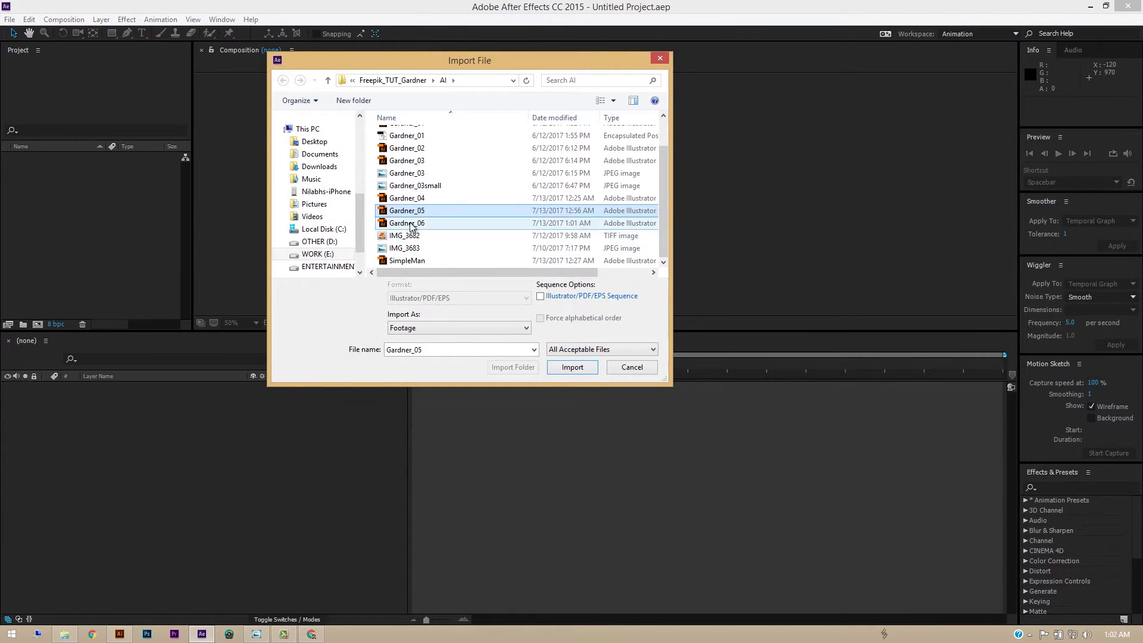
left_click(409, 224)
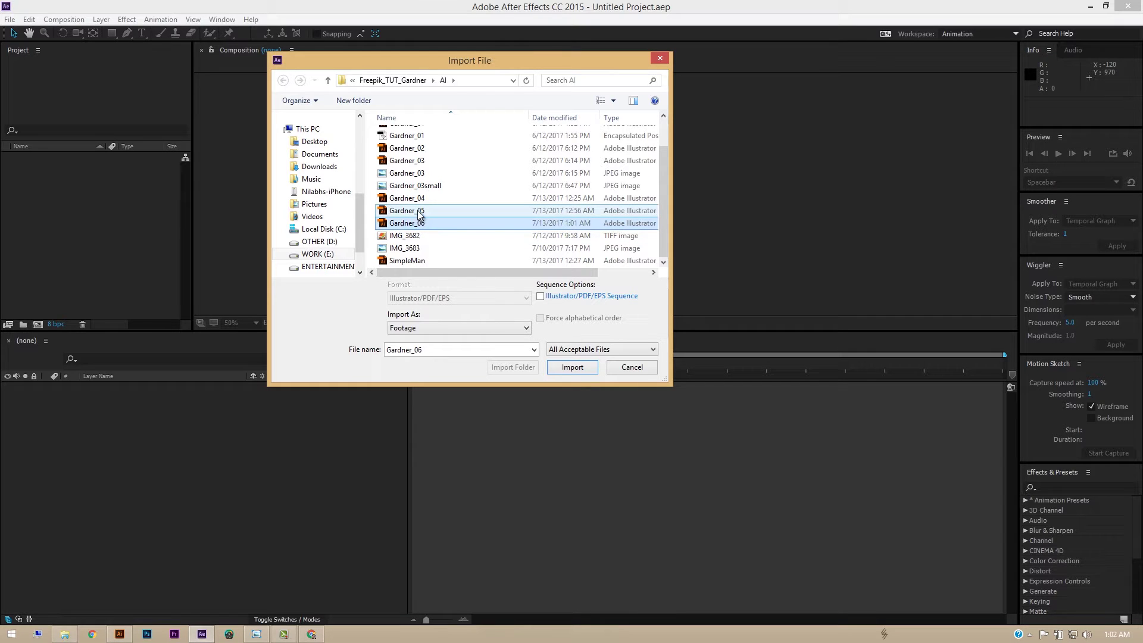
left_click(418, 213)
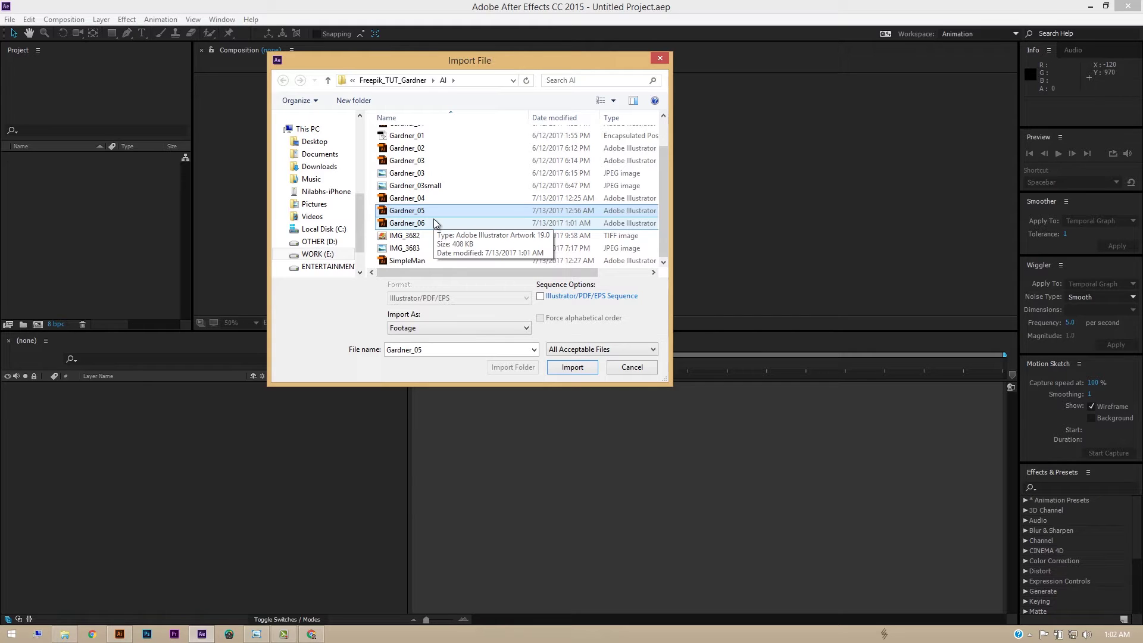
left_click(449, 326)
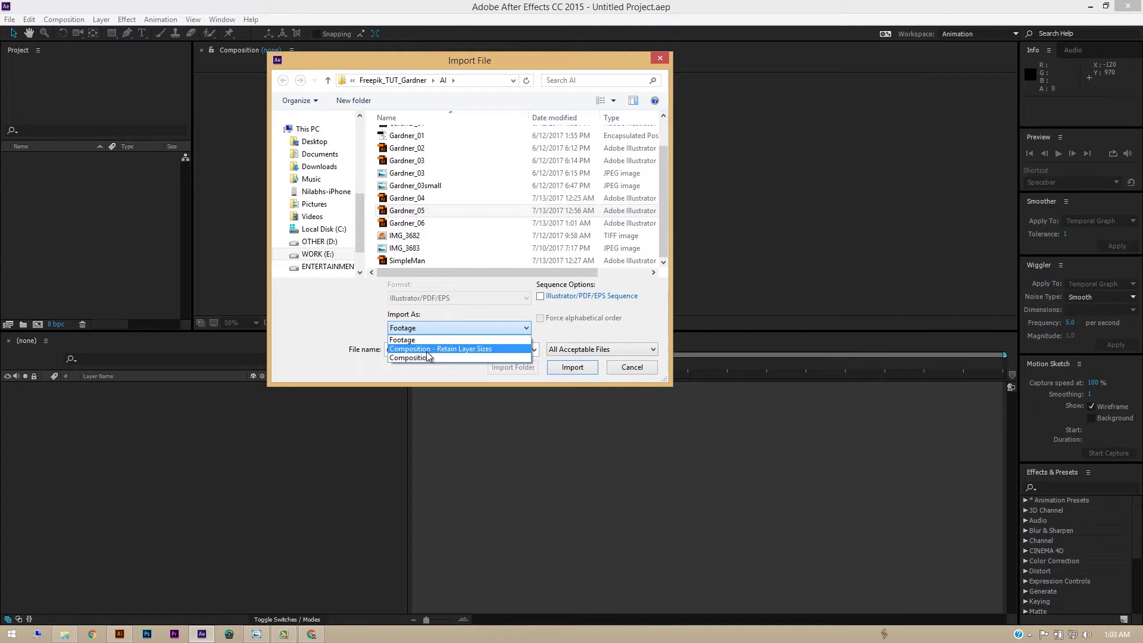
left_click(478, 350)
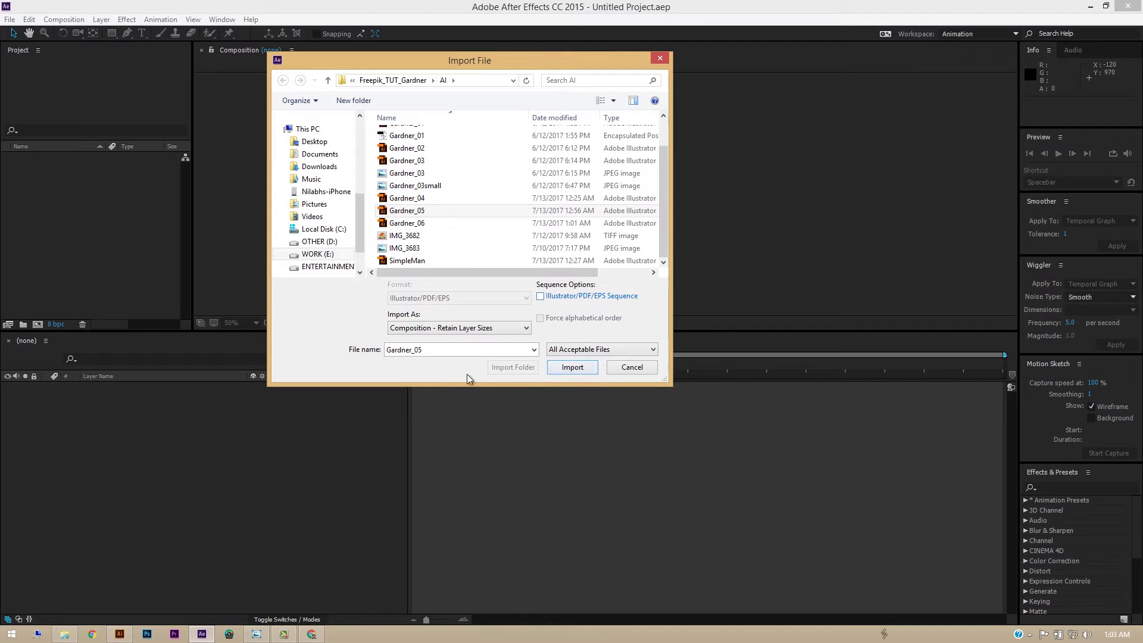
left_click(571, 366)
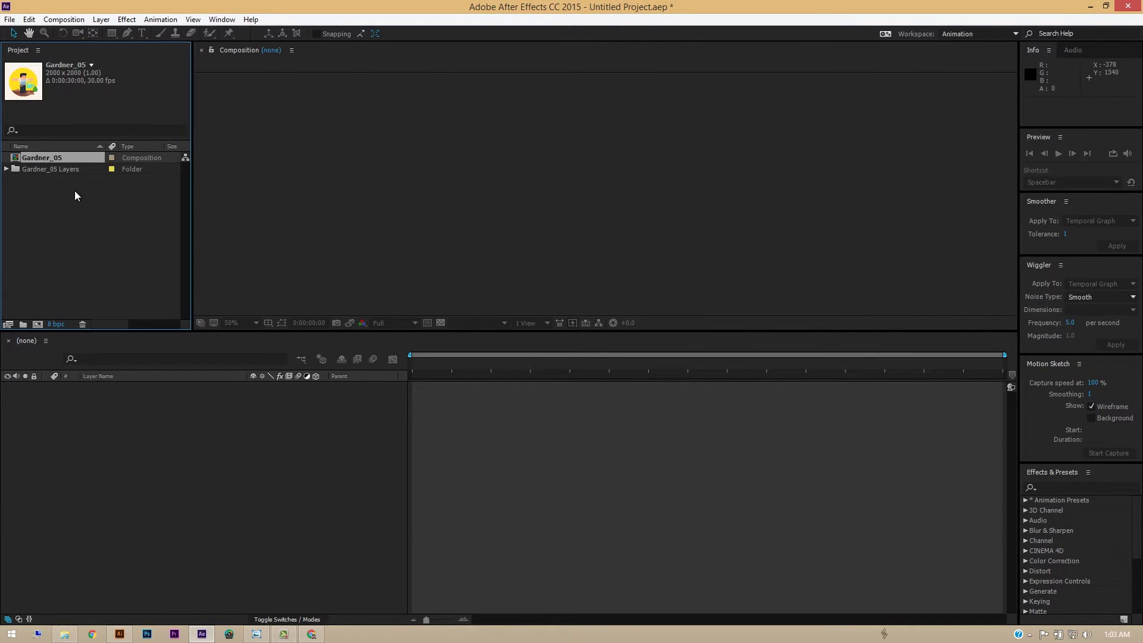
double_click(56, 158)
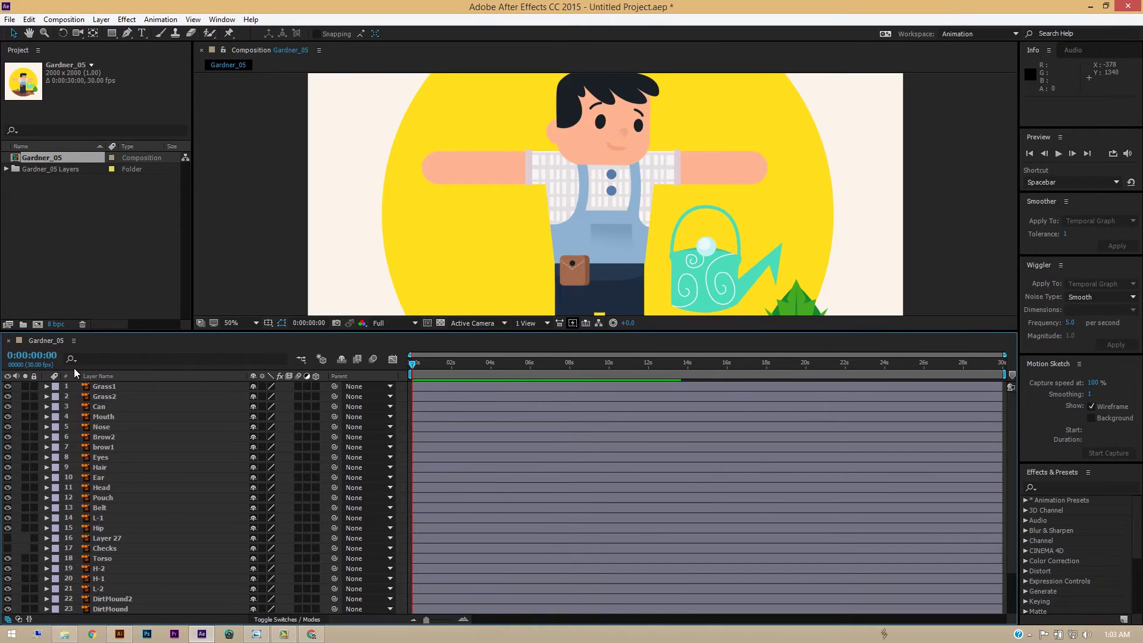
left_click(115, 392)
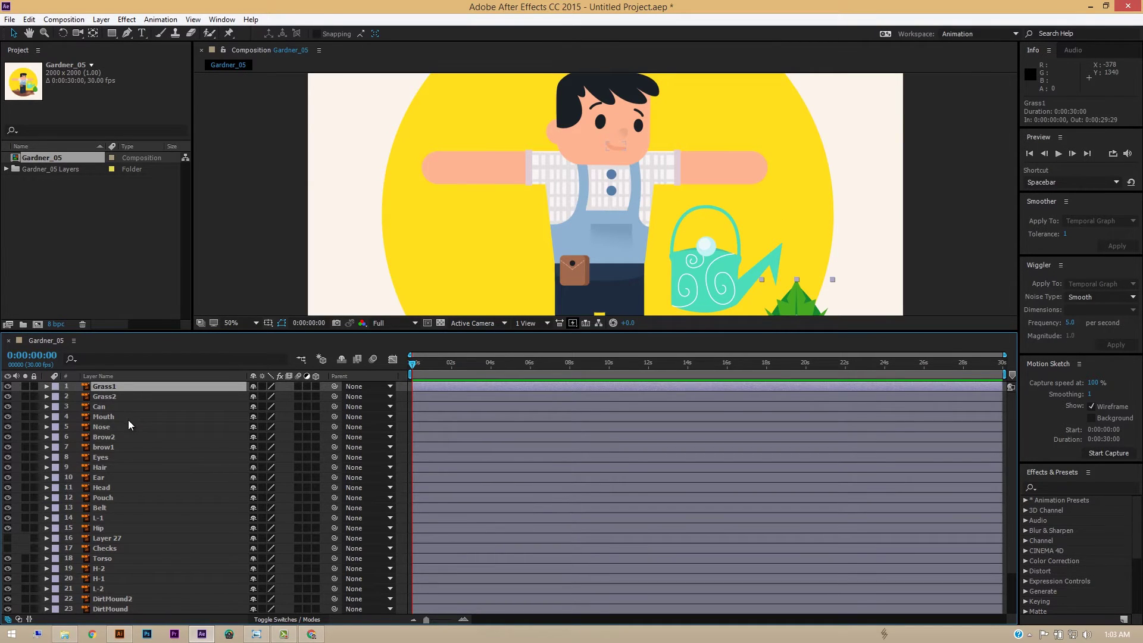
scroll(127, 419, "down", 2)
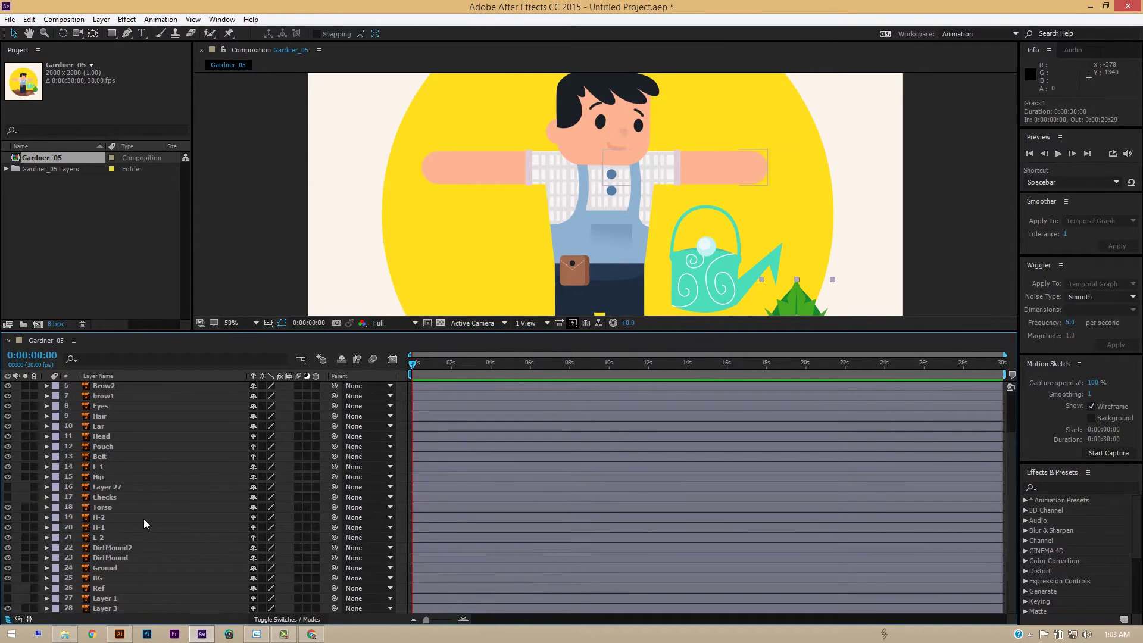
scroll(143, 516, "up", 2)
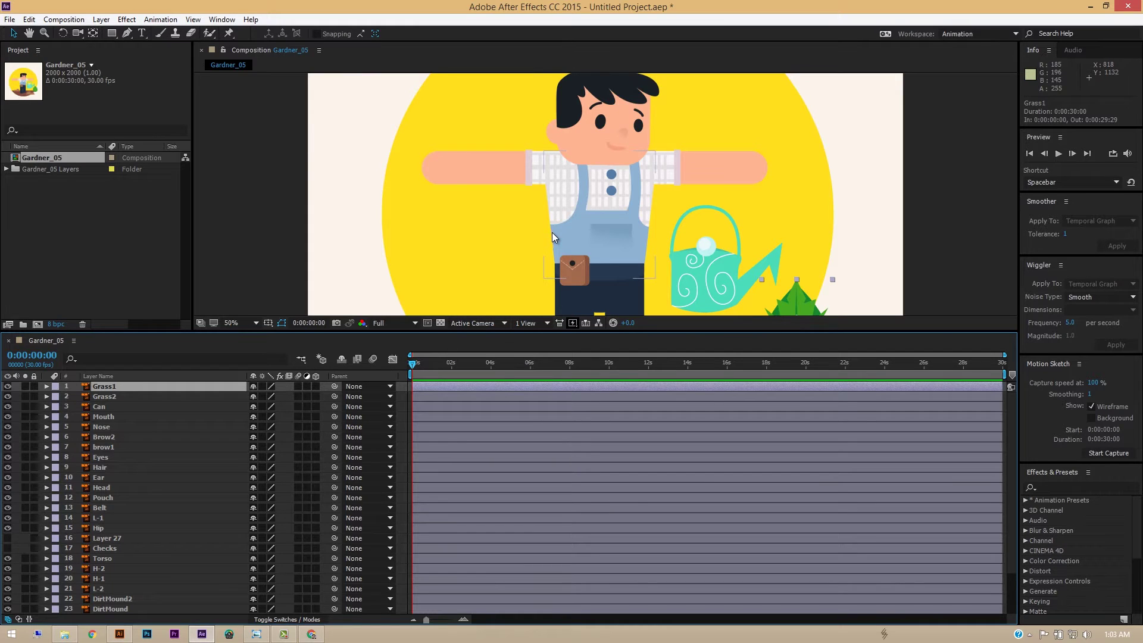
scroll(613, 224, "down", 2)
scroll(634, 235, "up", 5)
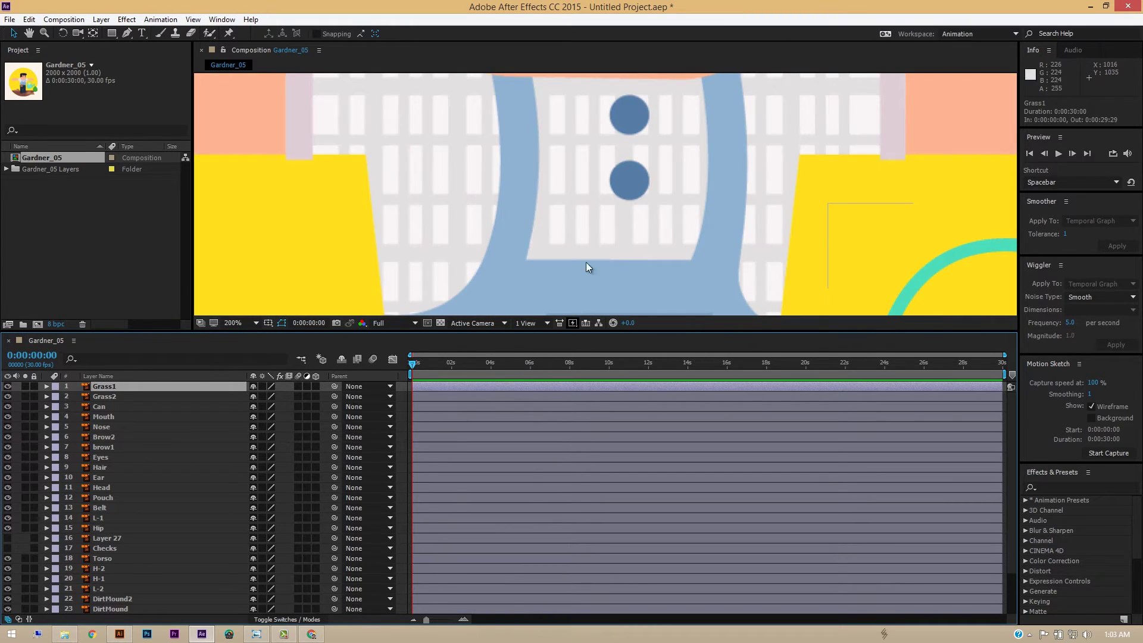
scroll(623, 269, "down", 1)
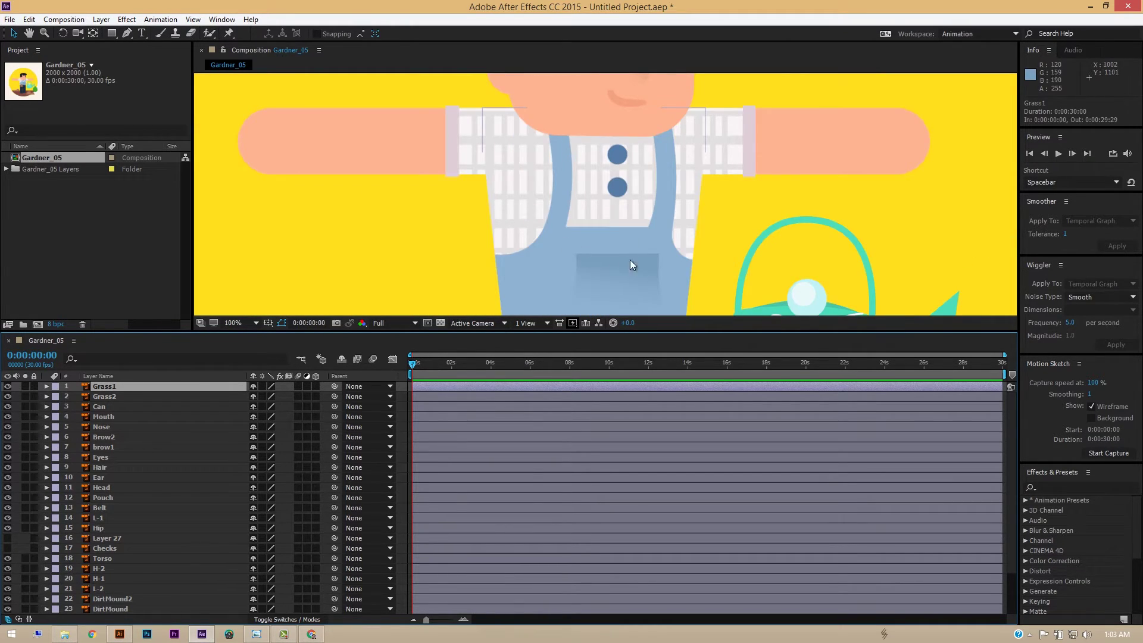
left_click_drag(622, 255, 564, 172)
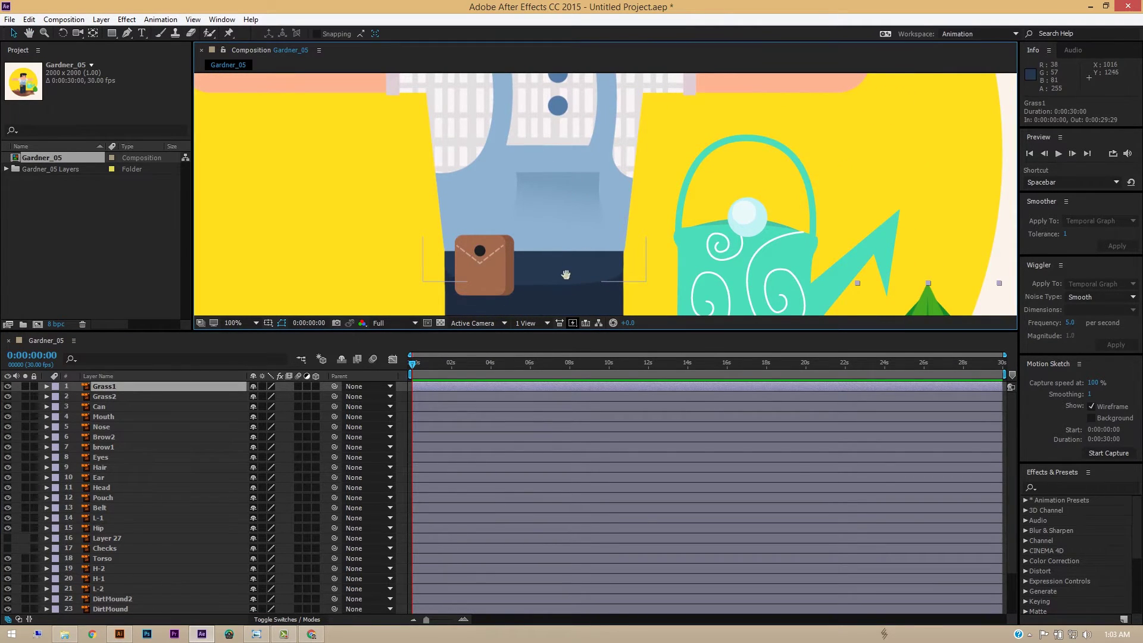
left_click_drag(566, 276, 594, 164)
scroll(592, 196, "down", 3)
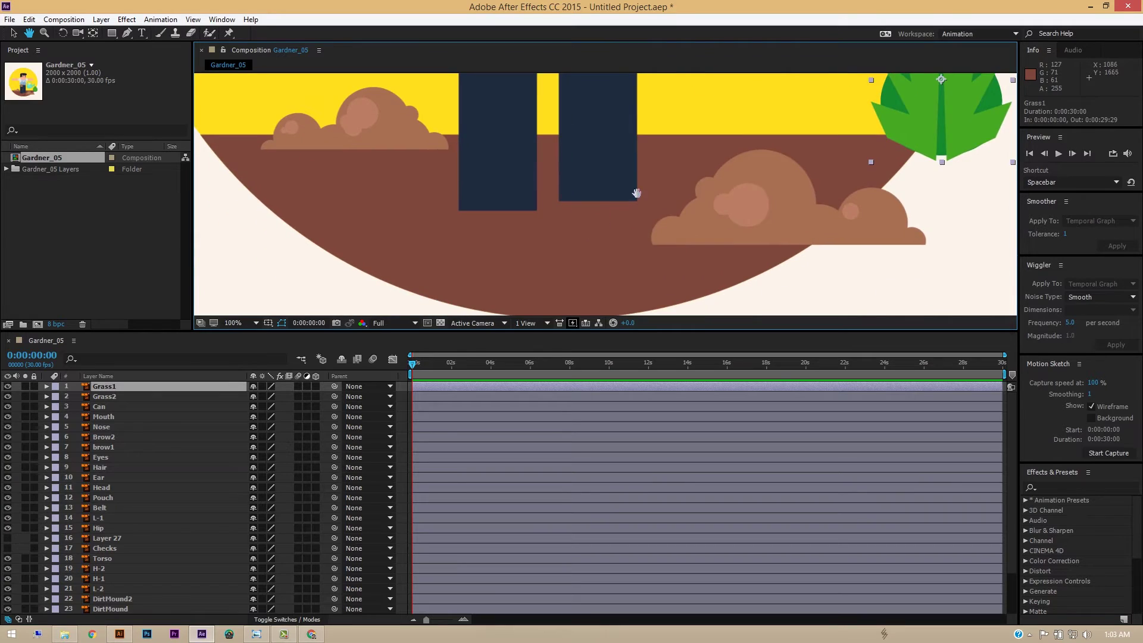
scroll(635, 178, "up", 6)
scroll(639, 158, "up", 4)
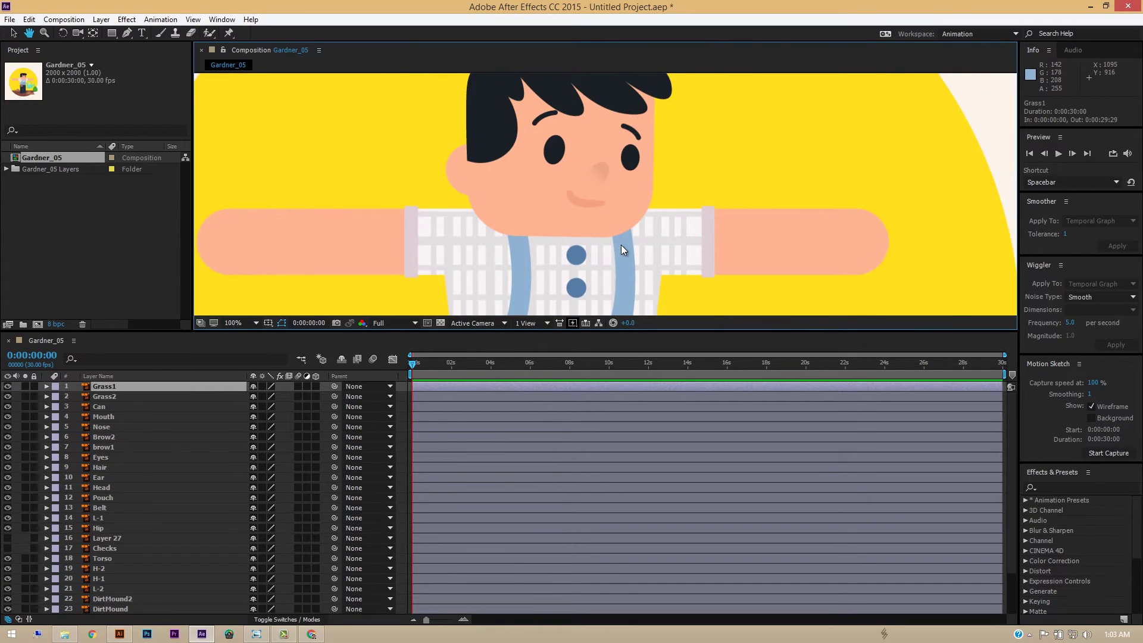
key("v")
scroll(620, 245, "down", 2)
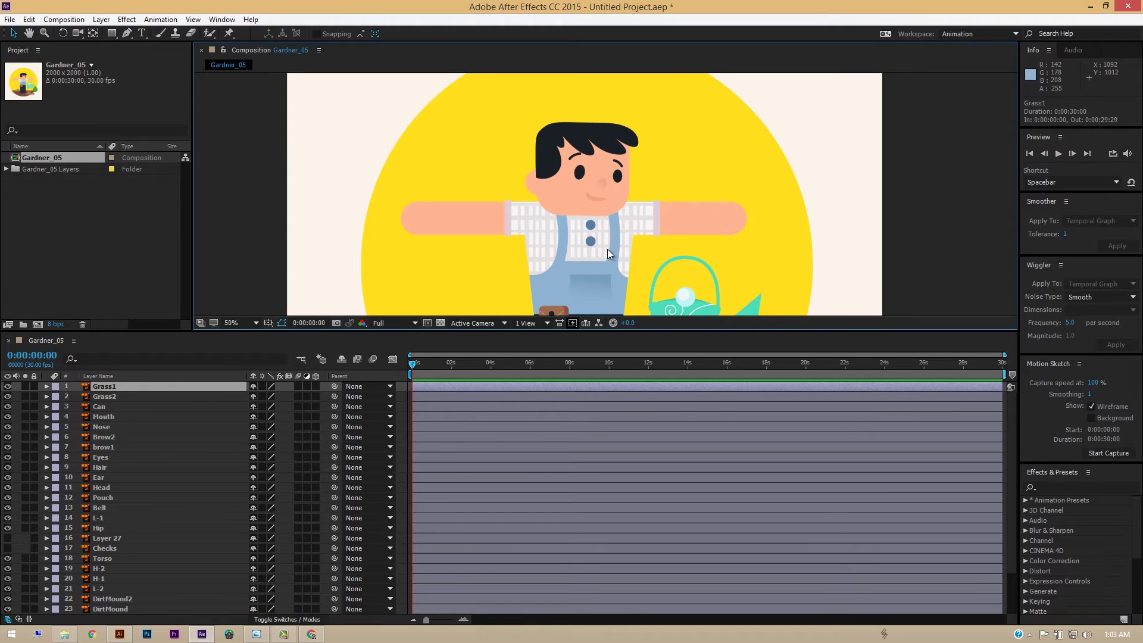
key("h")
left_click_drag(581, 257, 586, 147)
key("v")
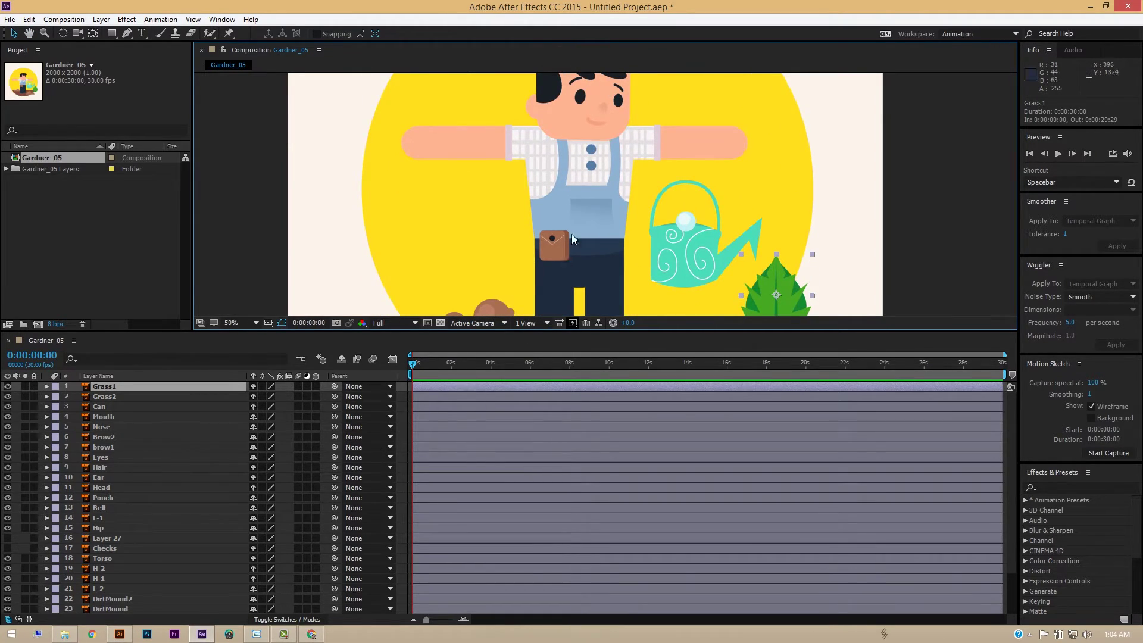
scroll(545, 223, "down", 2)
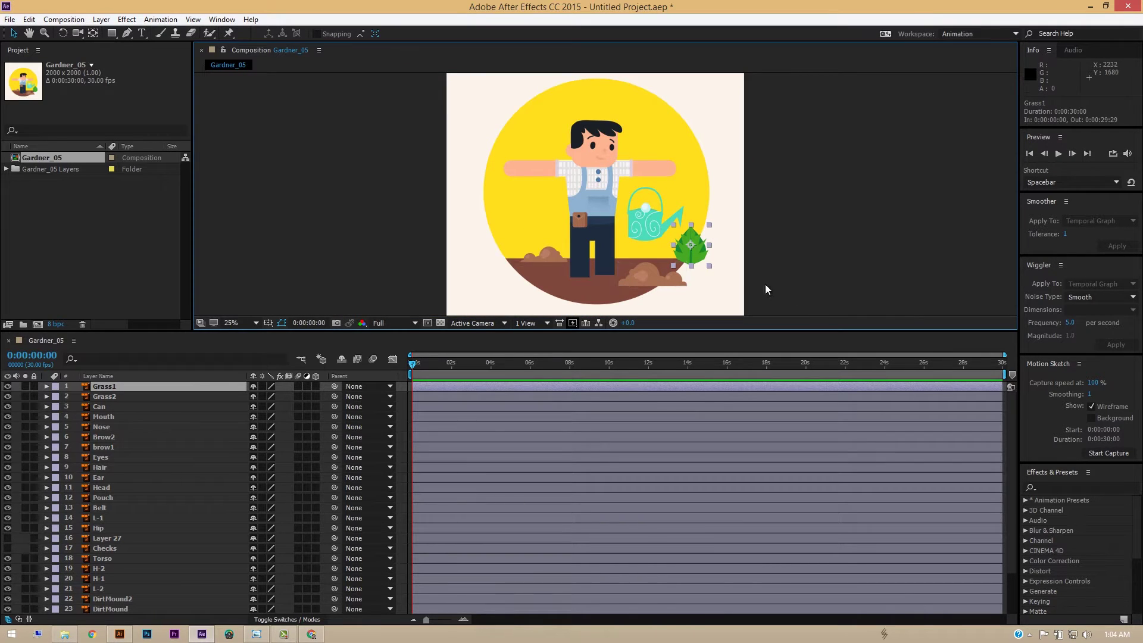
key("period")
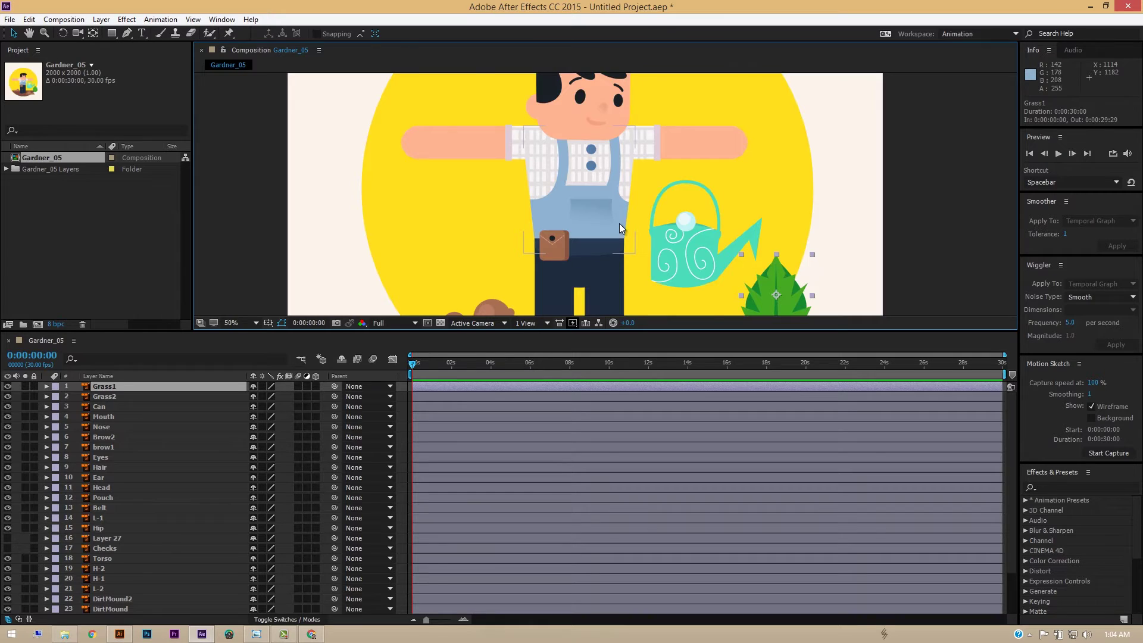
key("period")
left_click_drag(584, 173, 591, 229)
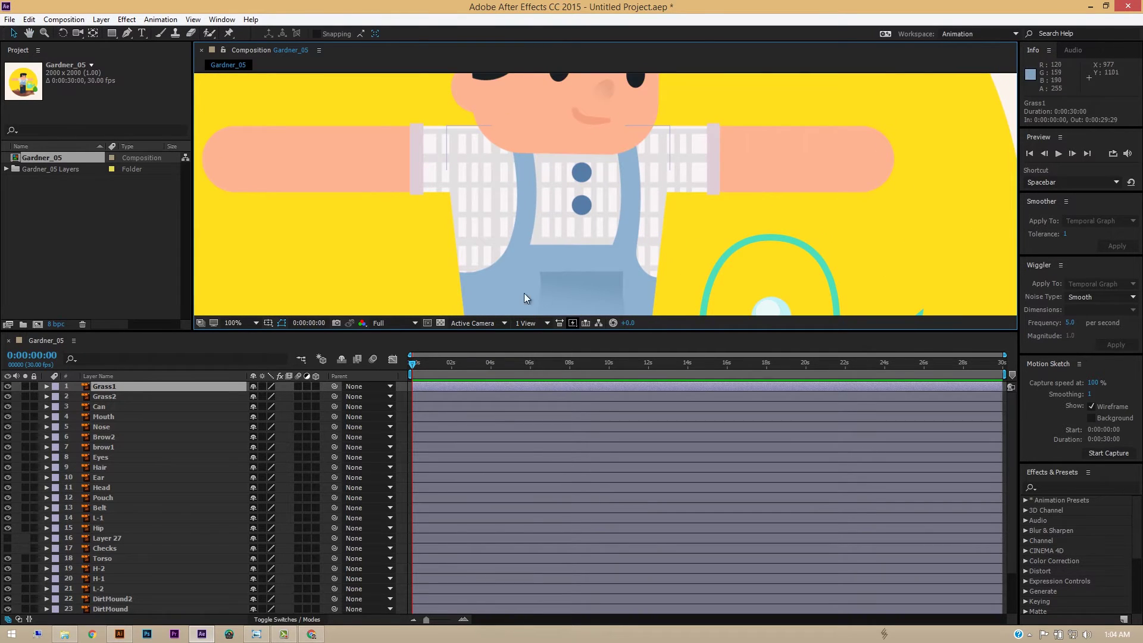
left_click(114, 497)
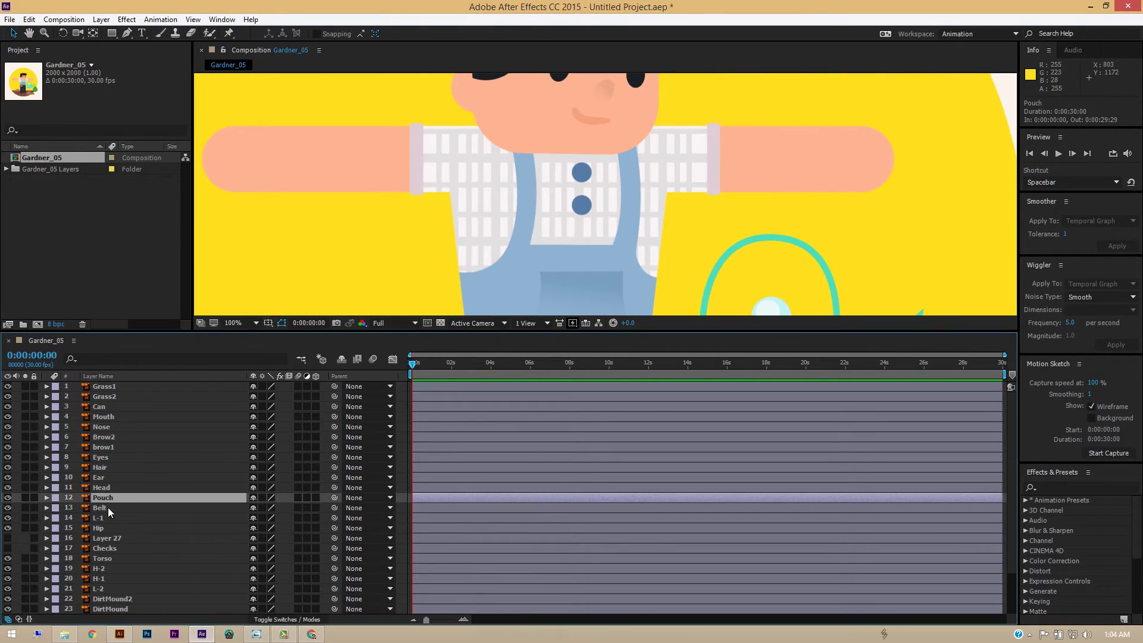
left_click(109, 416)
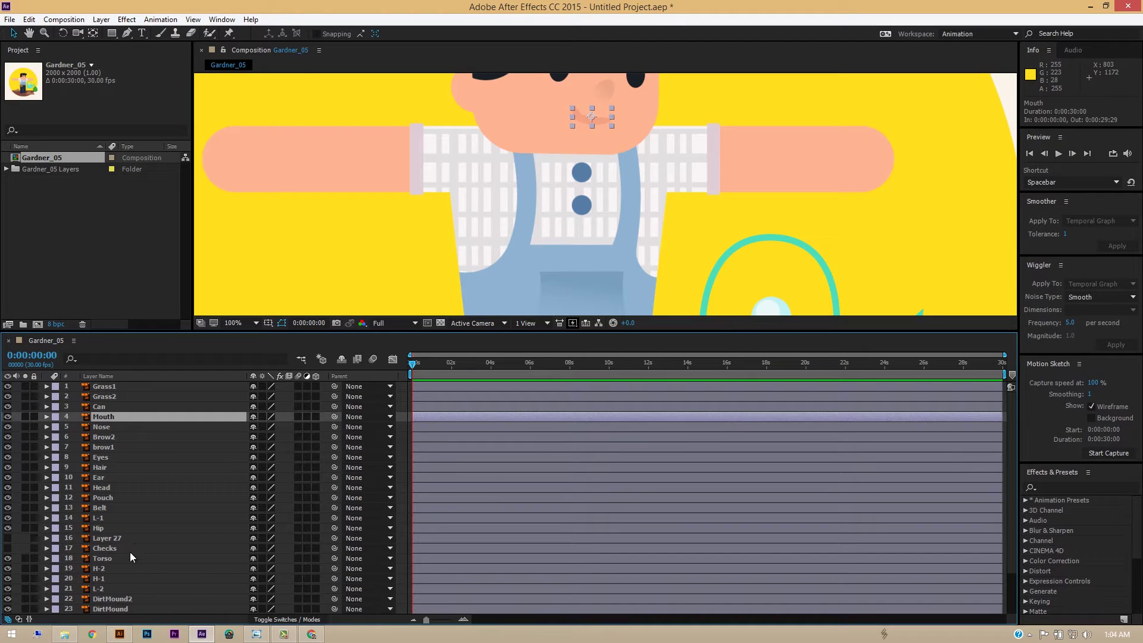
left_click(113, 558)
left_click(8, 558)
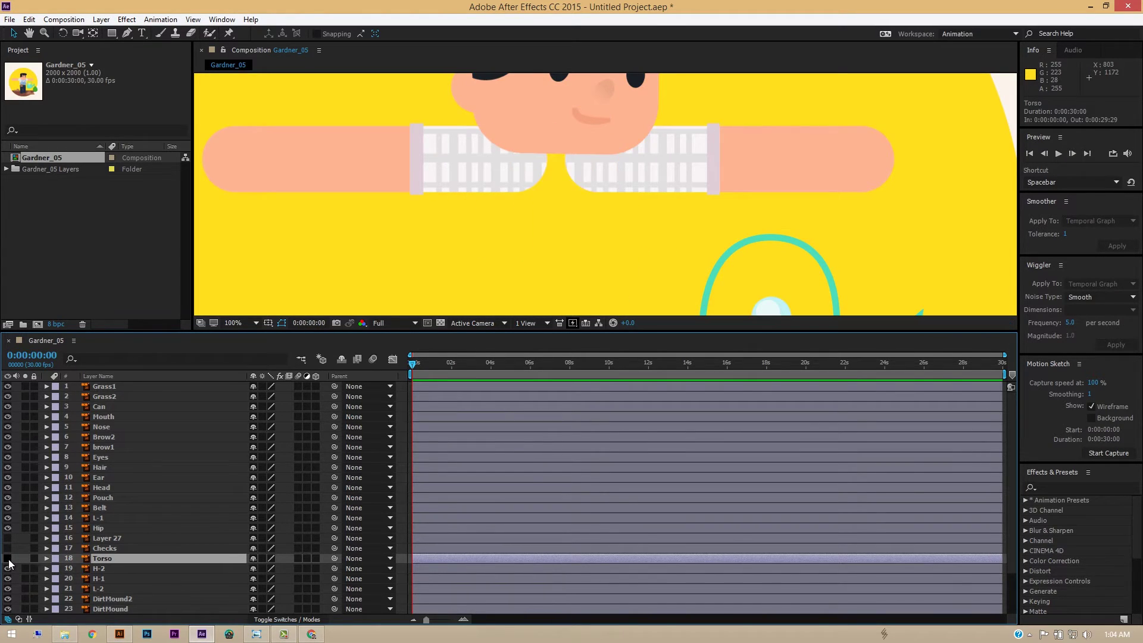
left_click(8, 559)
left_click(8, 558)
left_click(9, 559)
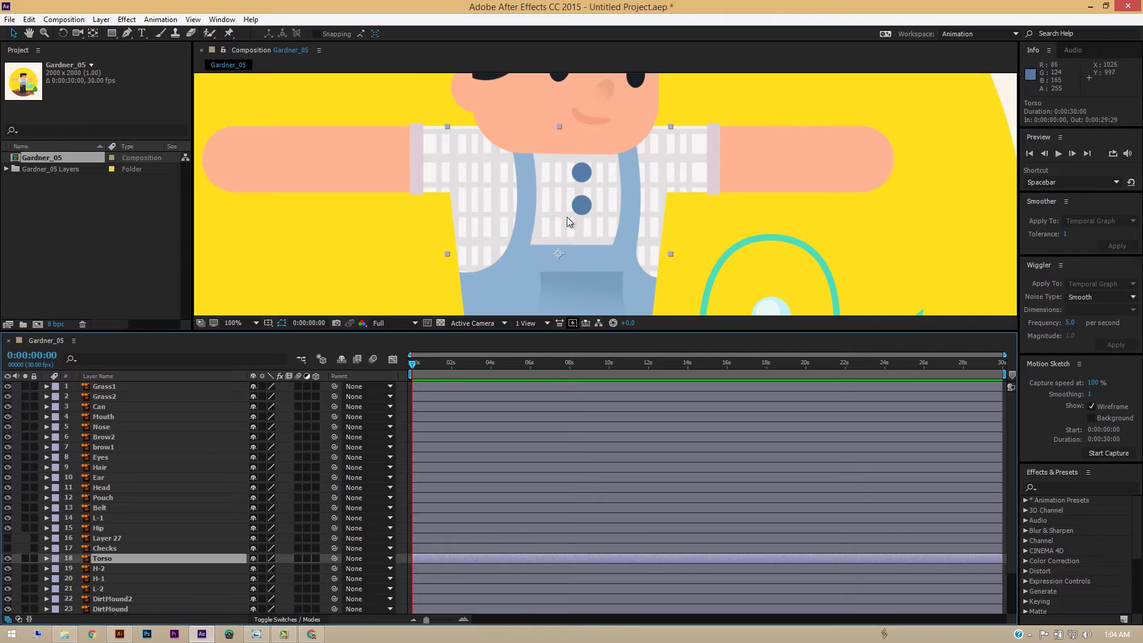
key("h")
left_click_drag(553, 235, 537, 178)
key("v")
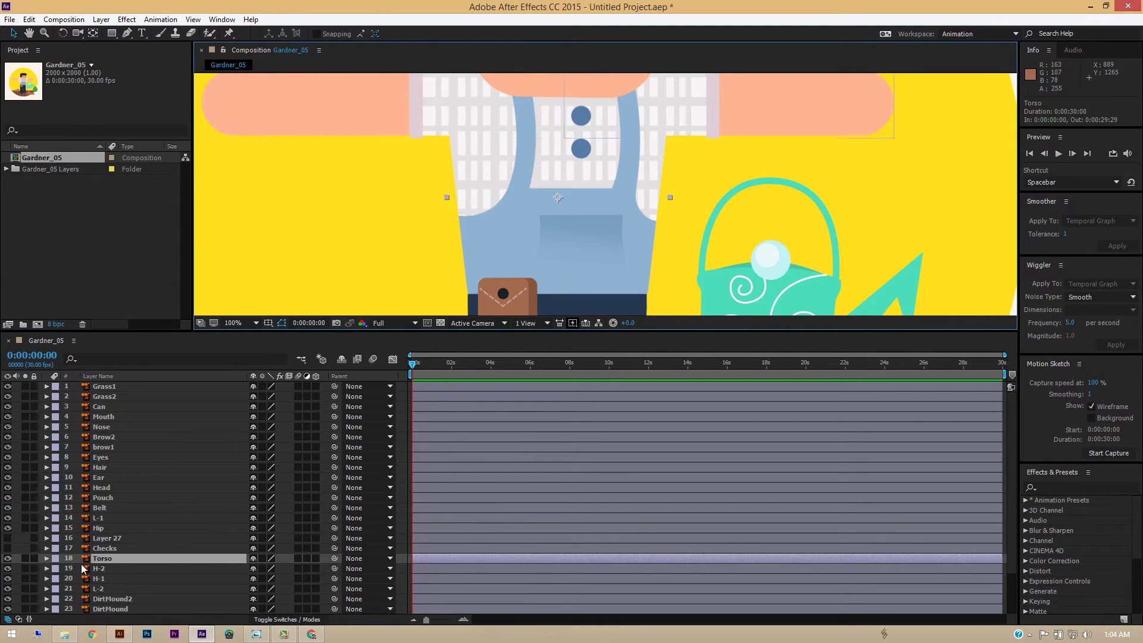
left_click(8, 559)
left_click(8, 559)
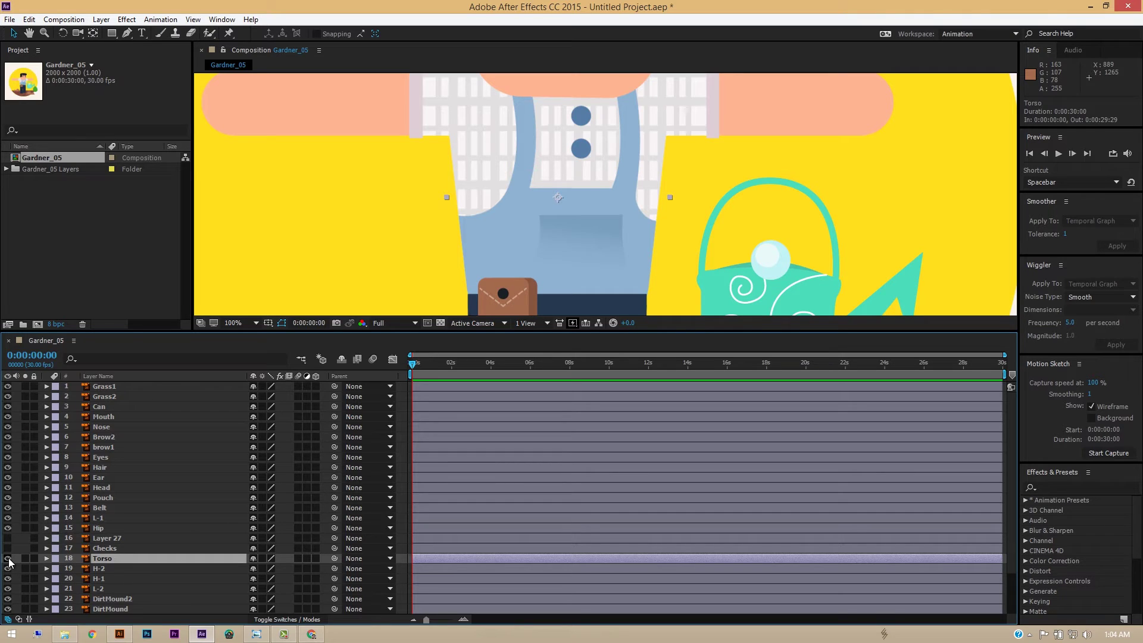
left_click(8, 558)
left_click(8, 559)
left_click(8, 559)
left_click(8, 558)
key("h")
left_click_drag(615, 217, 619, 262)
key("v")
key("comma")
key("comma")
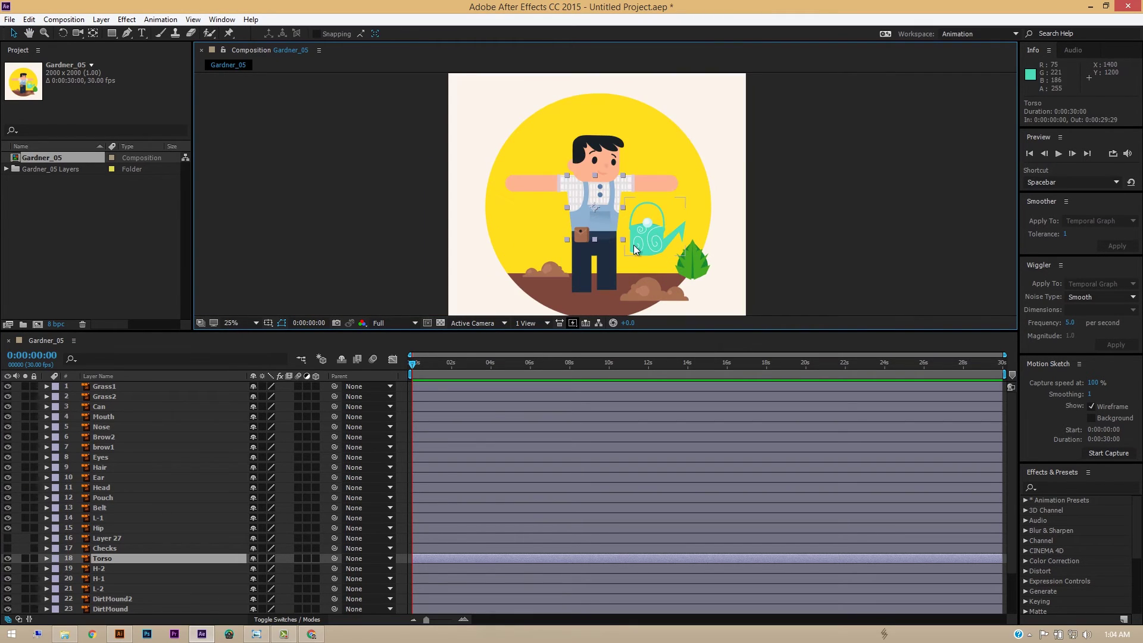
key("h")
left_click_drag(599, 232, 585, 218)
left_click(812, 220)
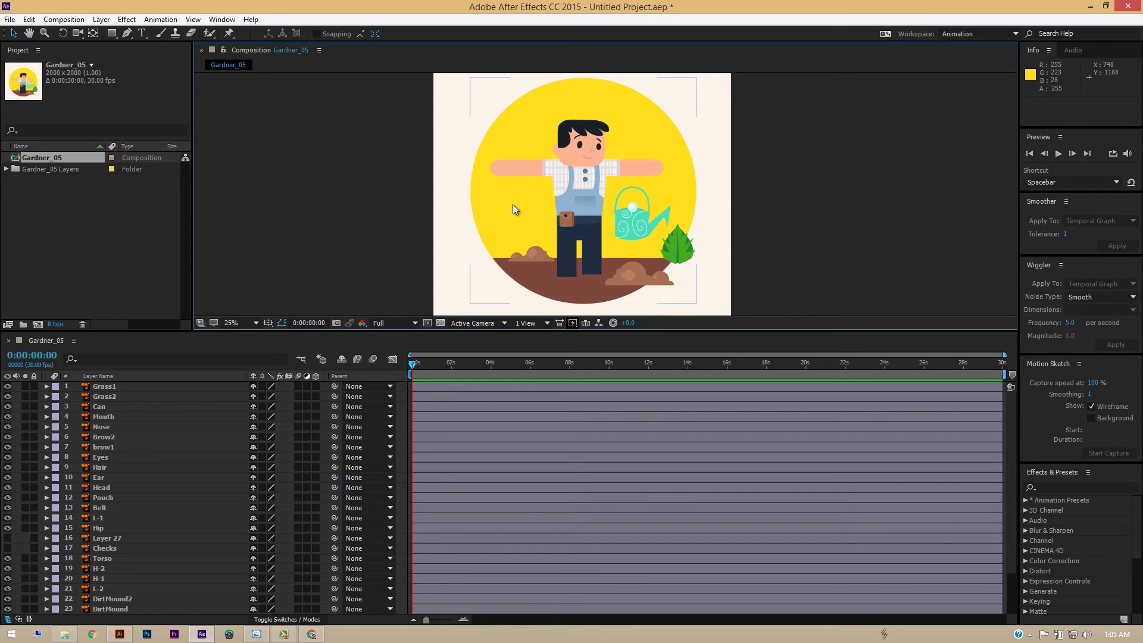
Launch Duik.jsx, park its resized panel at the upper right, then bring up Duik's page in Chrome.
left_click(222, 20)
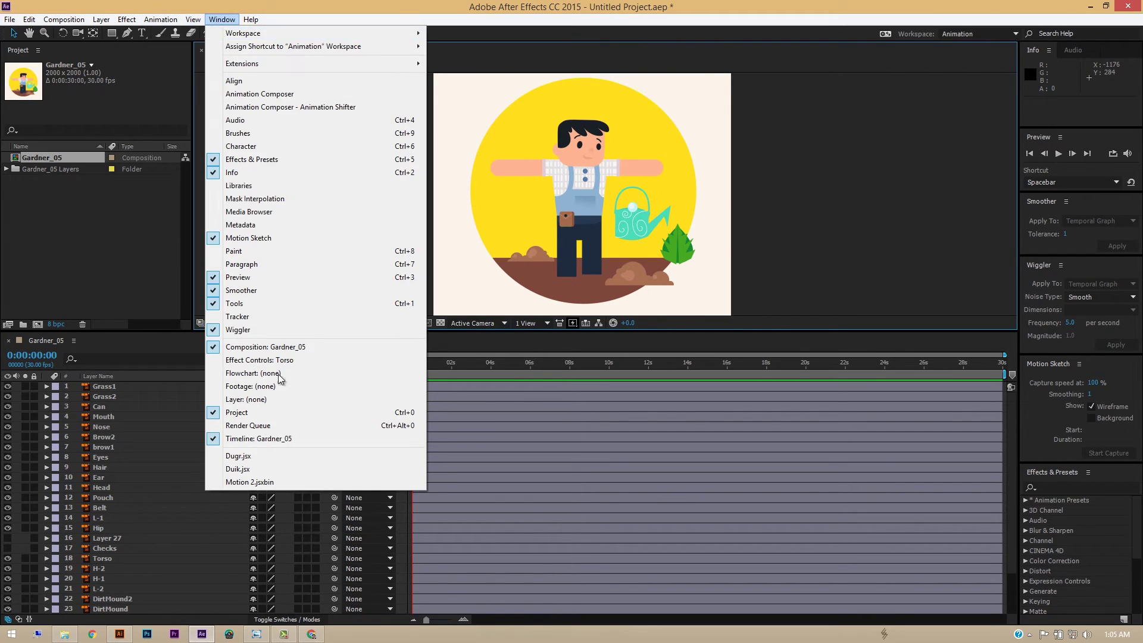
left_click(245, 480)
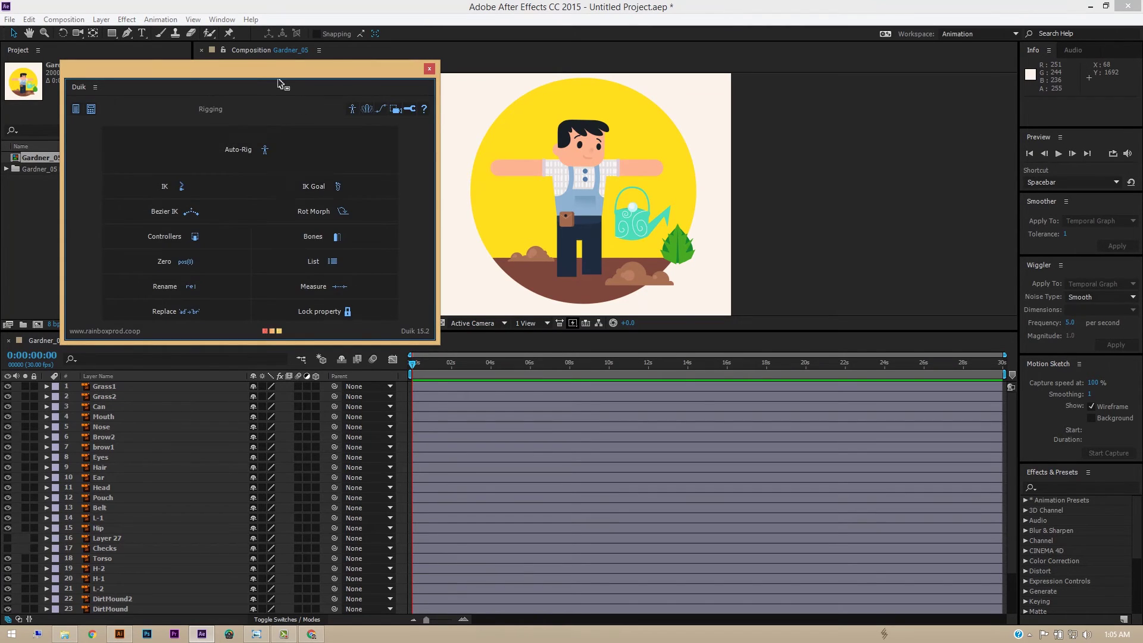
left_click_drag(277, 77, 972, 62)
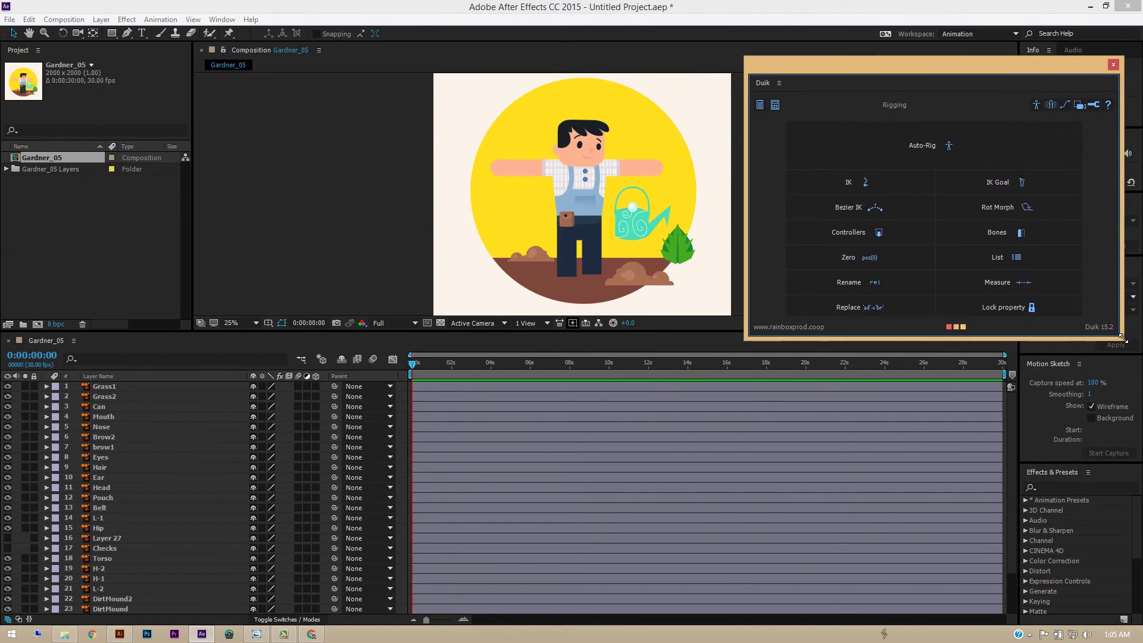
left_click_drag(1122, 342, 1043, 412)
left_click_drag(991, 70, 1031, 26)
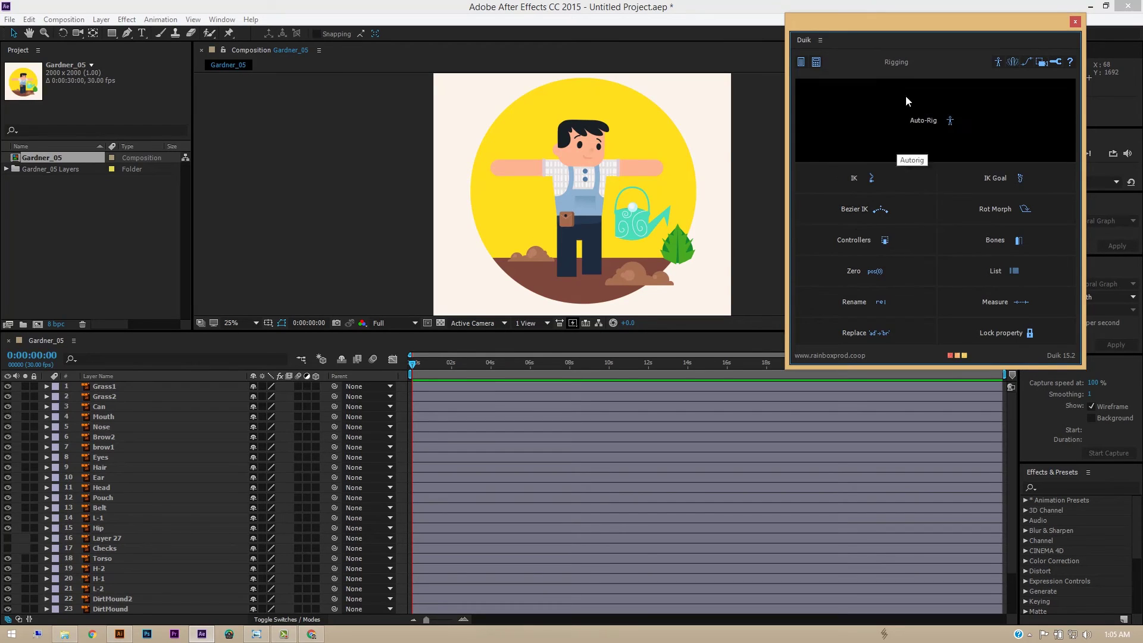
left_click_drag(928, 27, 922, 23)
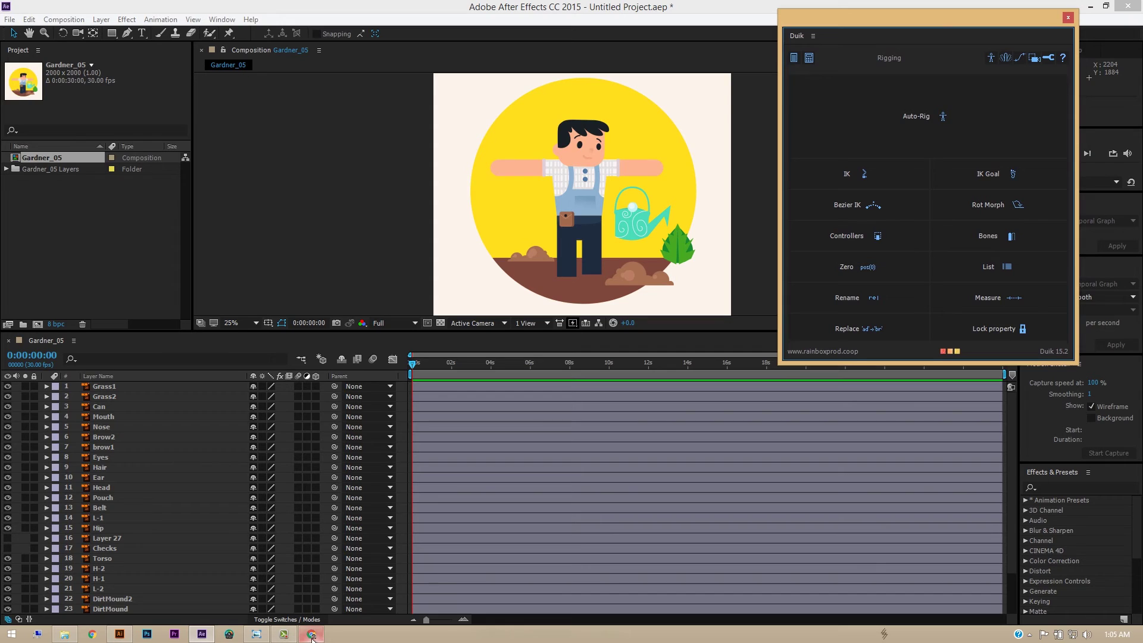
left_click(332, 641)
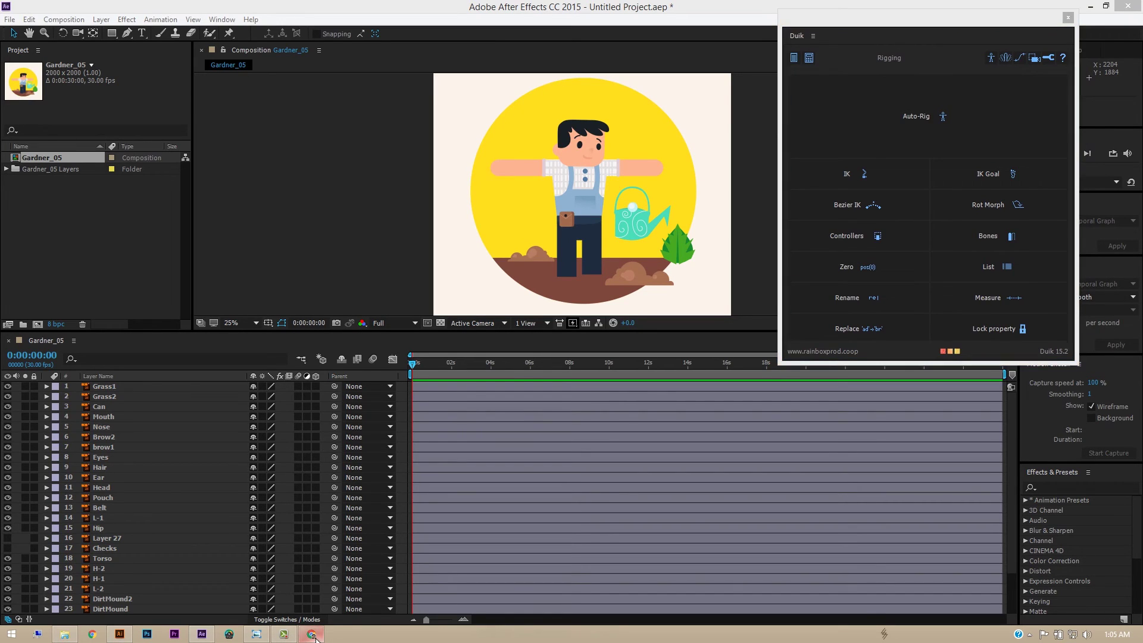
left_click(315, 638)
Scroll through the Duik page's Stretchy IK, Bones, Autorig and Automations sections.
scroll(138, 348, "up", 6)
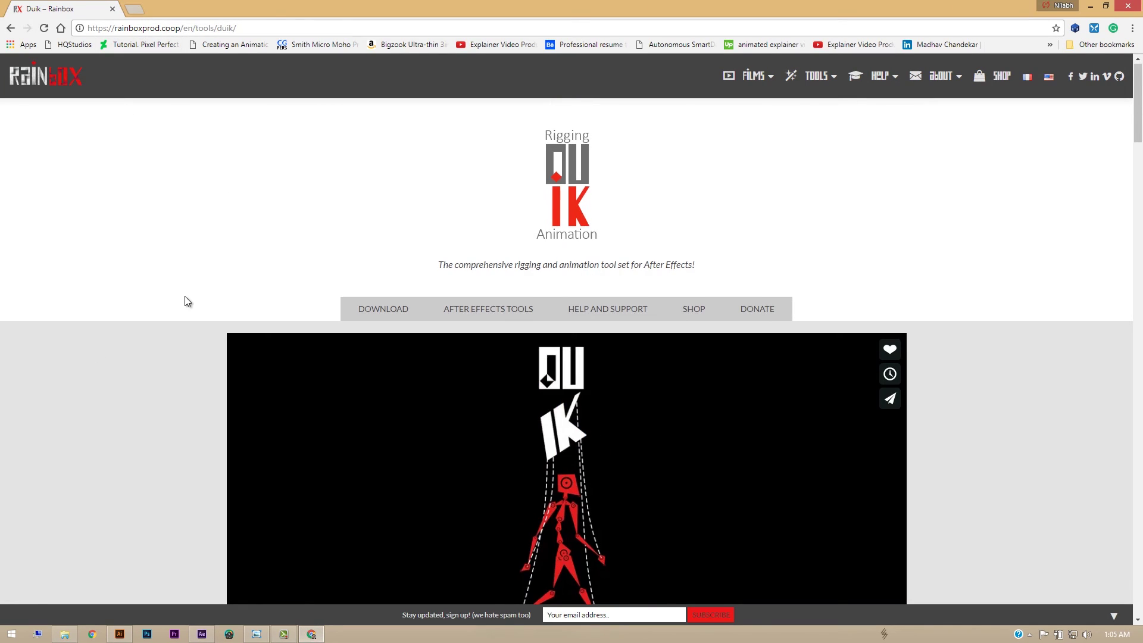
scroll(459, 160, "down", 2)
scroll(546, 190, "up", 2)
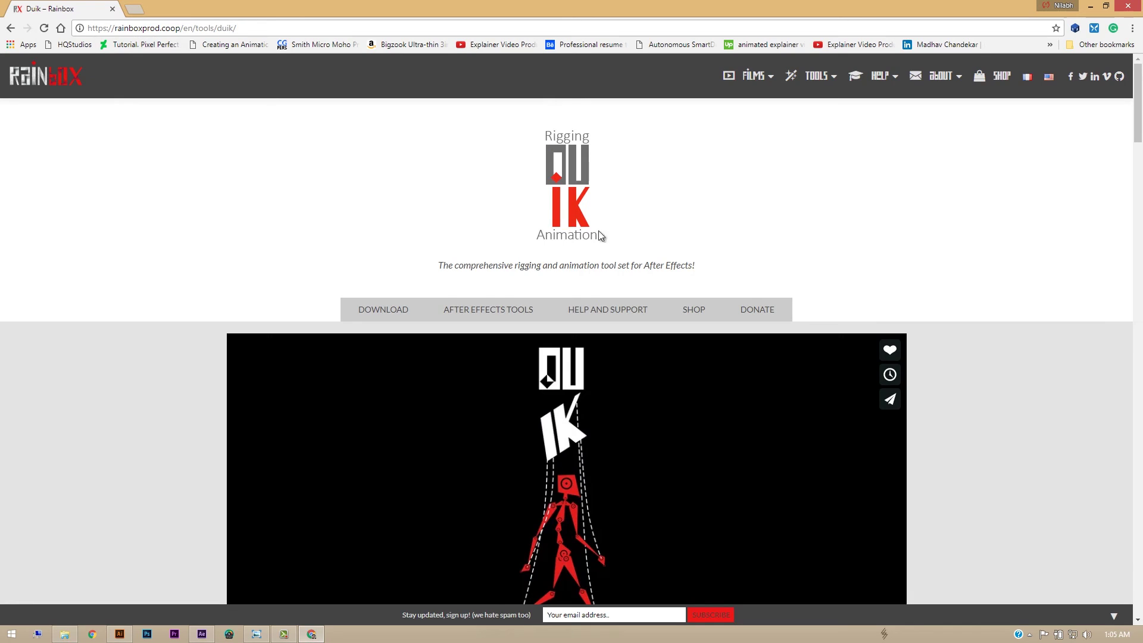
scroll(201, 268, "down", 12)
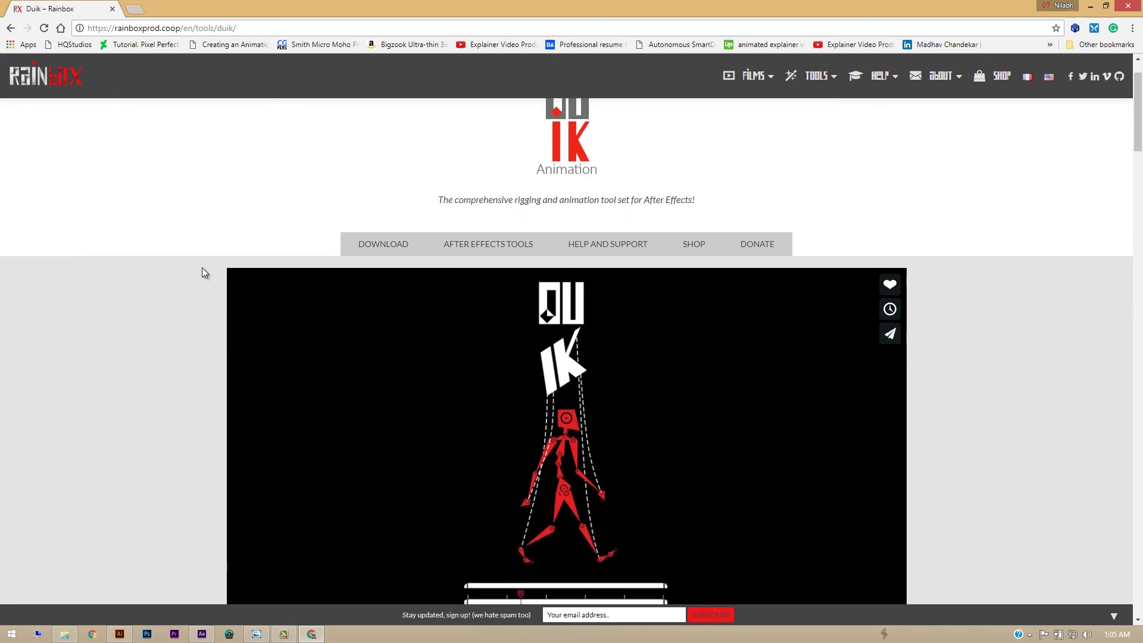
scroll(200, 269, "down", 9)
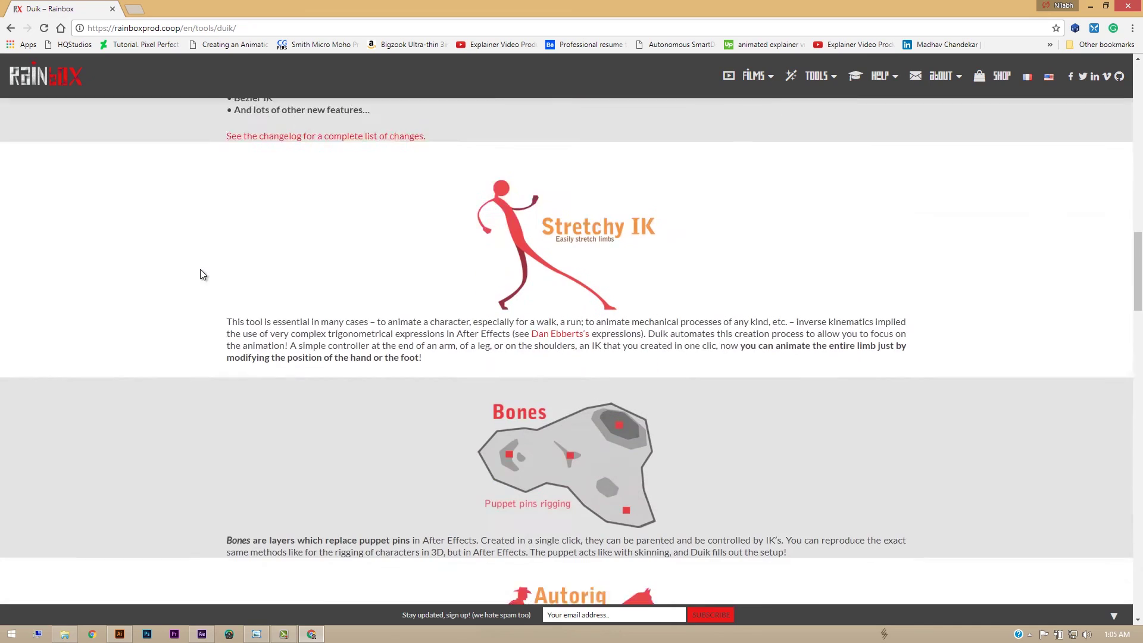
scroll(200, 269, "up", 20)
scroll(200, 269, "up", 3)
scroll(200, 269, "down", 12)
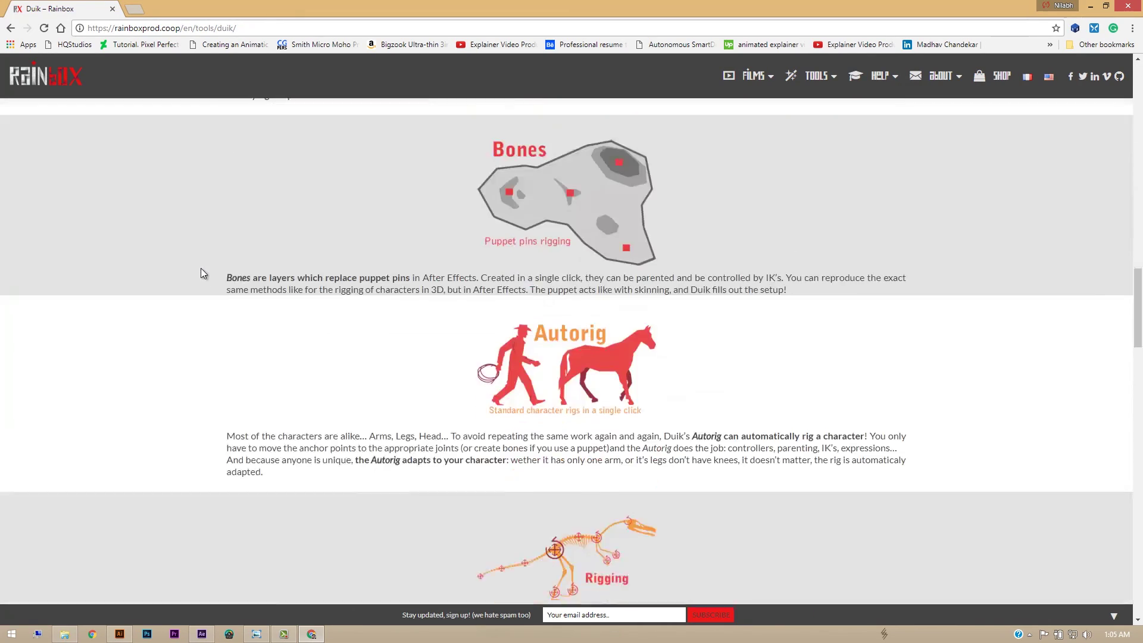
scroll(200, 270, "down", 13)
scroll(201, 269, "down", 5)
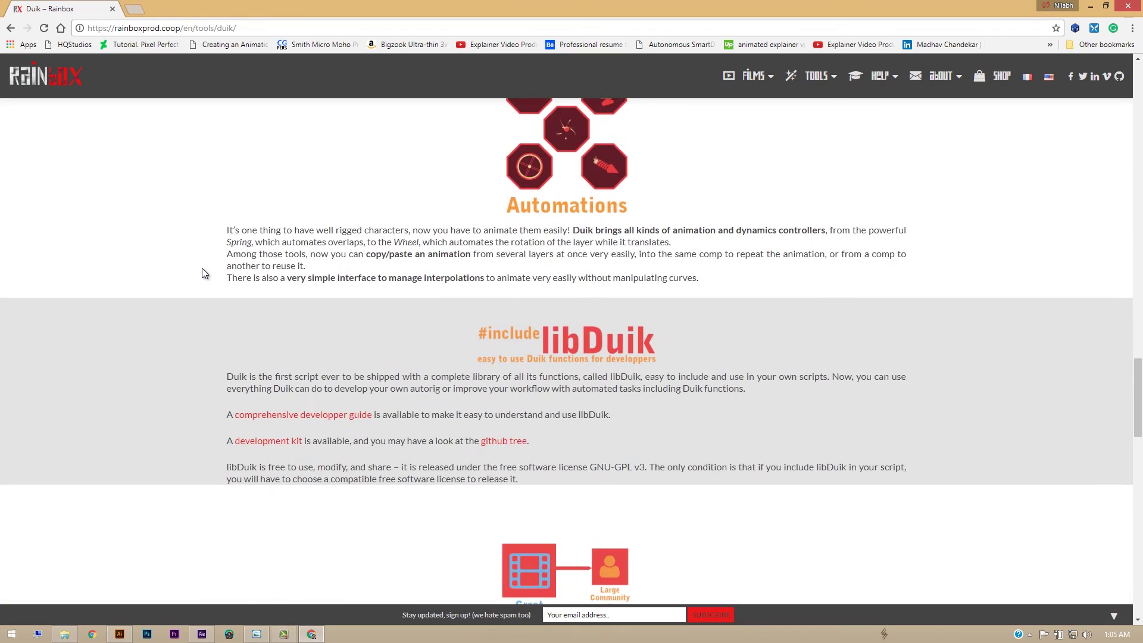
scroll(188, 269, "up", 20)
scroll(186, 271, "up", 3)
Go to the Duik 15.52 download page and view its Windows, Mac and ZIP installers.
left_click(319, 434)
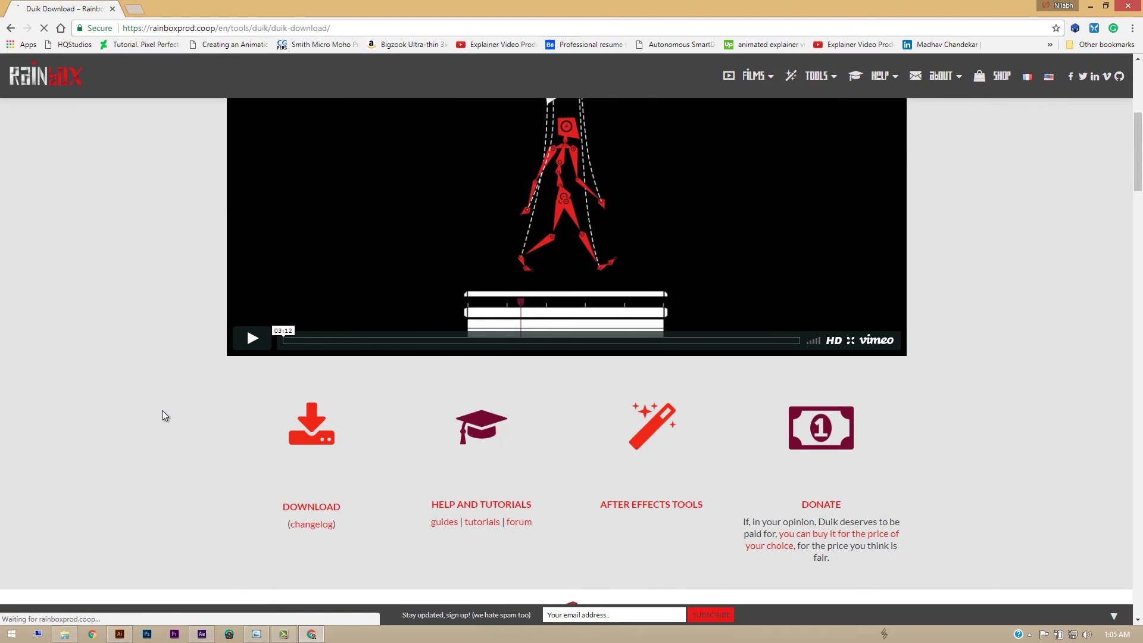
scroll(200, 428, "down", 1)
scroll(249, 387, "down", 3)
scroll(286, 347, "up", 2)
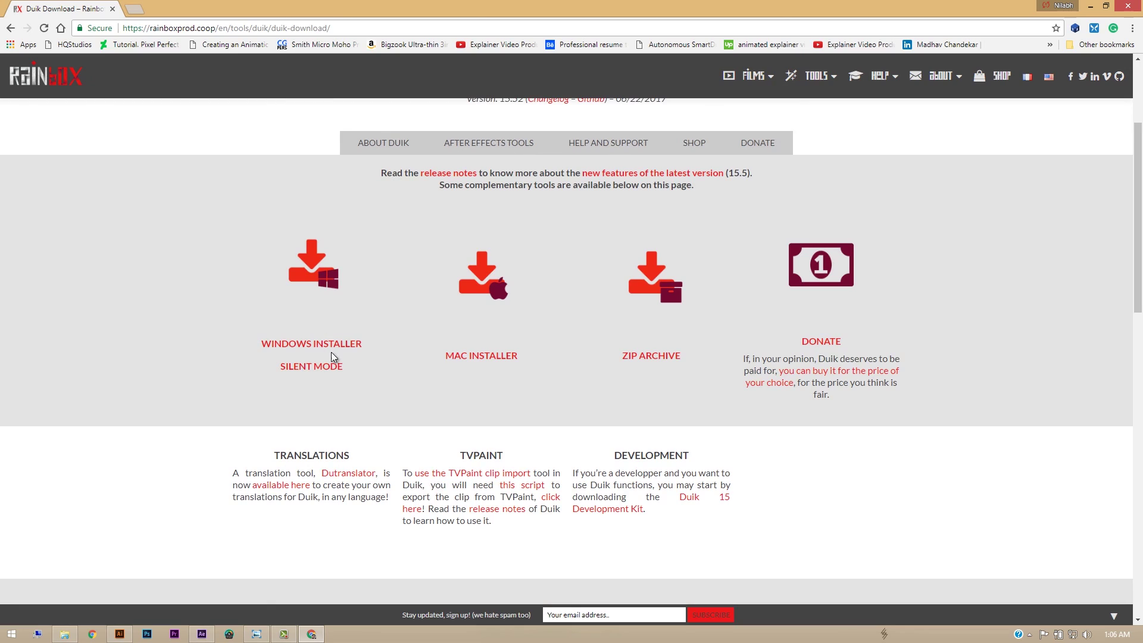